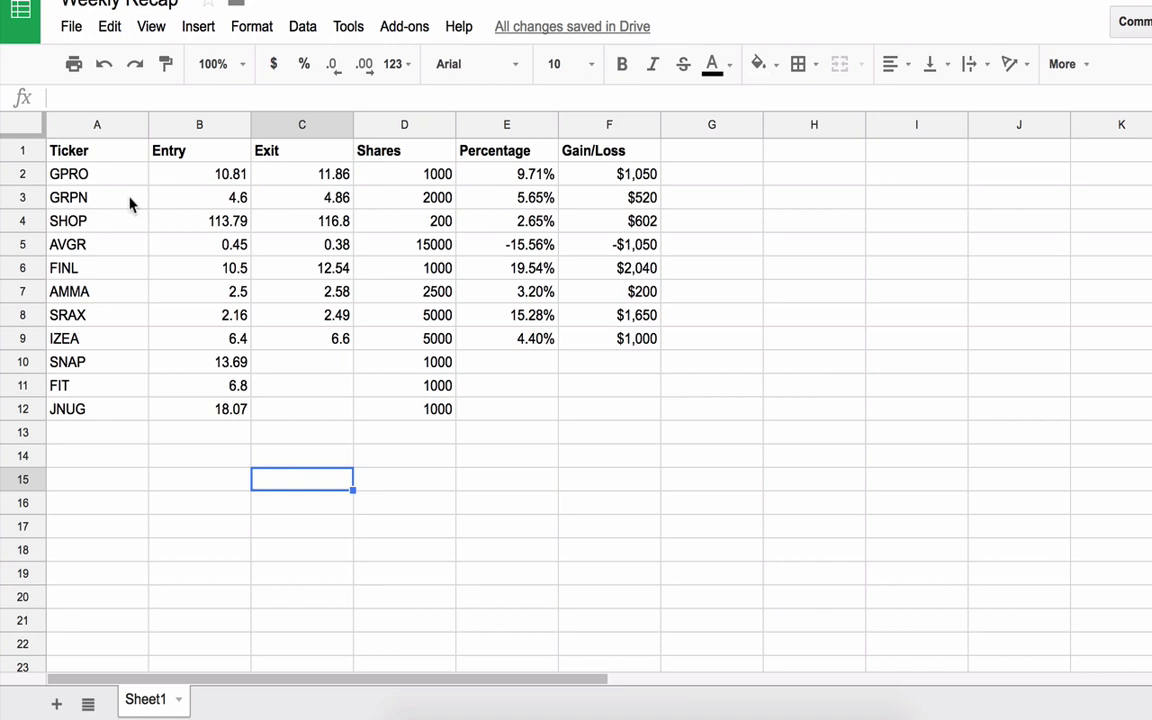
# Step: Add the ticker SDRL to the first empty row of the Ticker column, below JNUG
pyautogui.click(104, 438)
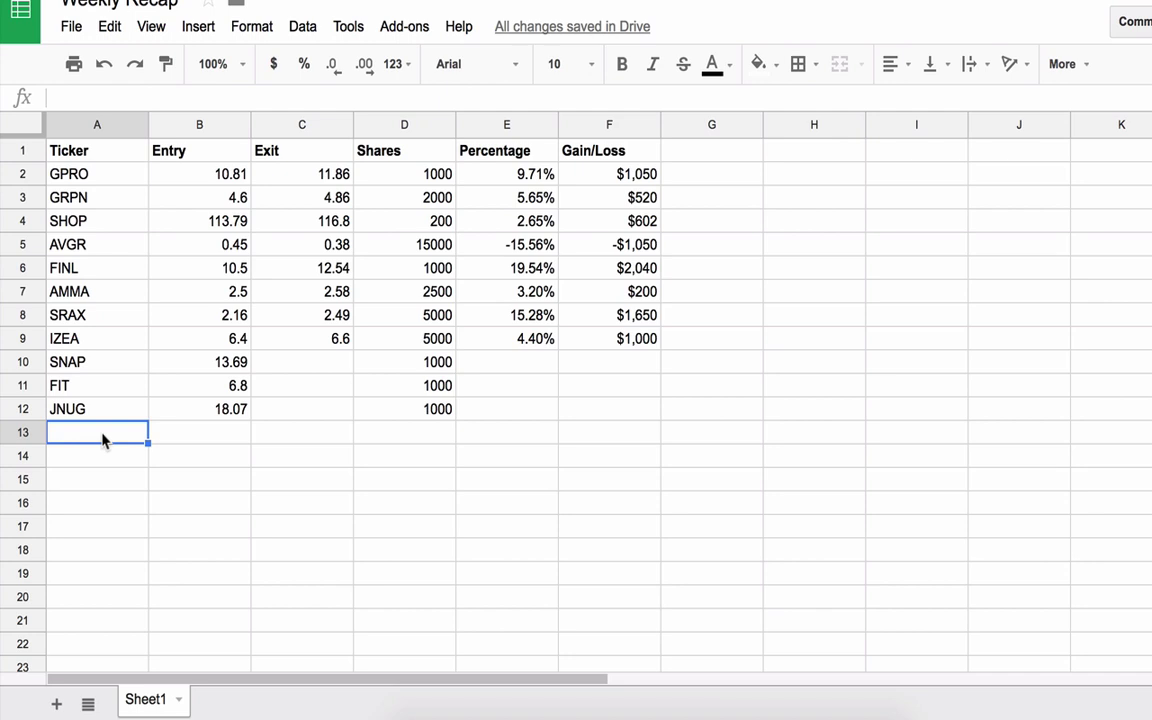
pyautogui.write('SDRL')
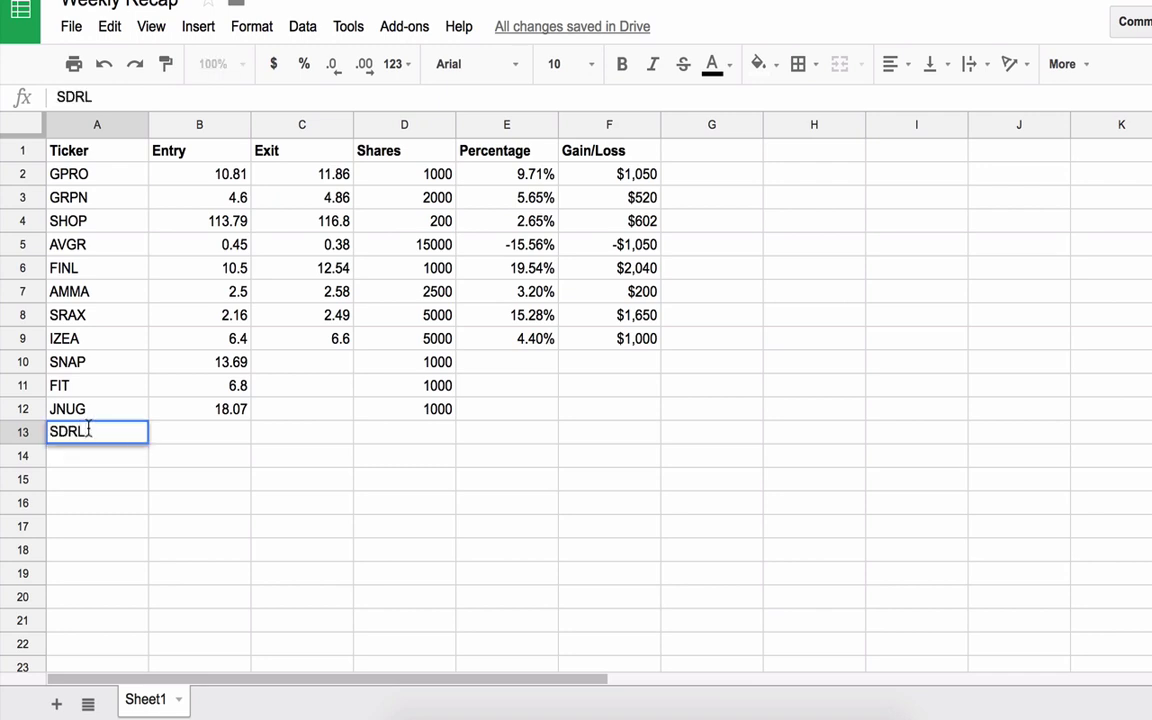
# Step: Switch to the TD Ameritrade charting platform and examine SDRL's 10-day, 30-minute chart across the 9/19 and 9/20 sessions
pyautogui.click(785, 640)
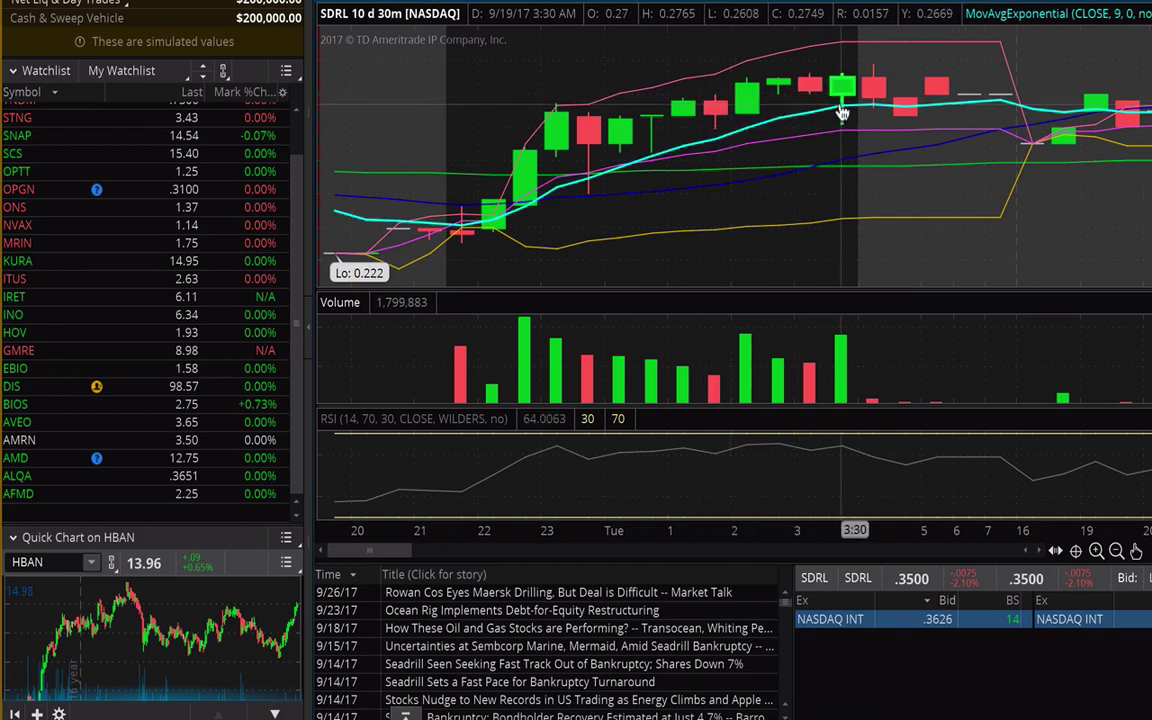
pyautogui.scroll(-3, 788, 148)
pyautogui.scroll(-5, 788, 148)
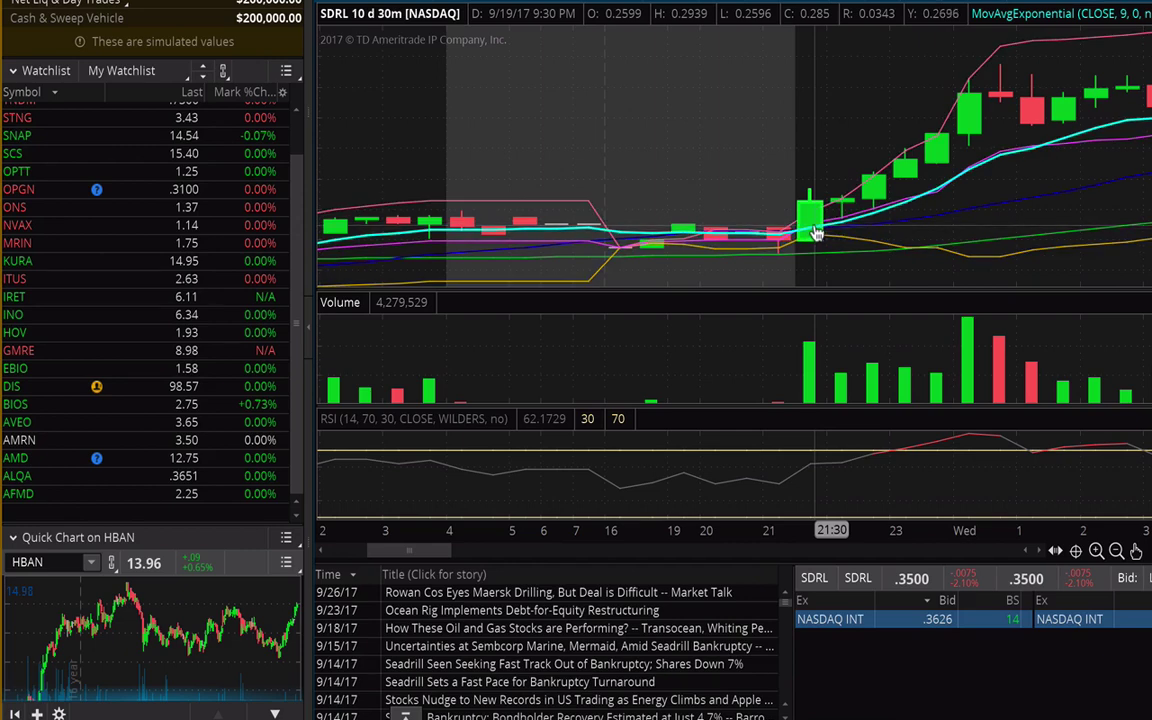
pyautogui.scroll(-3, 816, 233)
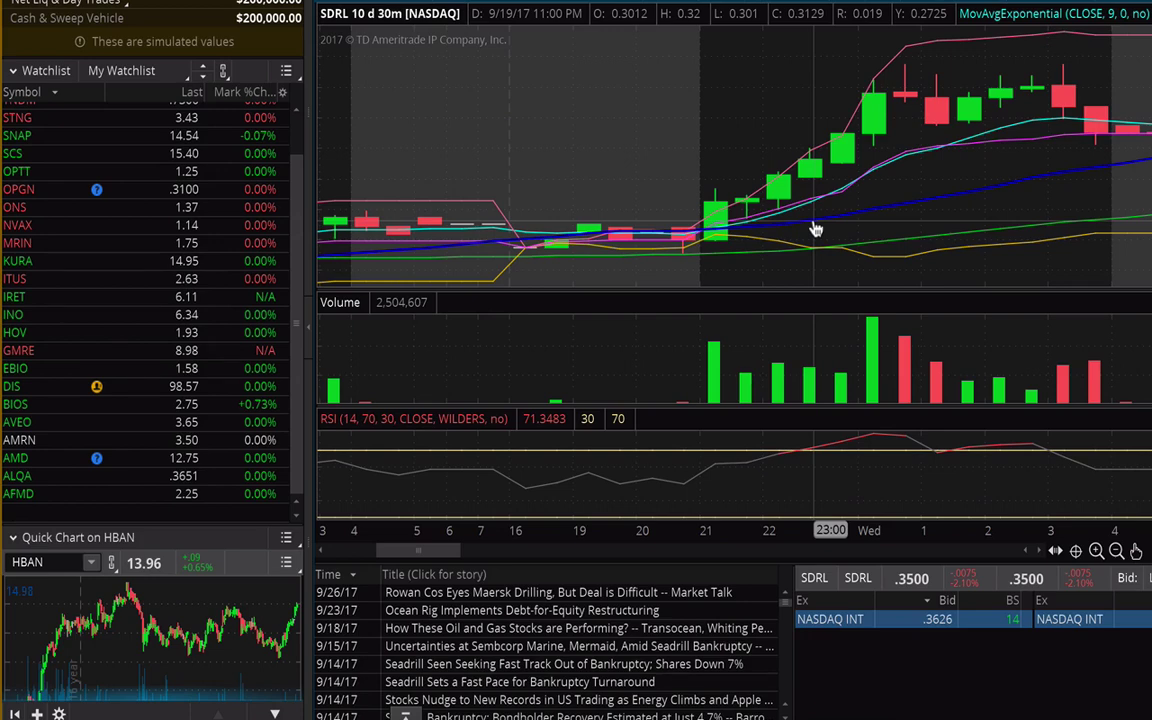
pyautogui.scroll(-1, 816, 230)
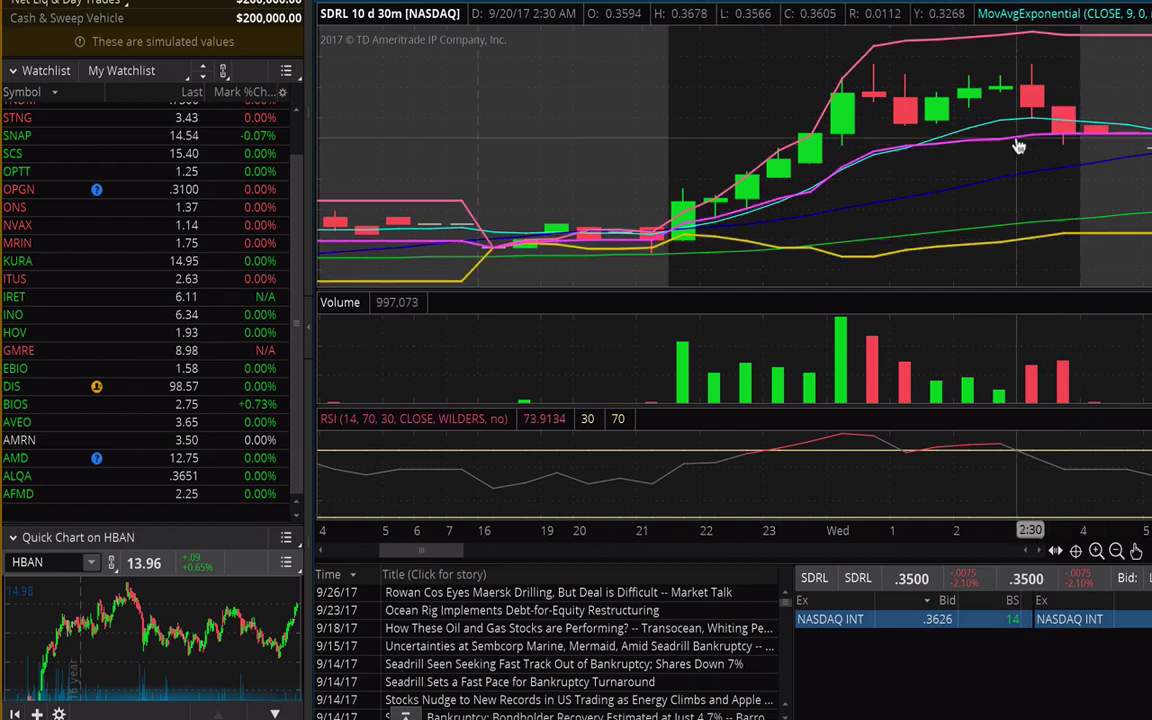
pyautogui.scroll(3, 1021, 141)
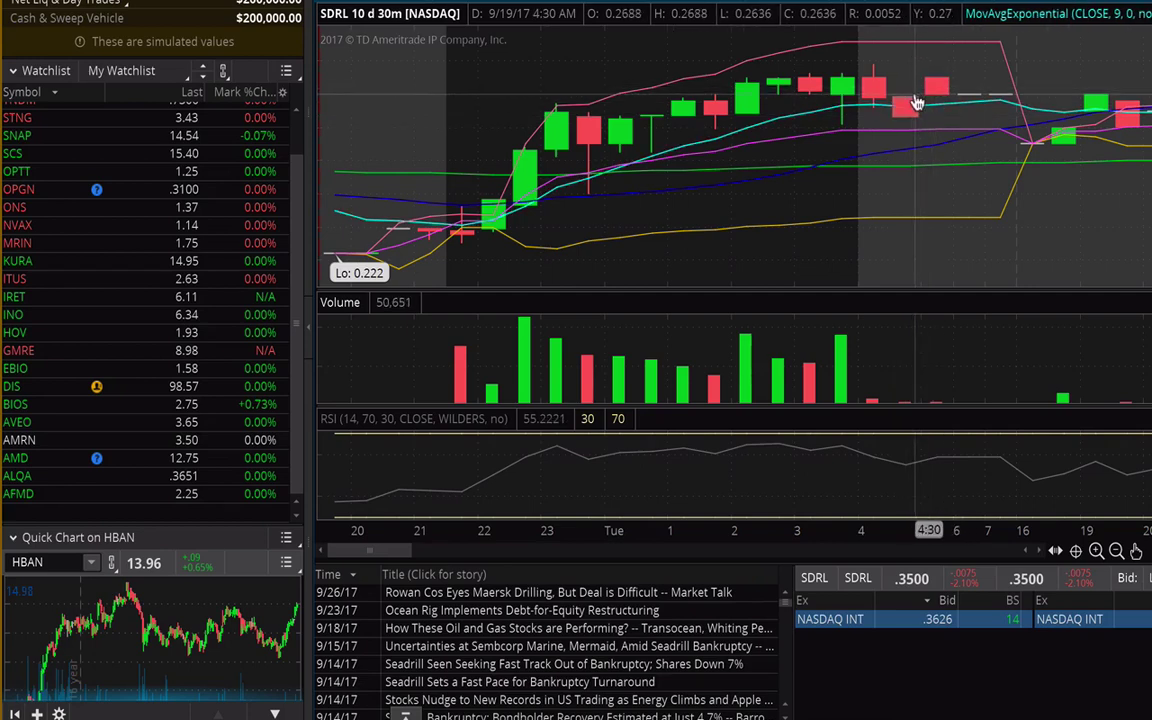
pyautogui.scroll(-3, 1028, 149)
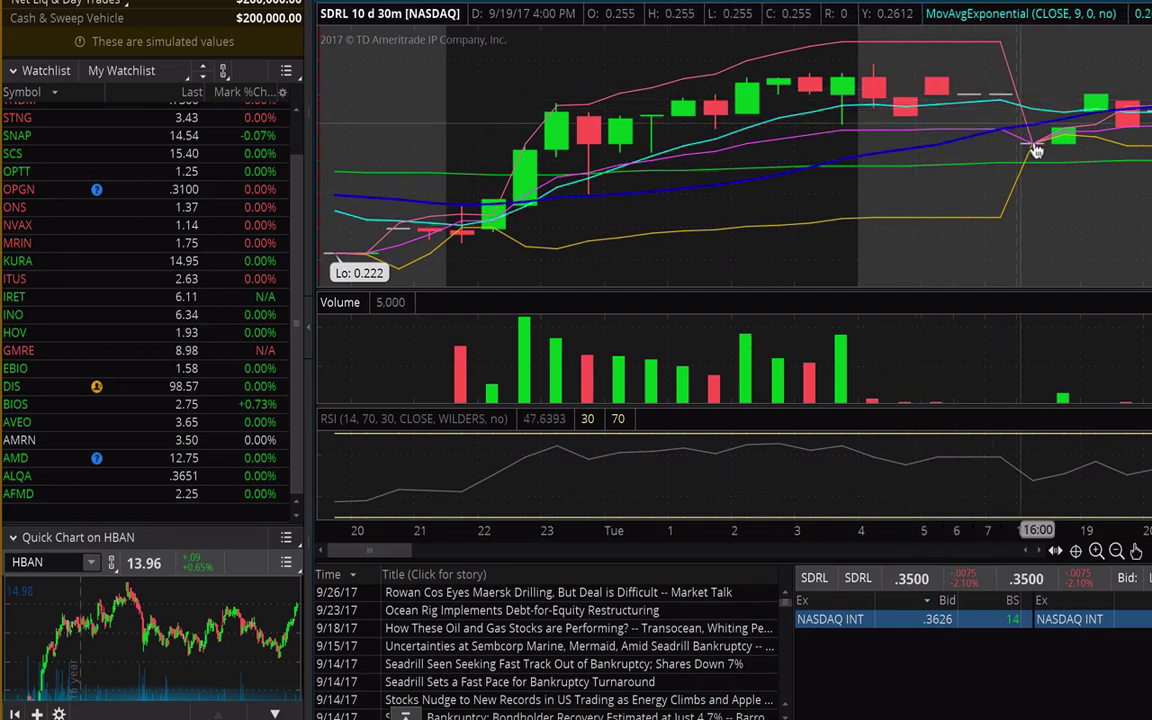
pyautogui.scroll(-6, 1076, 115)
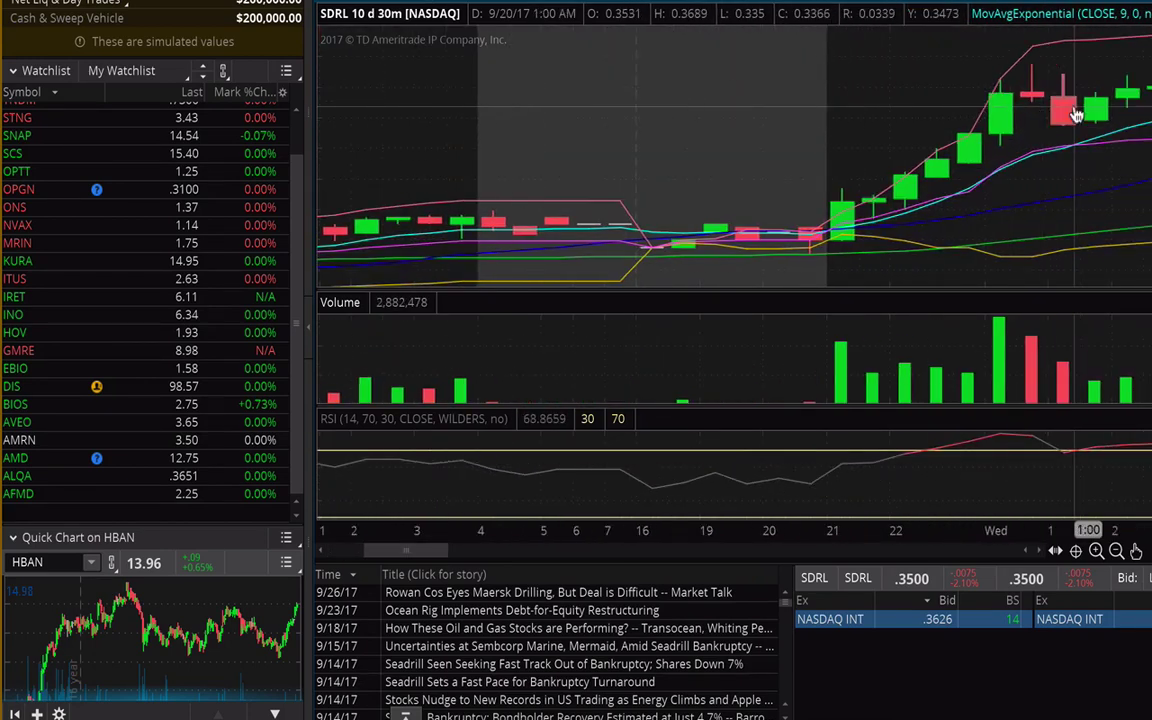
pyautogui.scroll(-3, 1076, 115)
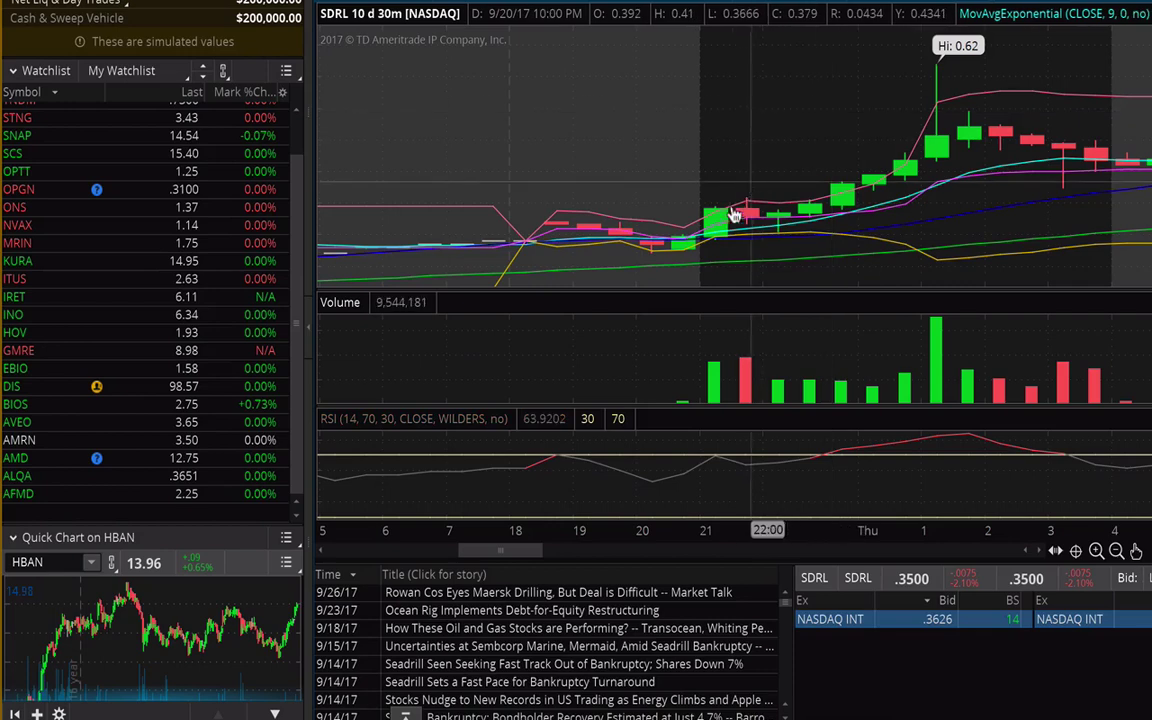
# Step: Trace SDRL's price action from the 9/18 market open through the 9/22 session
pyautogui.scroll(10, 730, 222)
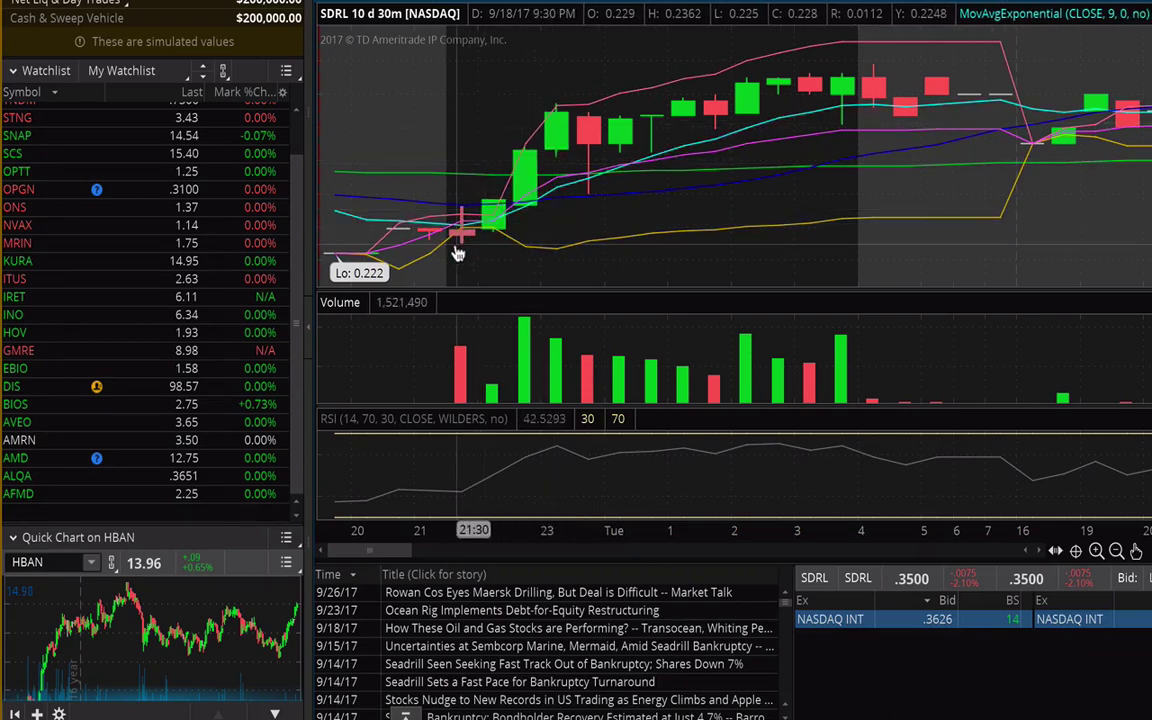
pyautogui.scroll(-5, 562, 130)
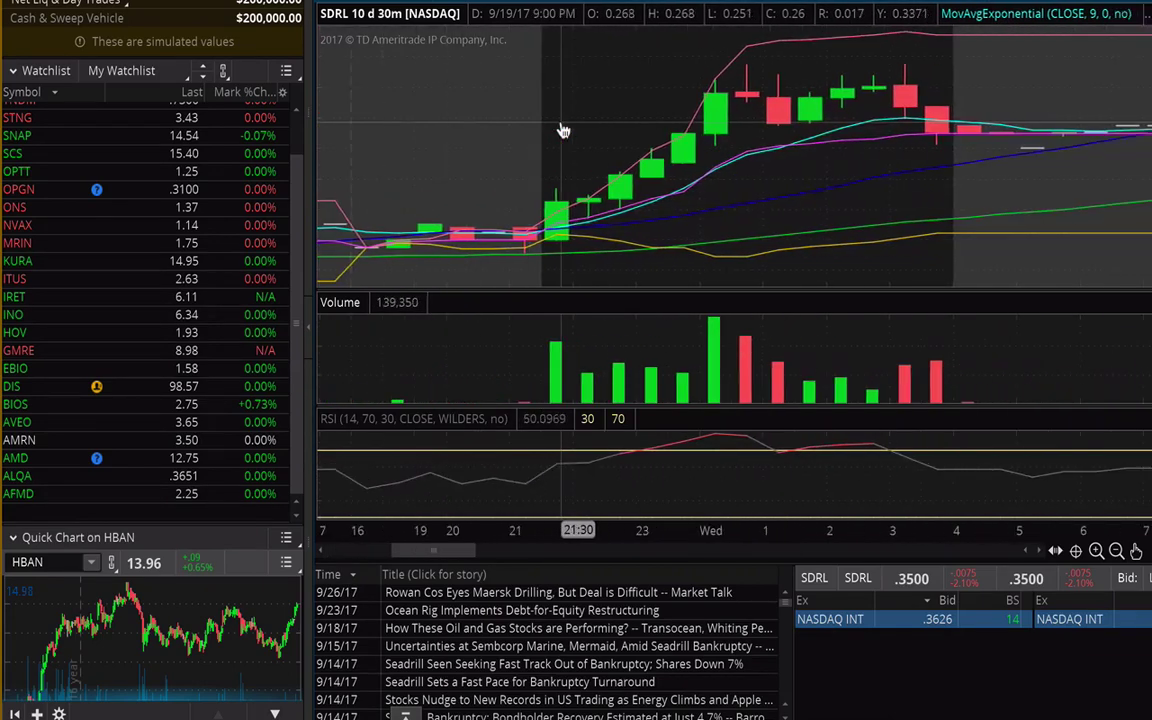
pyautogui.scroll(-6, 562, 130)
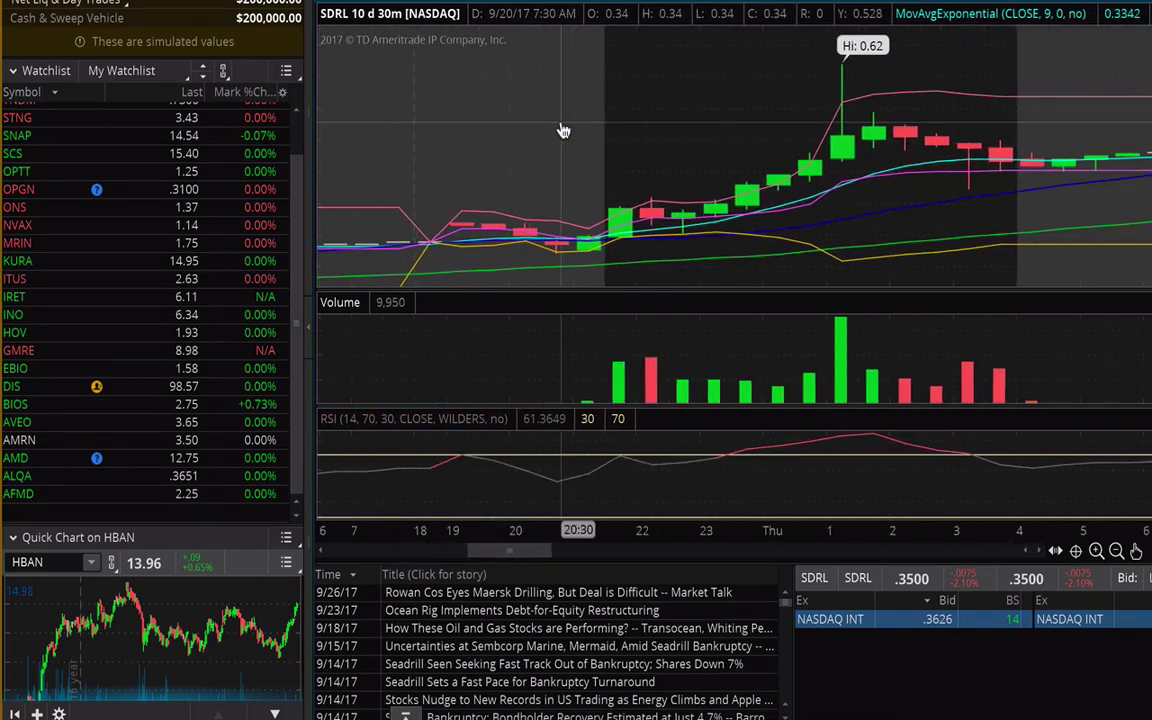
pyautogui.scroll(-7, 562, 130)
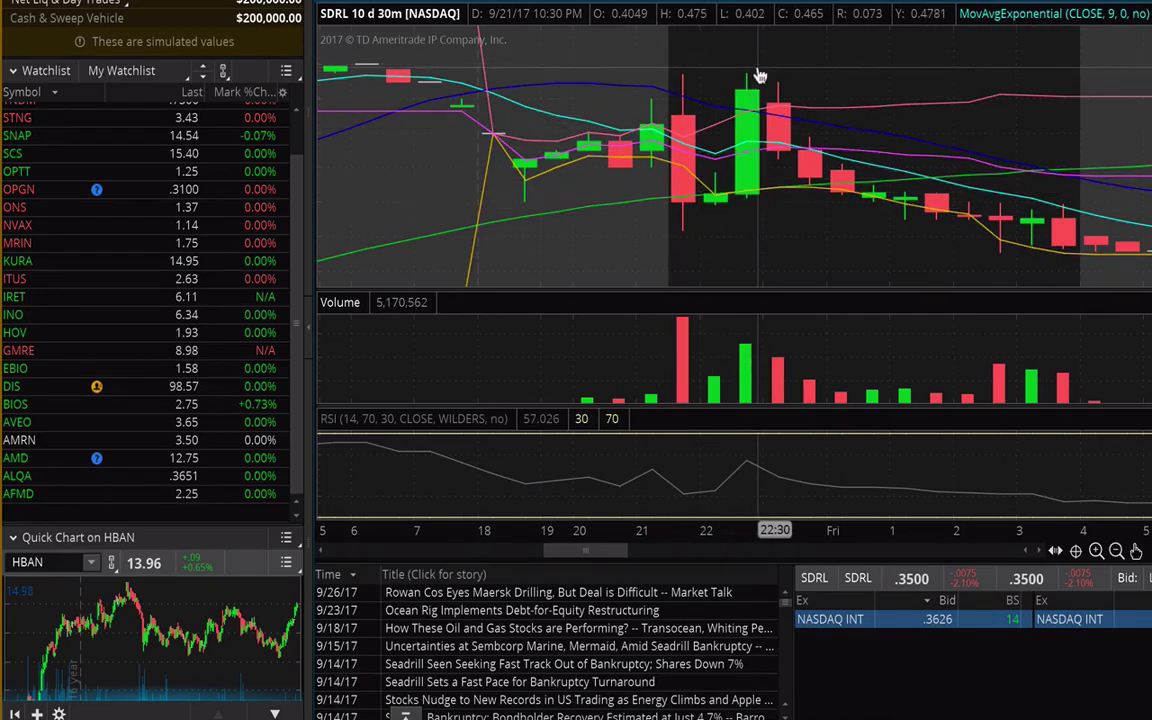
pyautogui.scroll(-5, 760, 76)
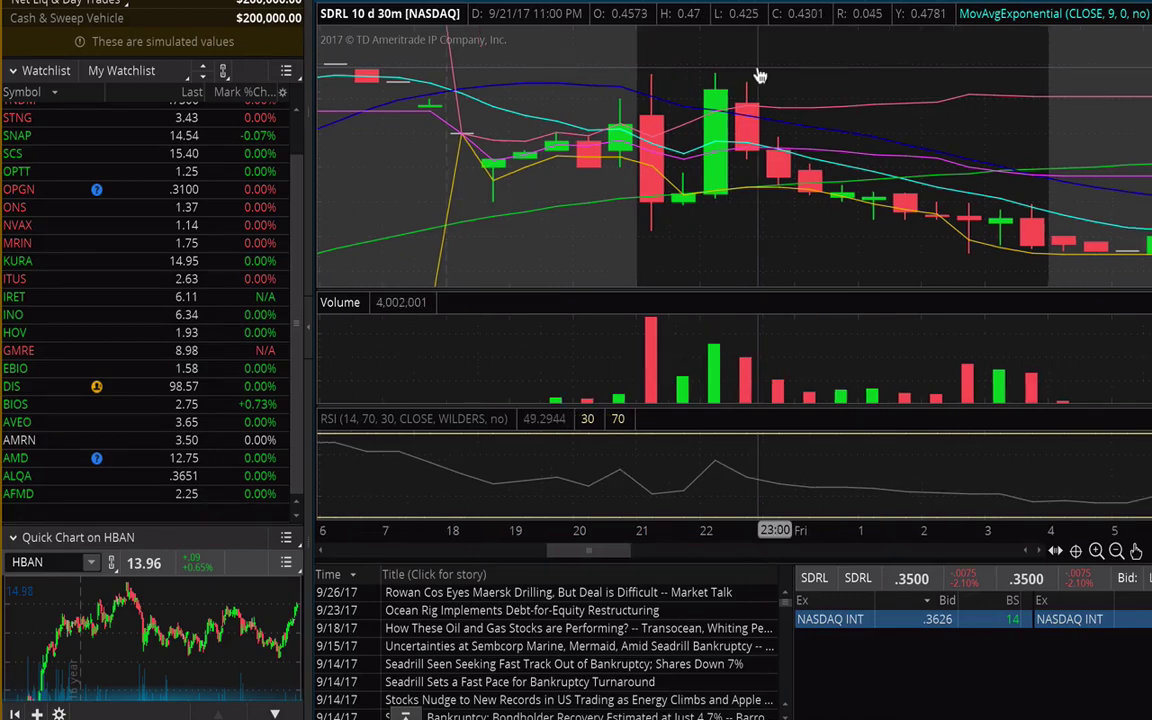
pyautogui.scroll(-1, 760, 76)
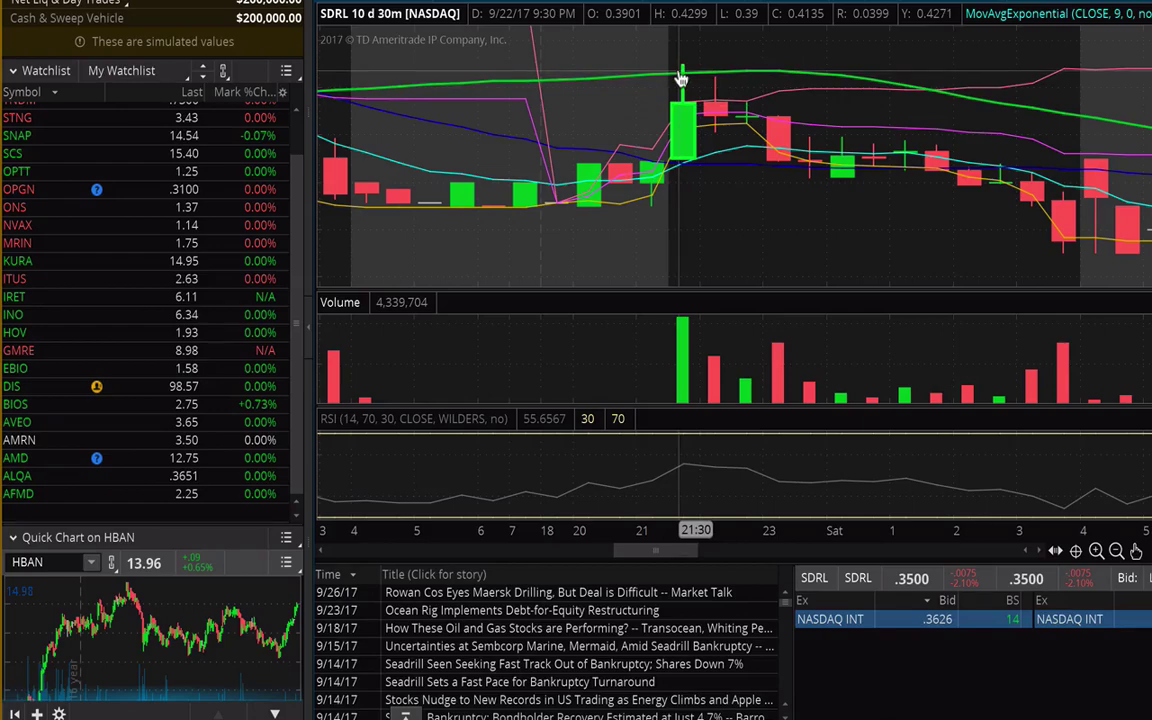
# Step: Go back to SDRL's earliest session on the chart and review the climb to its highest price
pyautogui.scroll(10, 684, 80)
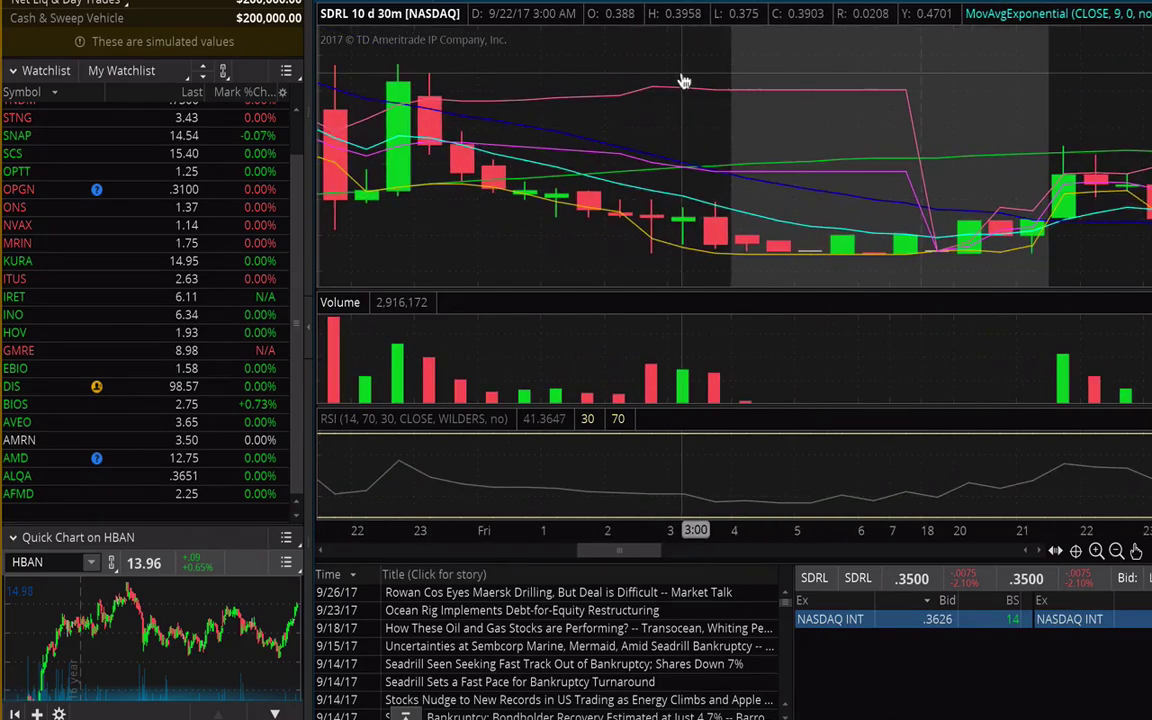
pyautogui.scroll(5, 684, 80)
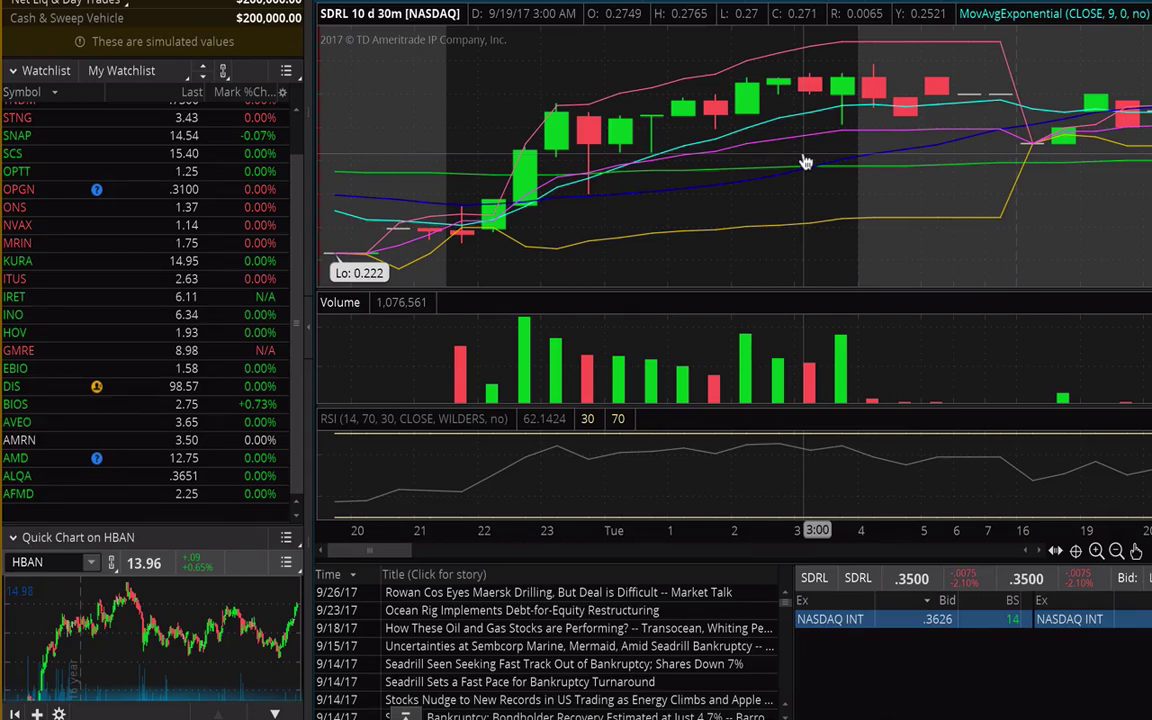
pyautogui.scroll(-10, 806, 162)
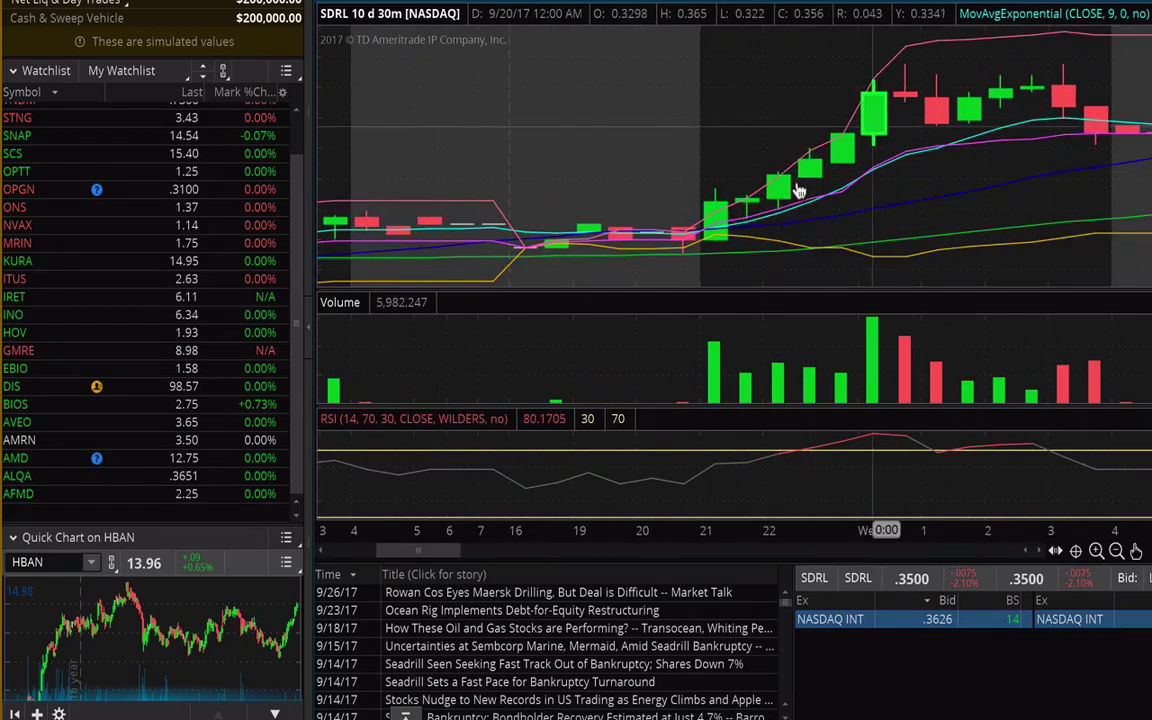
pyautogui.scroll(-5, 873, 119)
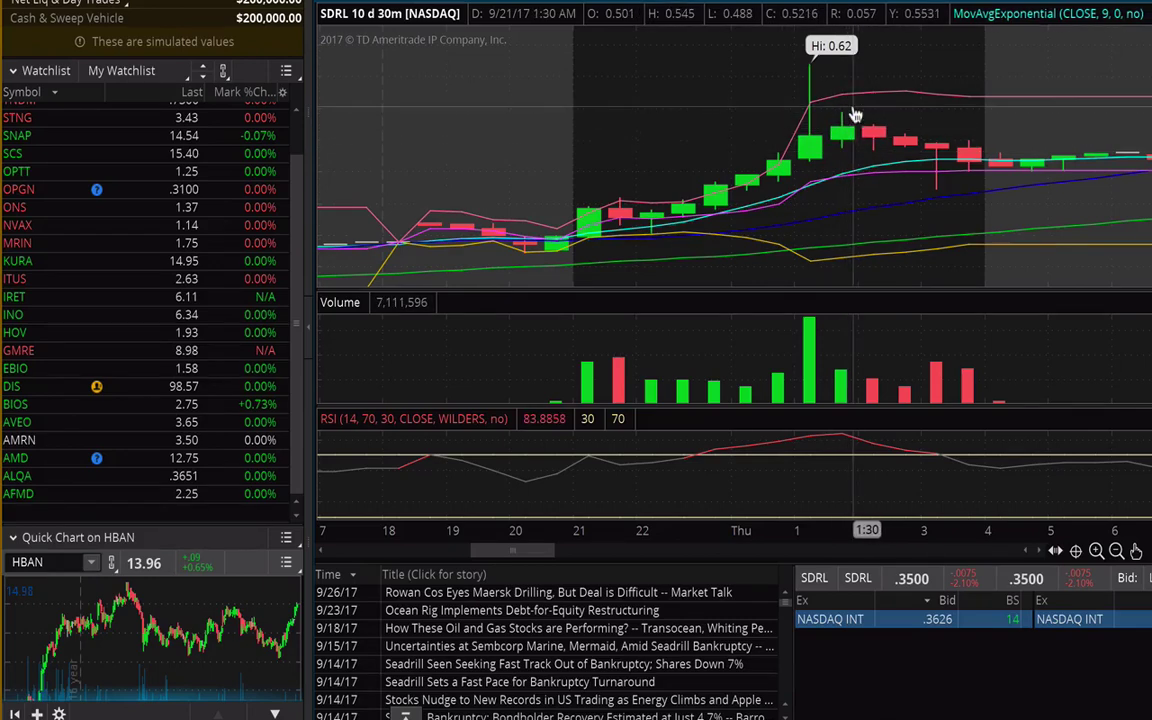
# Step: Change the chart's time frame to 20 days with 1-hour bars
pyautogui.click(830, 6)
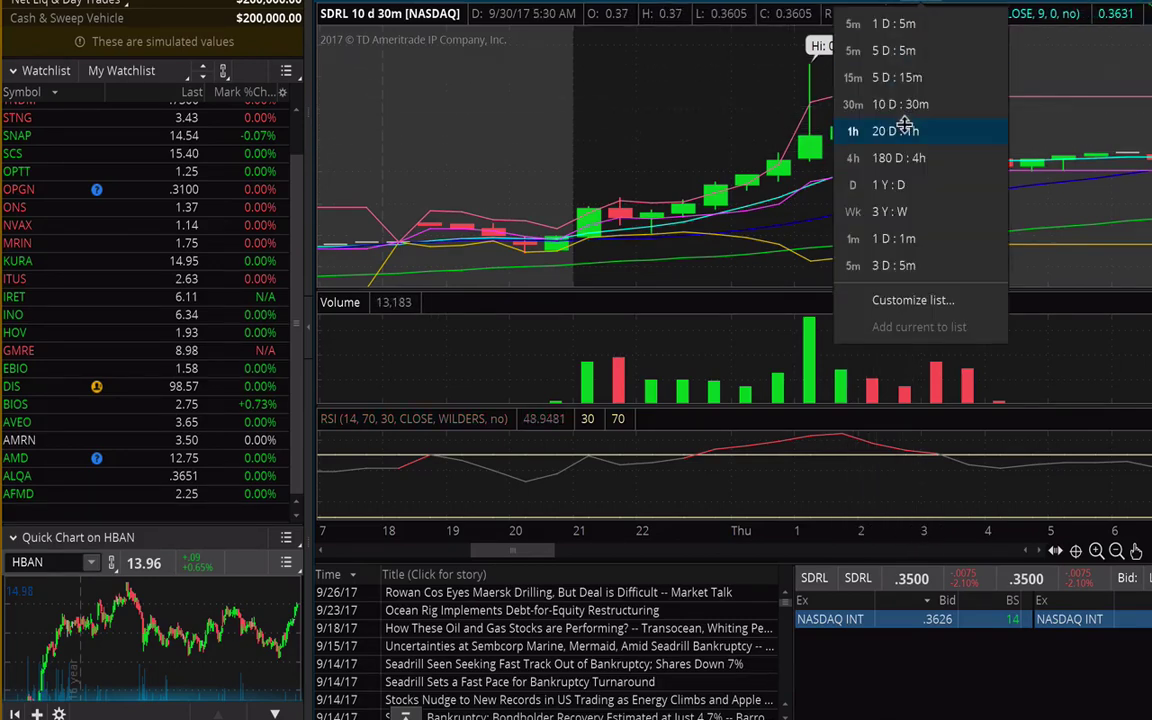
pyautogui.click(815, 121)
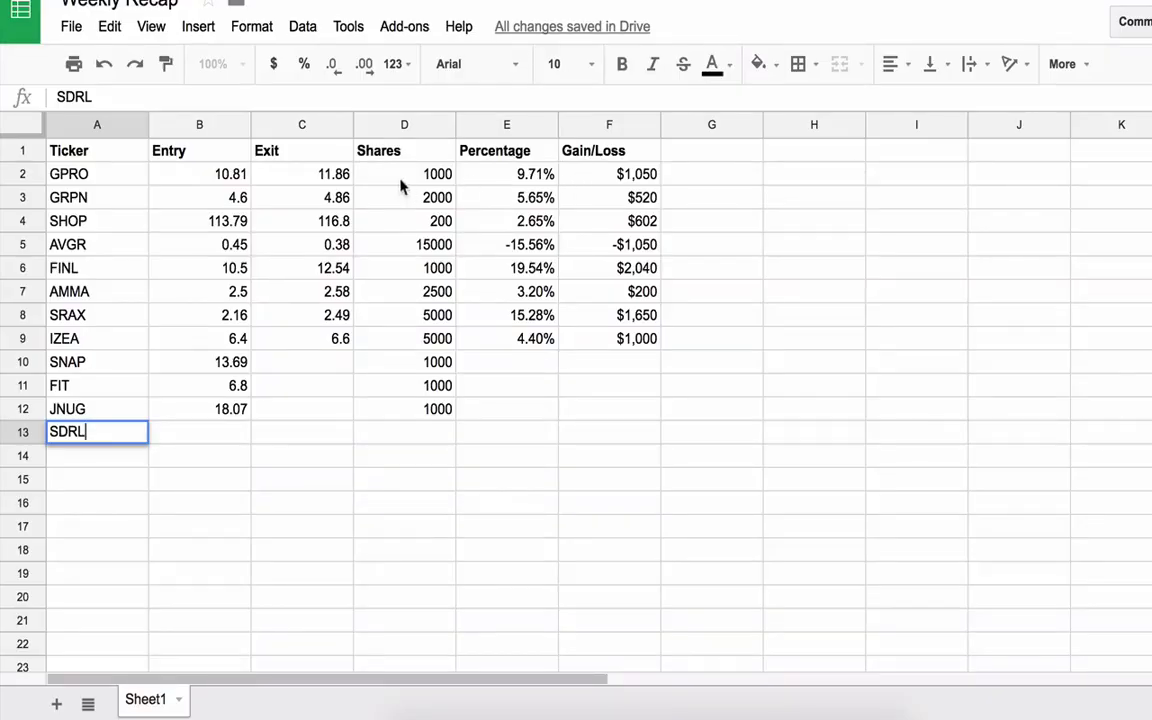
# Step: Review the GPRO trade's ticker, entry price and exit price in the Weekly Recap spreadsheet
pyautogui.click(88, 176)
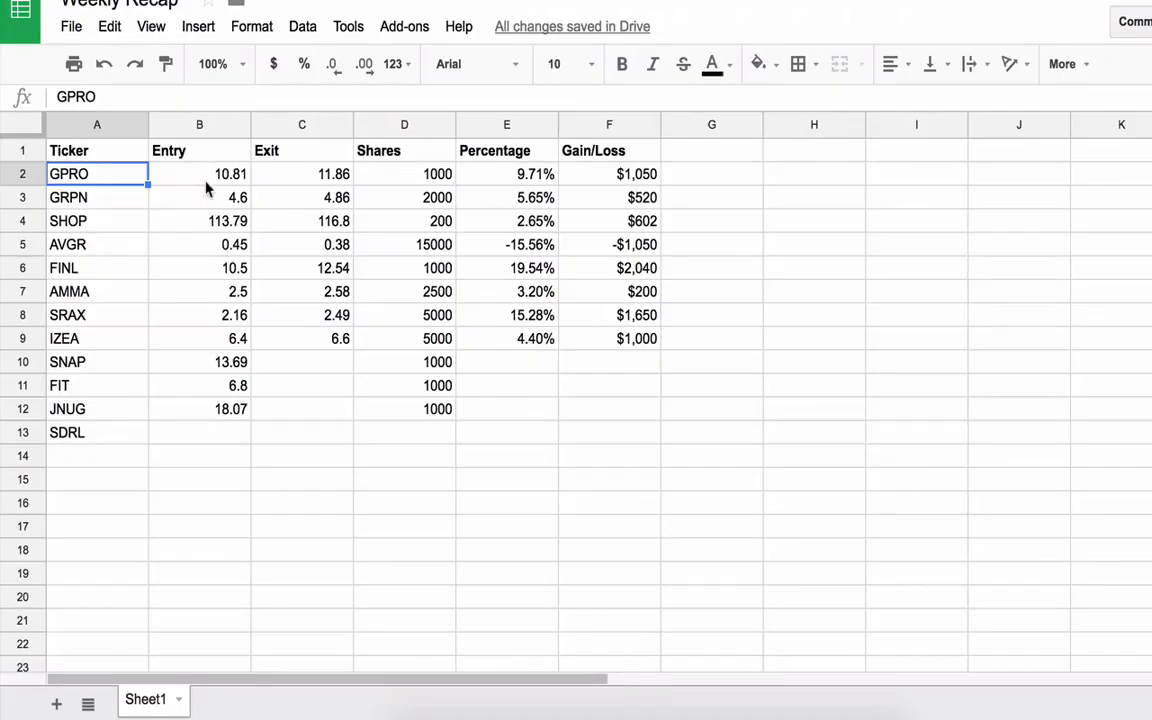
pyautogui.click(207, 180)
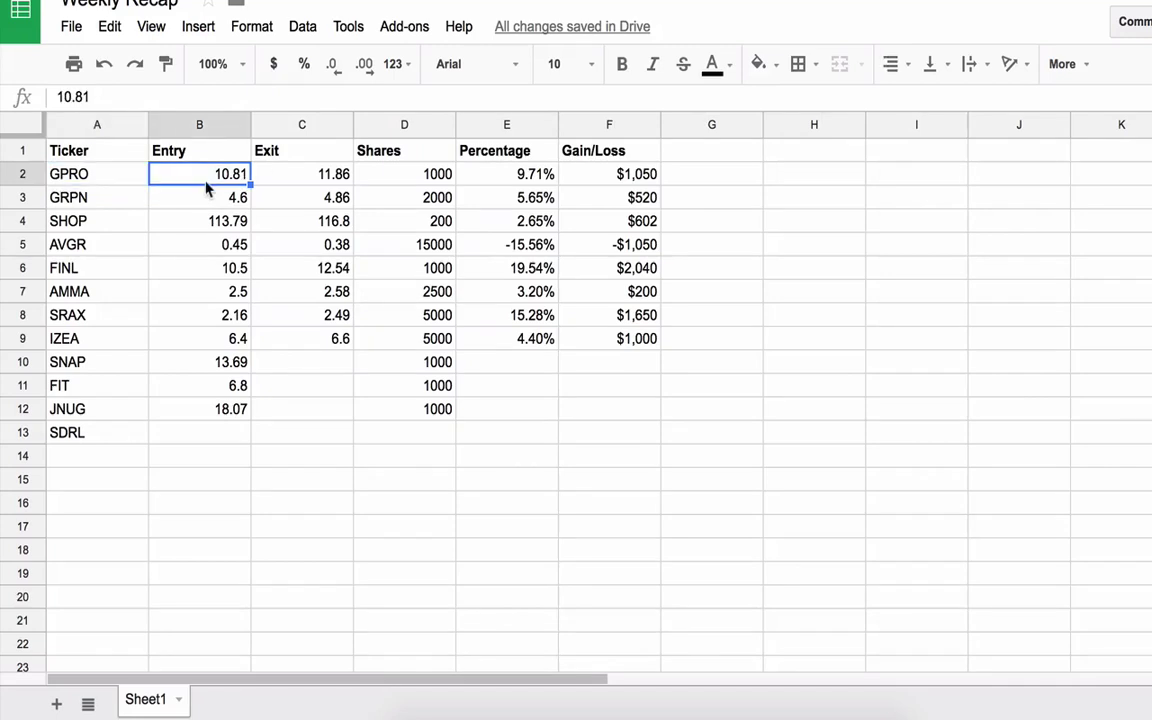
pyautogui.click(319, 176)
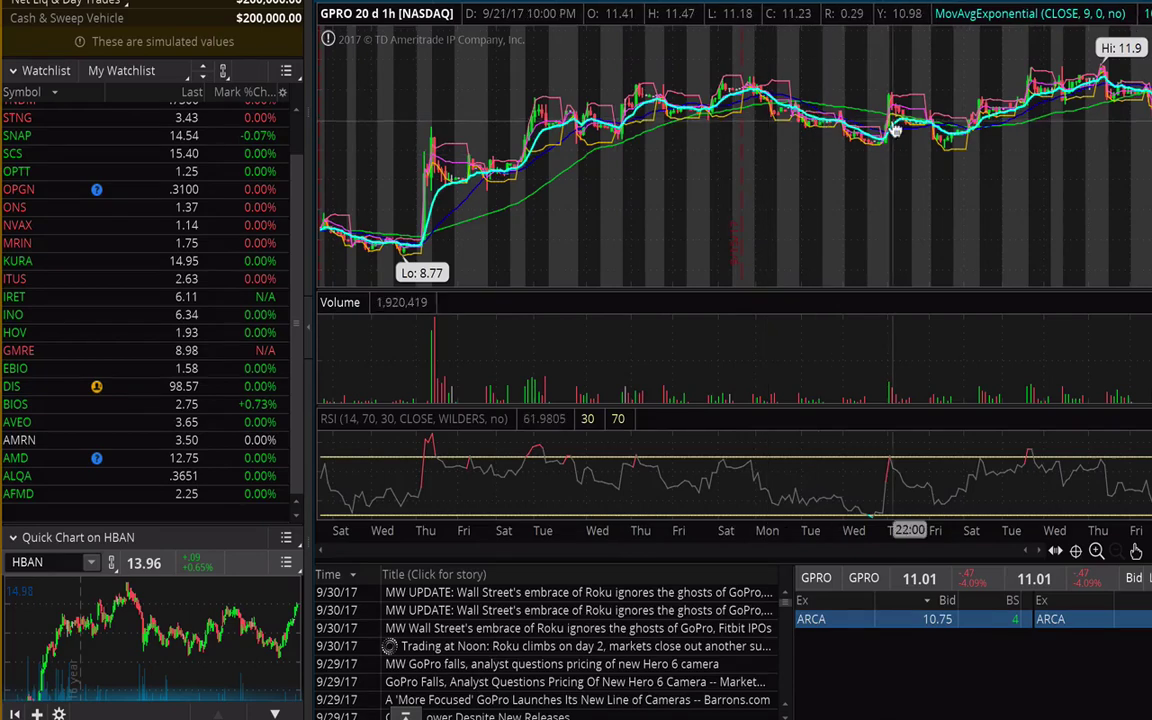
# Step: Examine GPRO's 20-day, 1-hour chart around the trade's entry and exit
pyautogui.scroll(3, 895, 130)
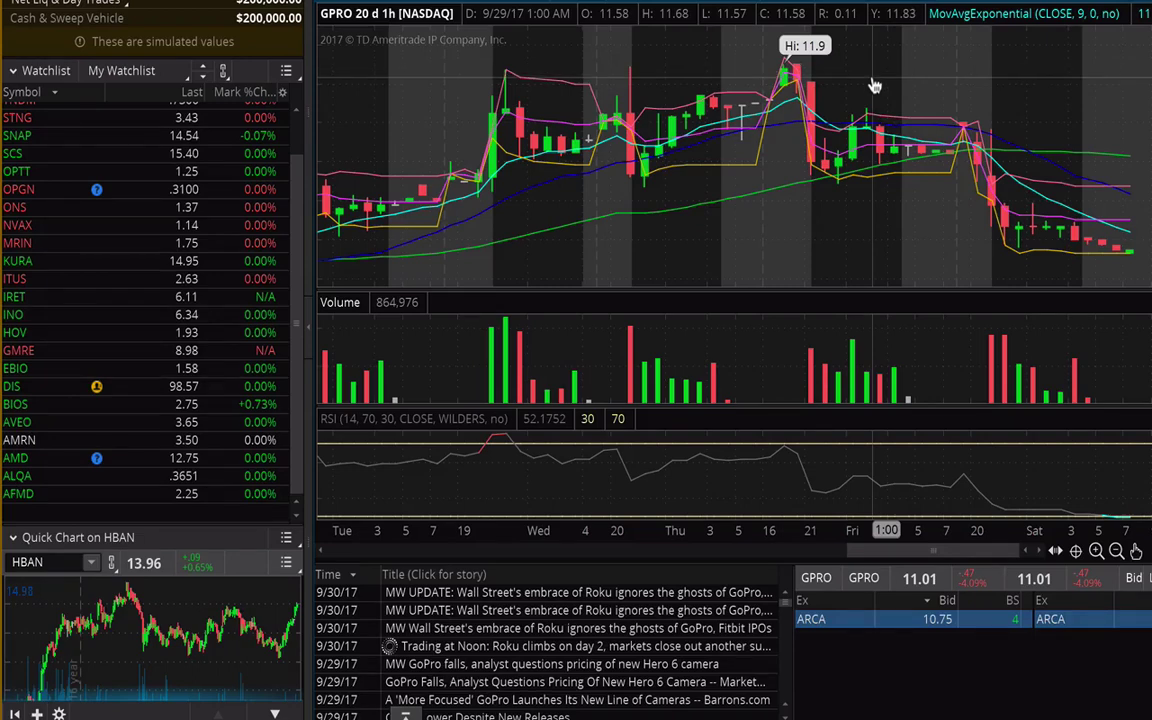
pyautogui.scroll(-3, 874, 86)
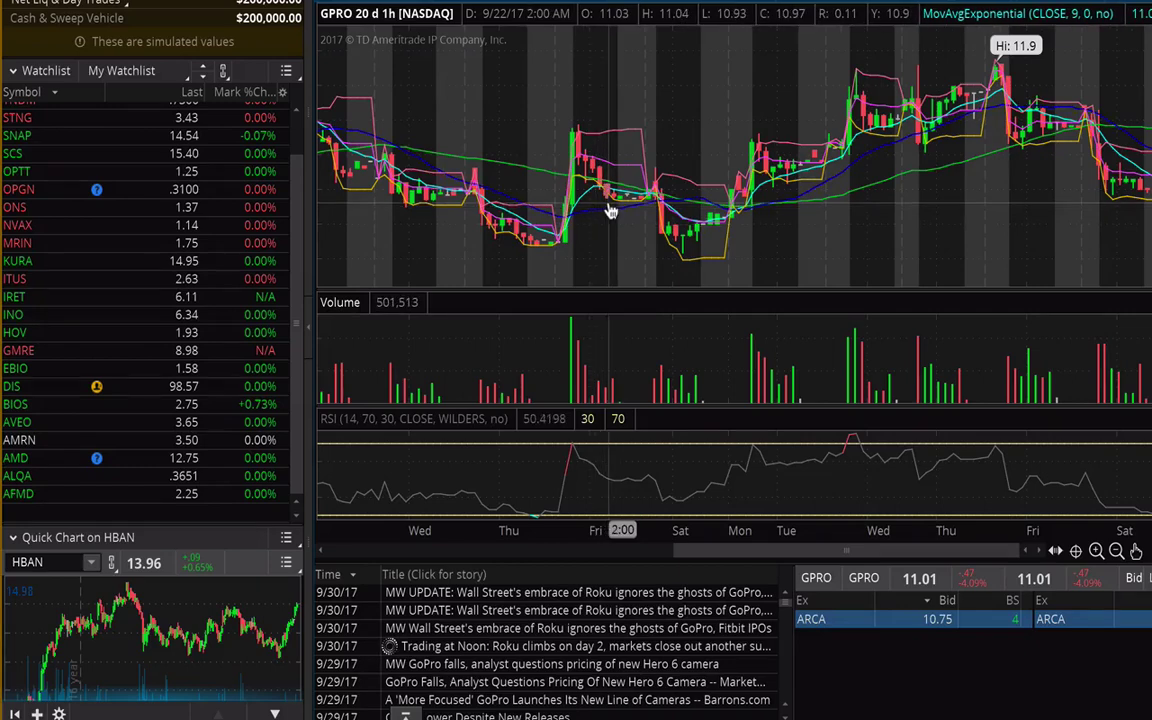
pyautogui.scroll(-2, 609, 211)
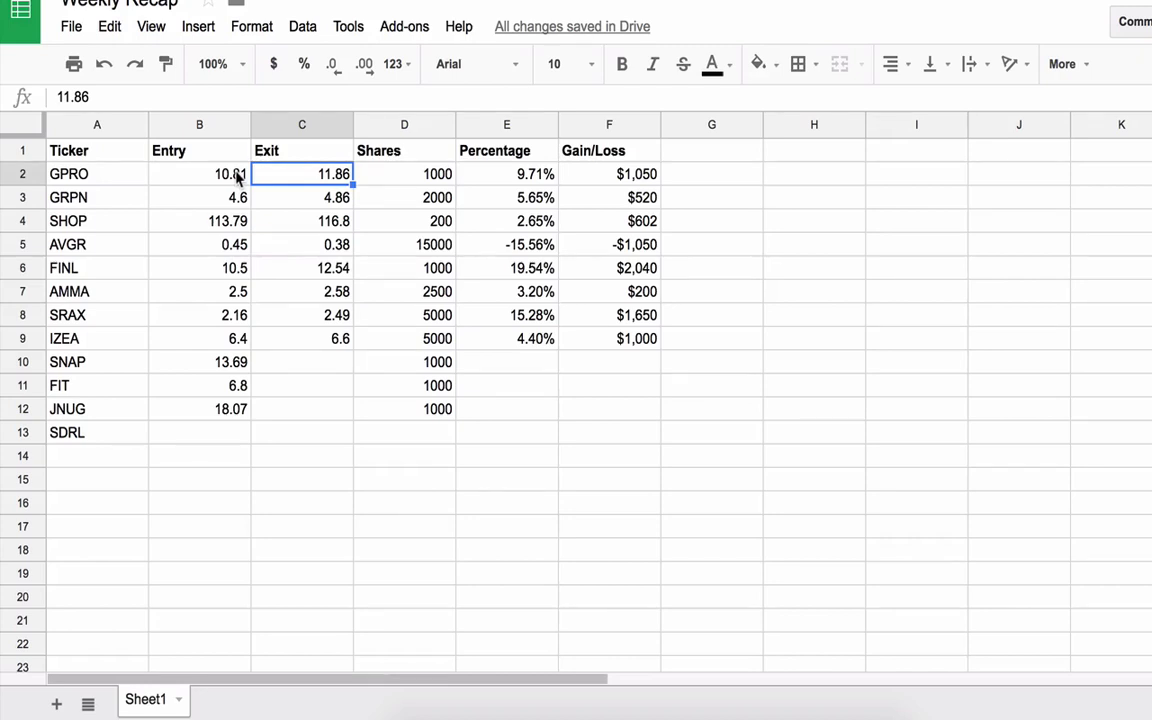
# Step: Review the GRPN trade's ticker and exit price in the spreadsheet and examine its 20-day, 1-hour chart
pyautogui.hotkey('alt', 'Tab')
pyautogui.click(63, 197)
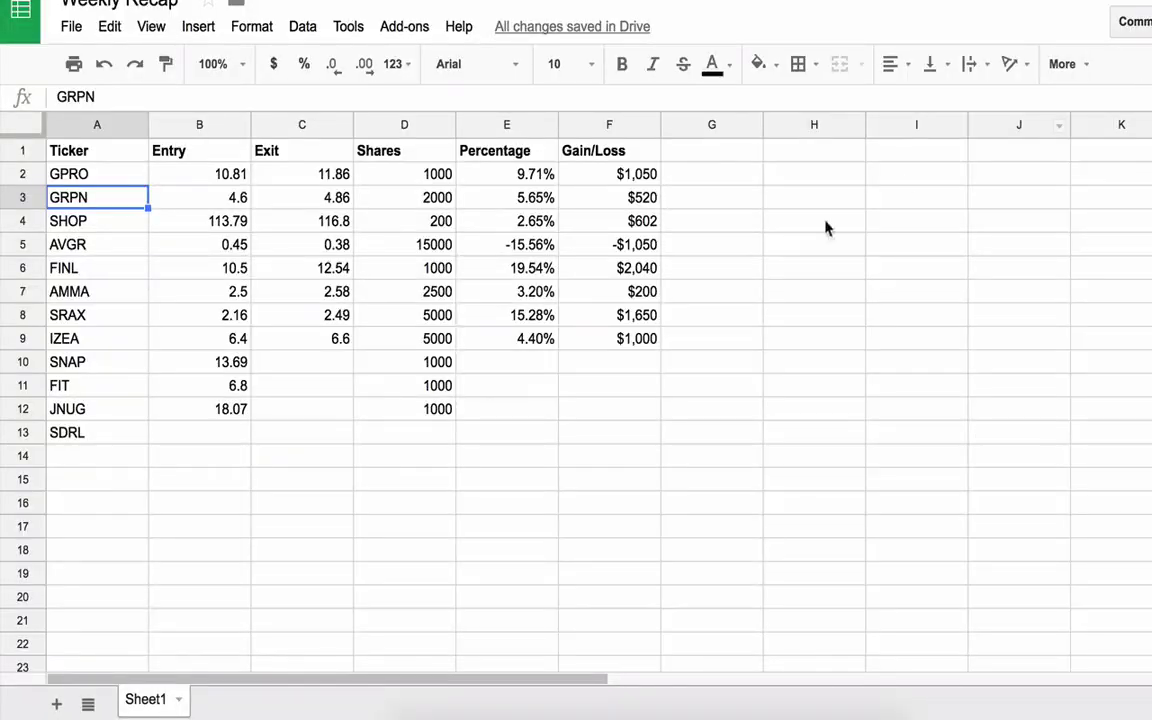
pyautogui.click(316, 197)
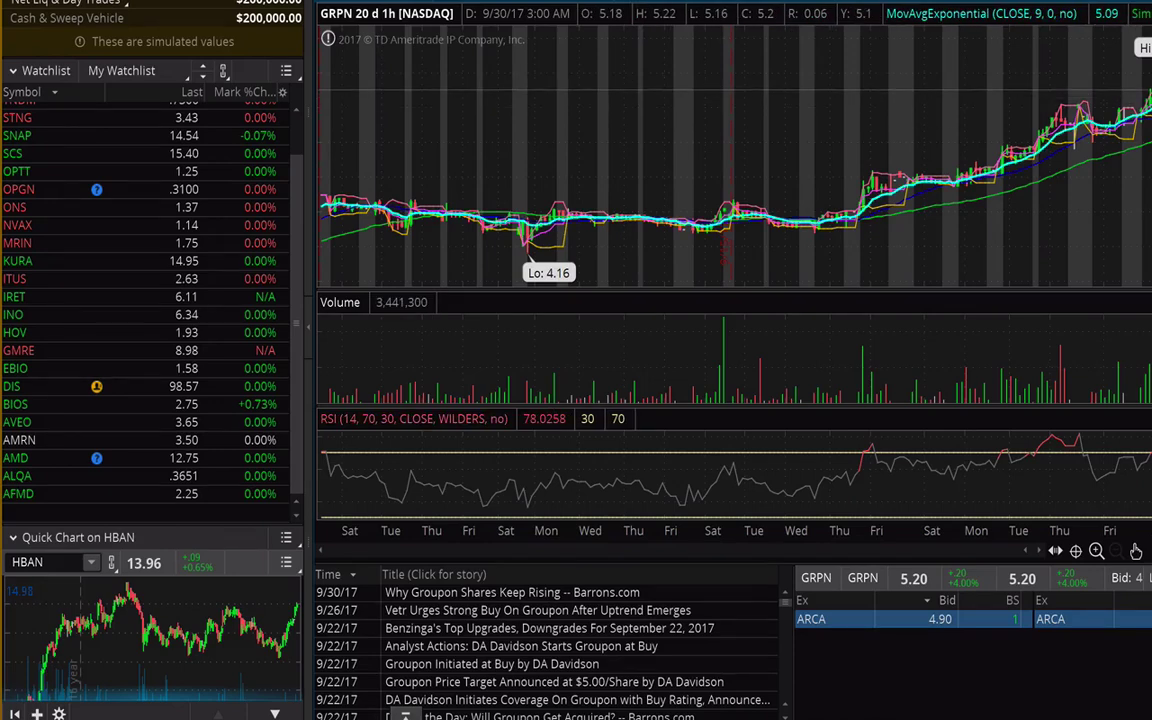
pyautogui.scroll(5, 1108, 104)
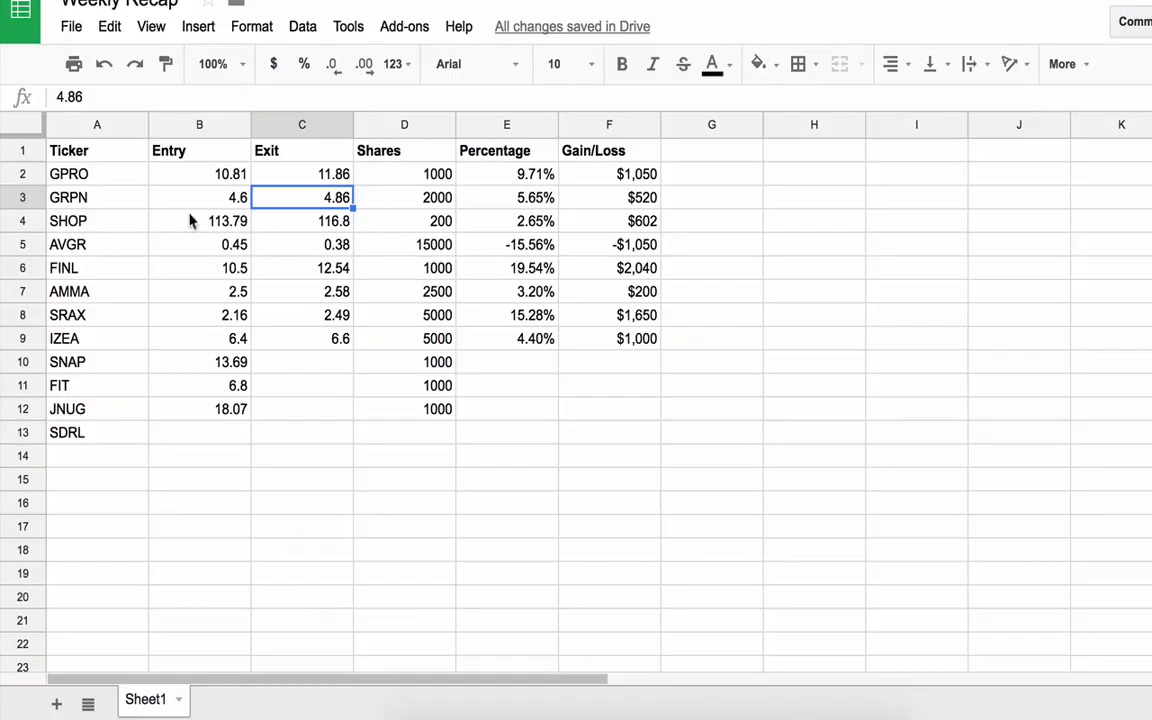
# Step: Select the SHOP ticker in the spreadsheet and load the SHOP chart in the charting platform
pyautogui.click(100, 230)
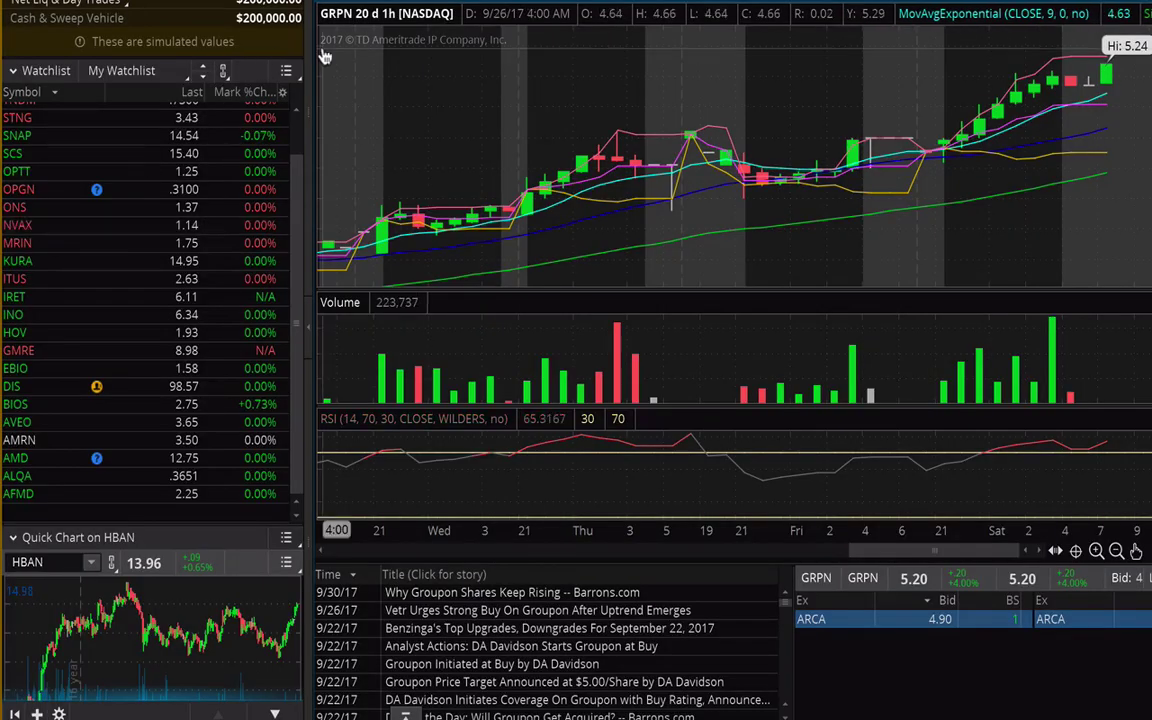
pyautogui.write('SHOP')
pyautogui.press('Return')
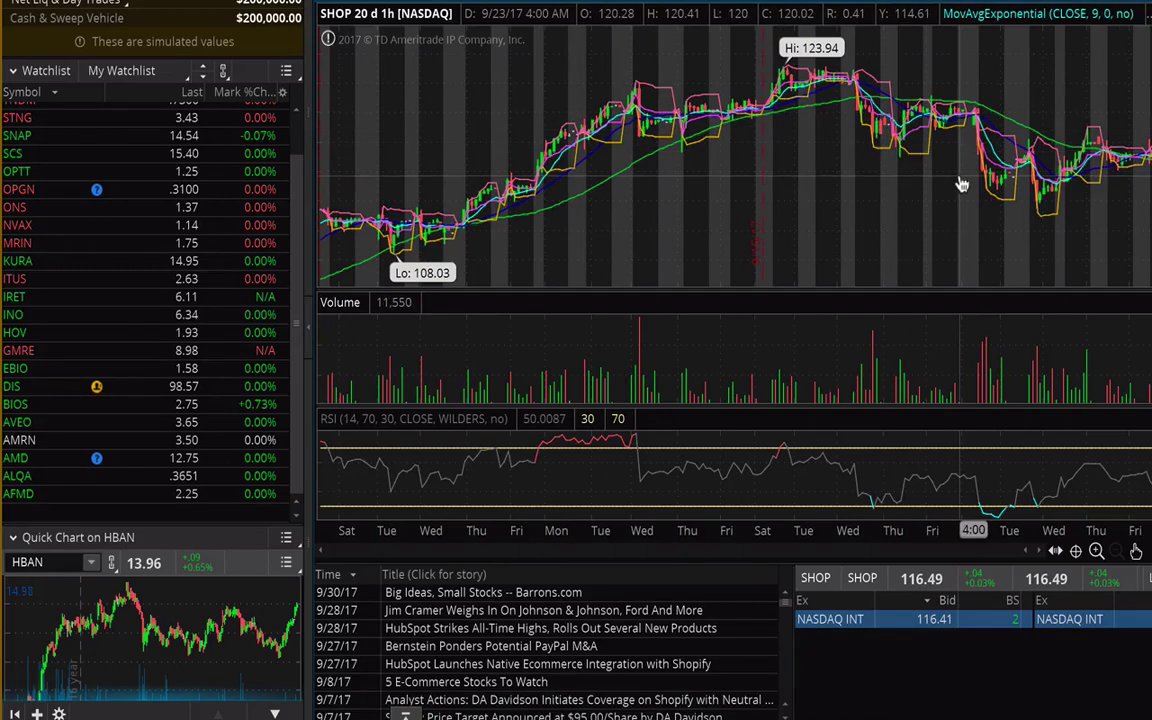
# Step: Compare the SHOP chart with its spreadsheet row and check the trade's Percentage value
pyautogui.press('super+Tab')
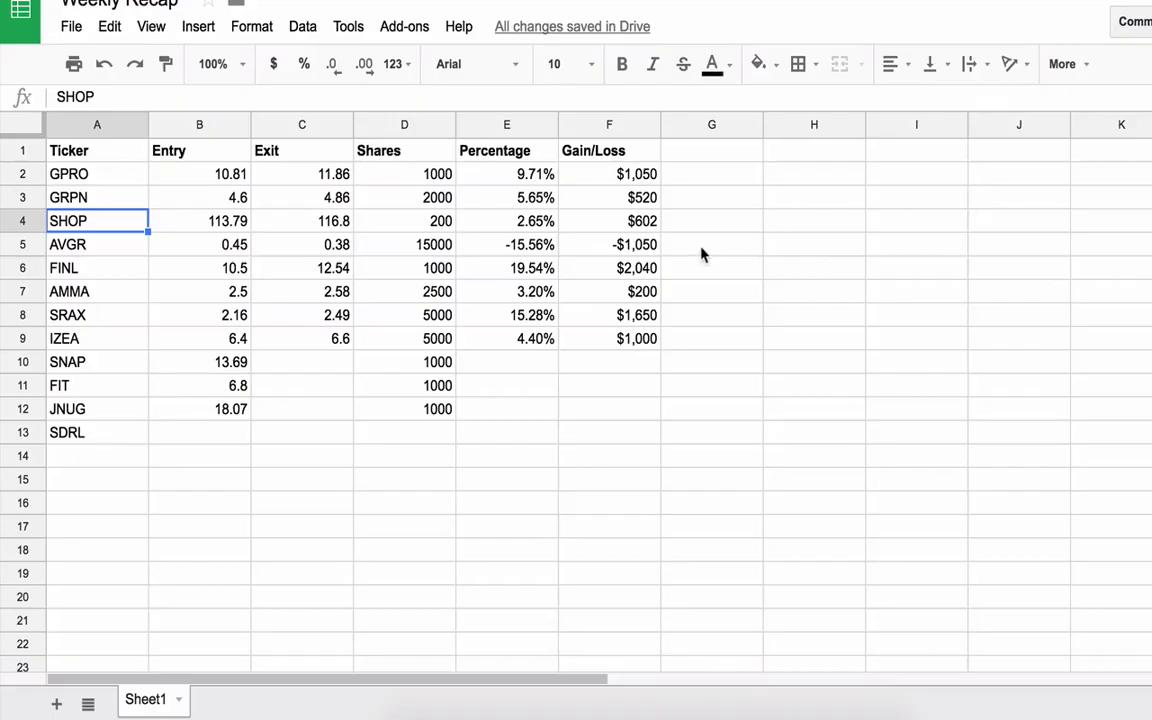
pyautogui.press('super+Tab')
pyautogui.click(547, 226)
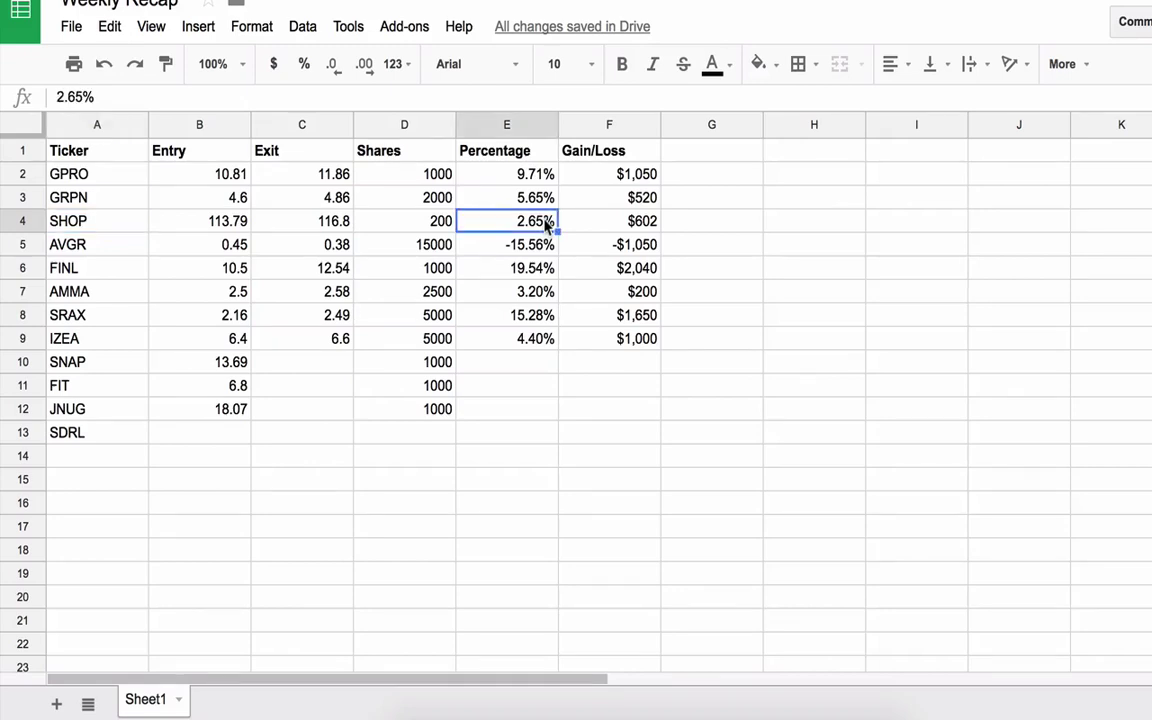
# Step: Check the SHOP trade's Gain/Loss and Shares values in the spreadsheet
pyautogui.click(614, 224)
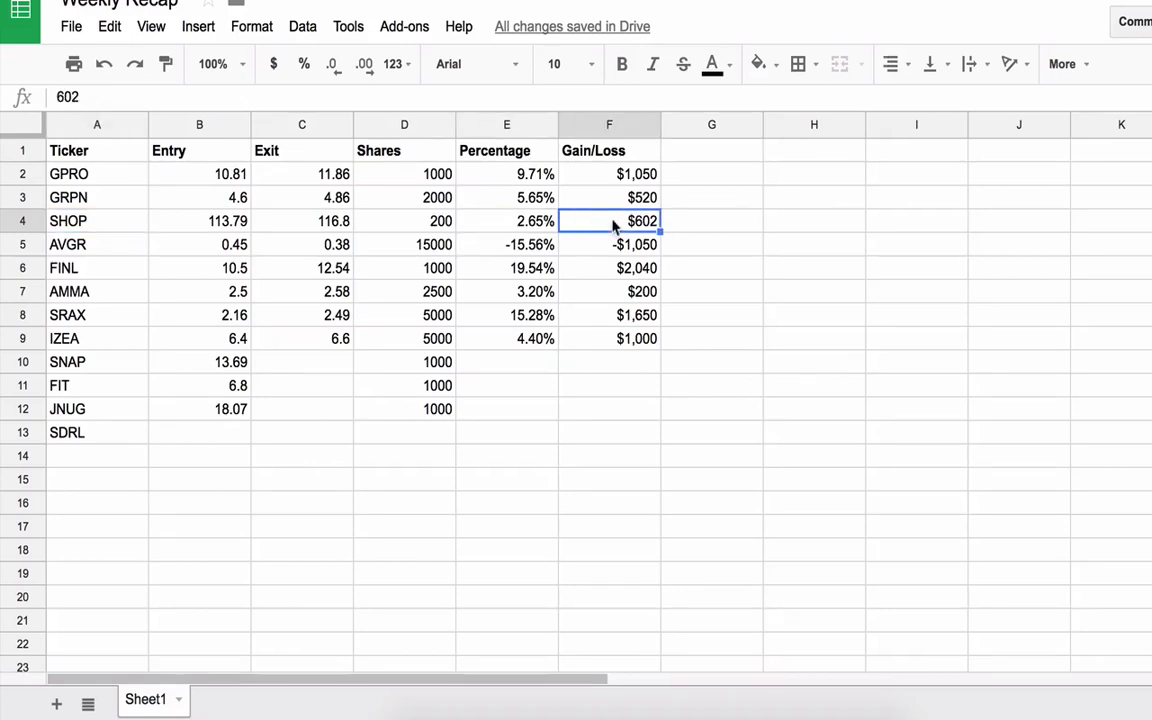
pyautogui.click(397, 228)
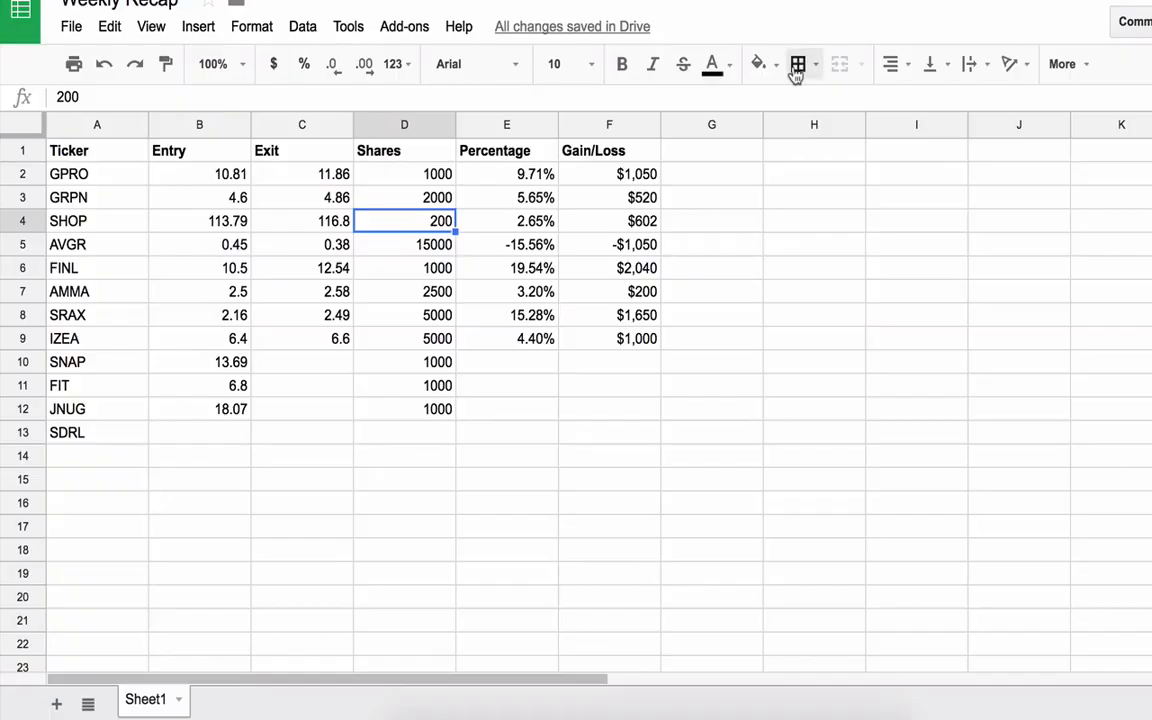
# Step: Select the AVGR ticker in the spreadsheet and load the AVGR chart in the charting platform
pyautogui.click(88, 244)
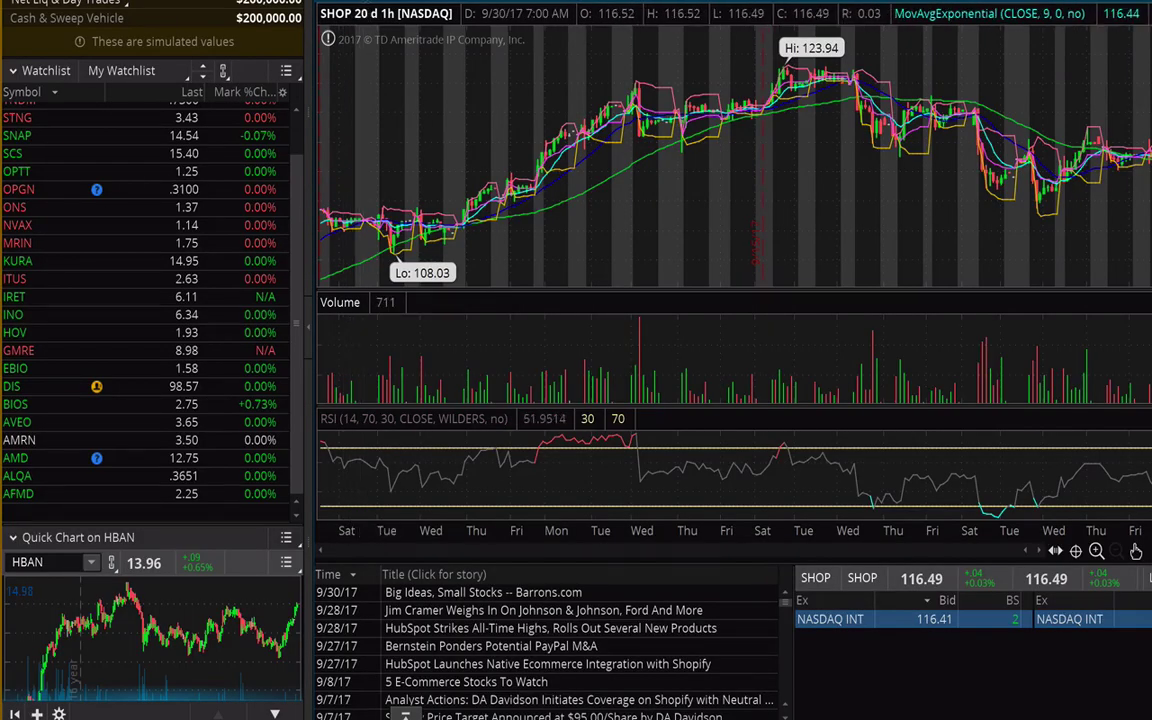
pyautogui.write('AVGR')
pyautogui.press('Return')
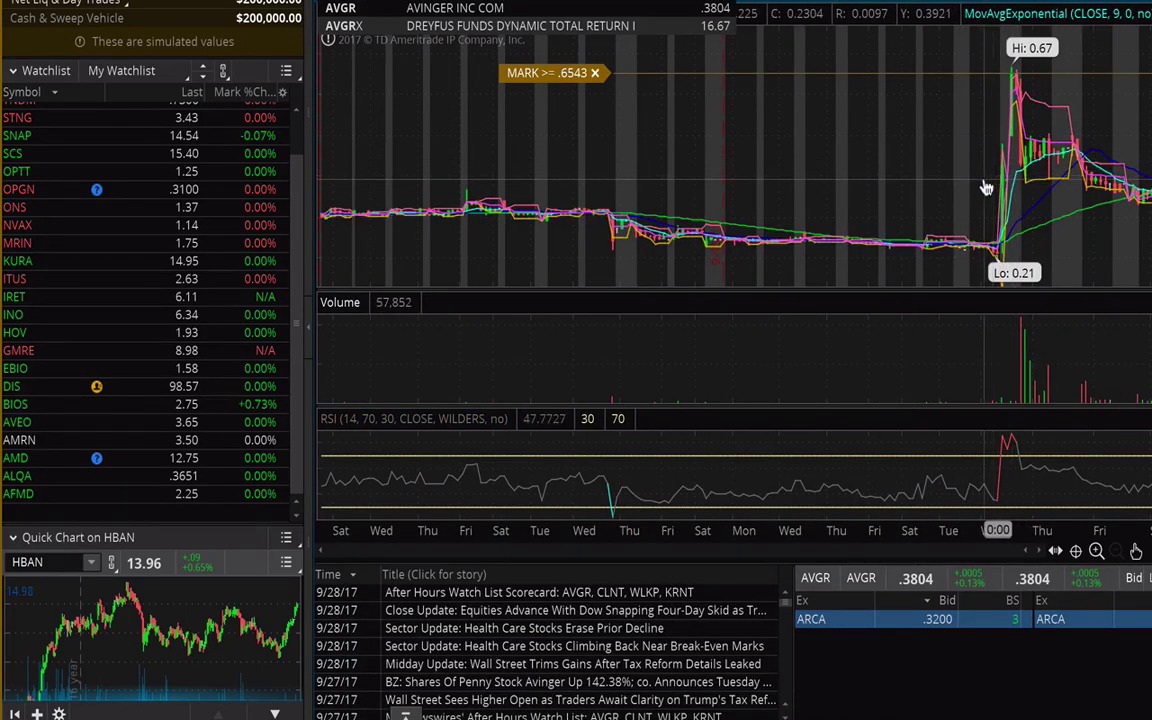
# Step: Set the AVGR chart's time frame to 3 days with 5-minute candles
pyautogui.scroll(3, 985, 188)
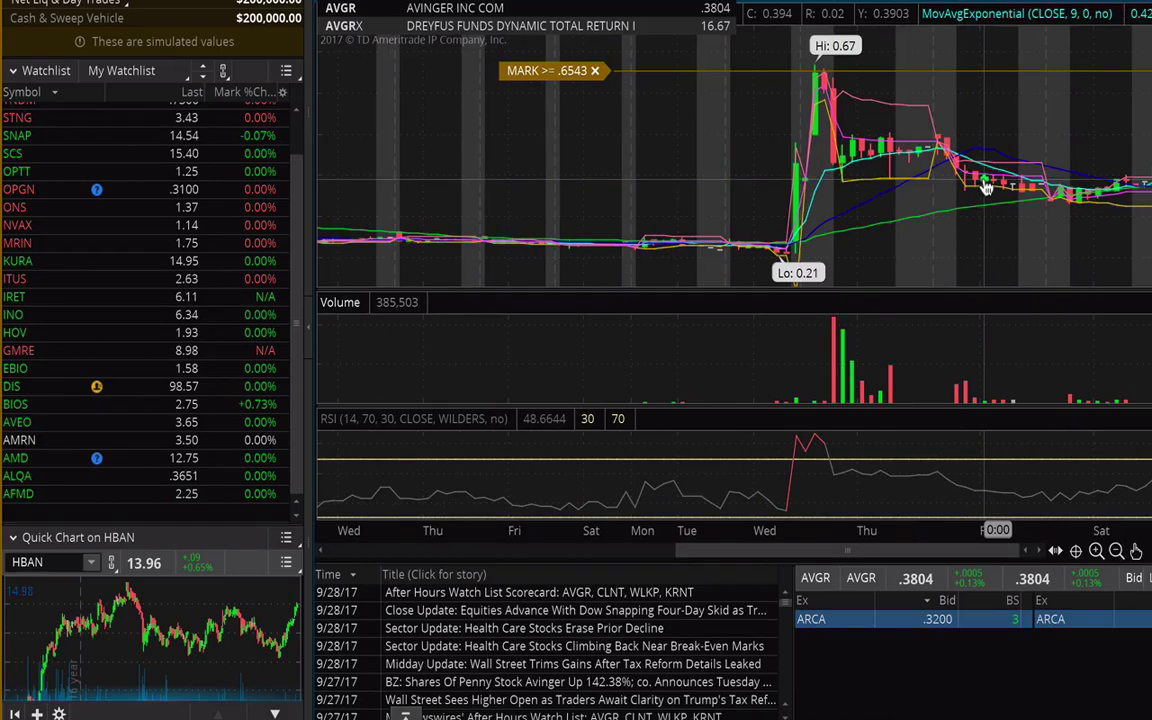
pyautogui.click(880, 5)
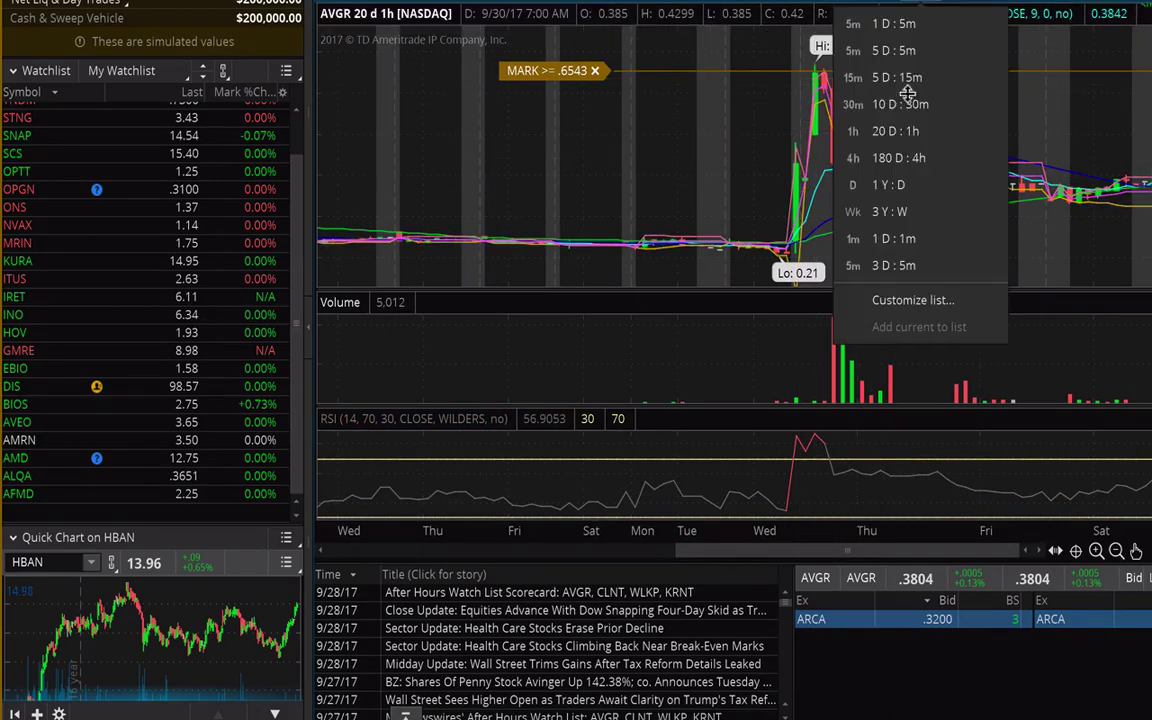
pyautogui.click(905, 265)
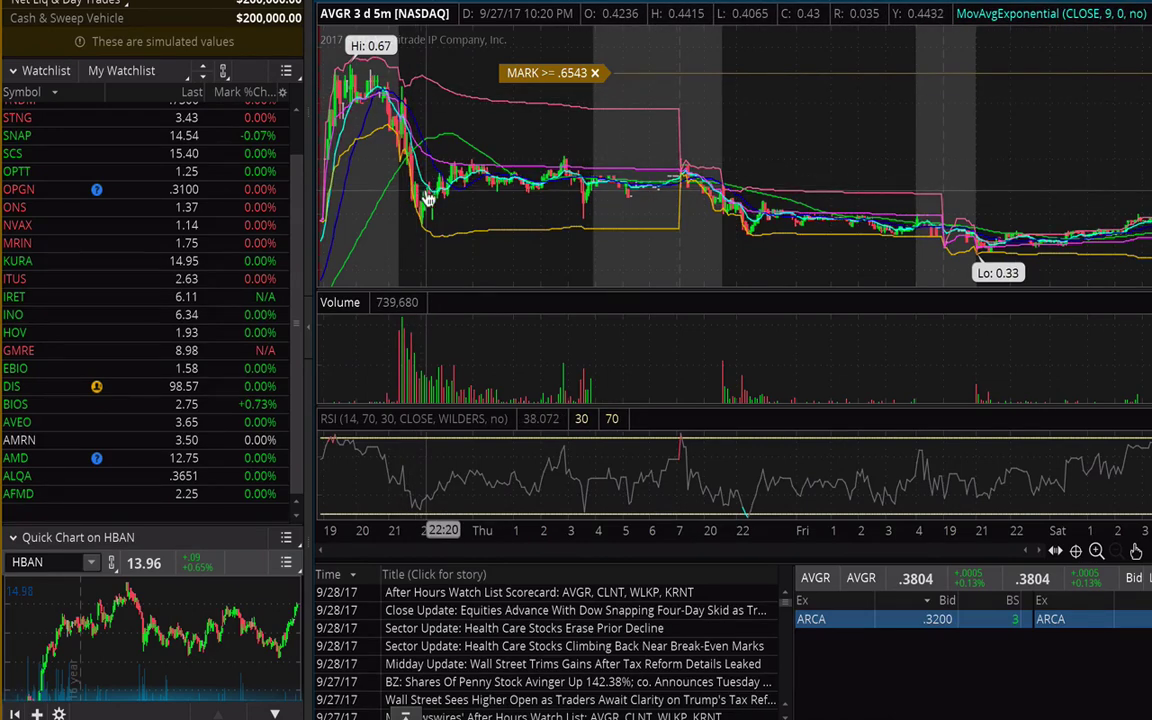
# Step: Examine AVGR's 3-day, 5-minute chart from the latest session back to the September 27 market open
pyautogui.scroll(5, 415, 162)
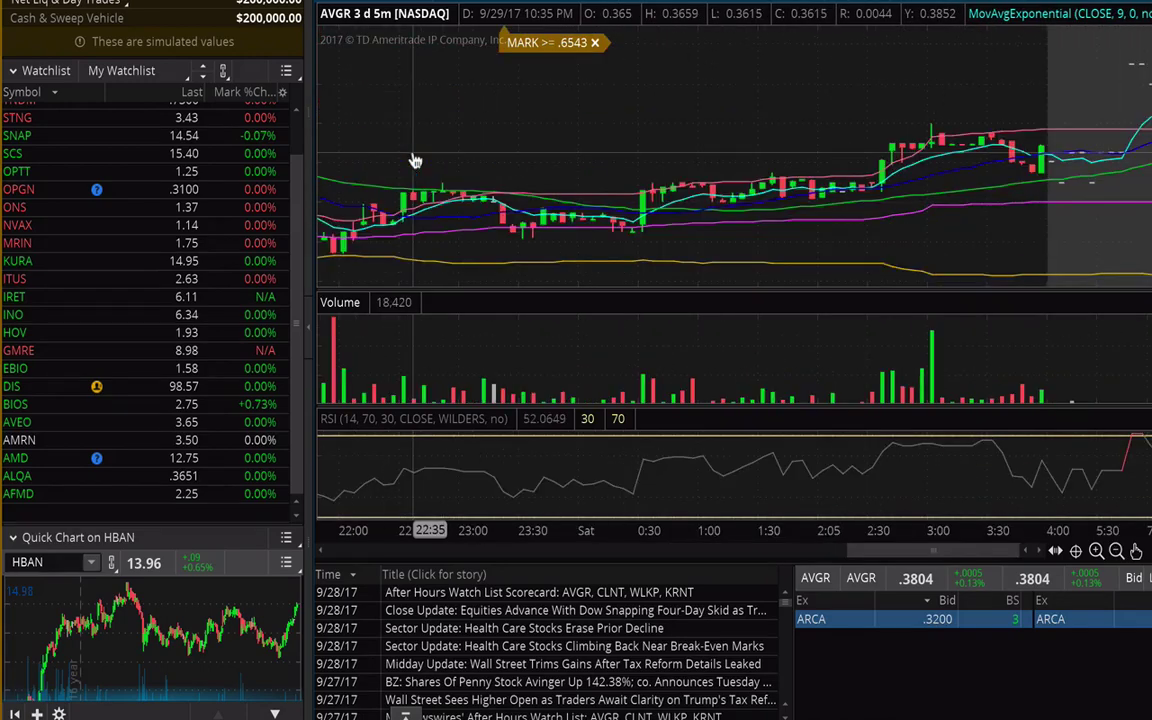
pyautogui.scroll(10, 415, 162)
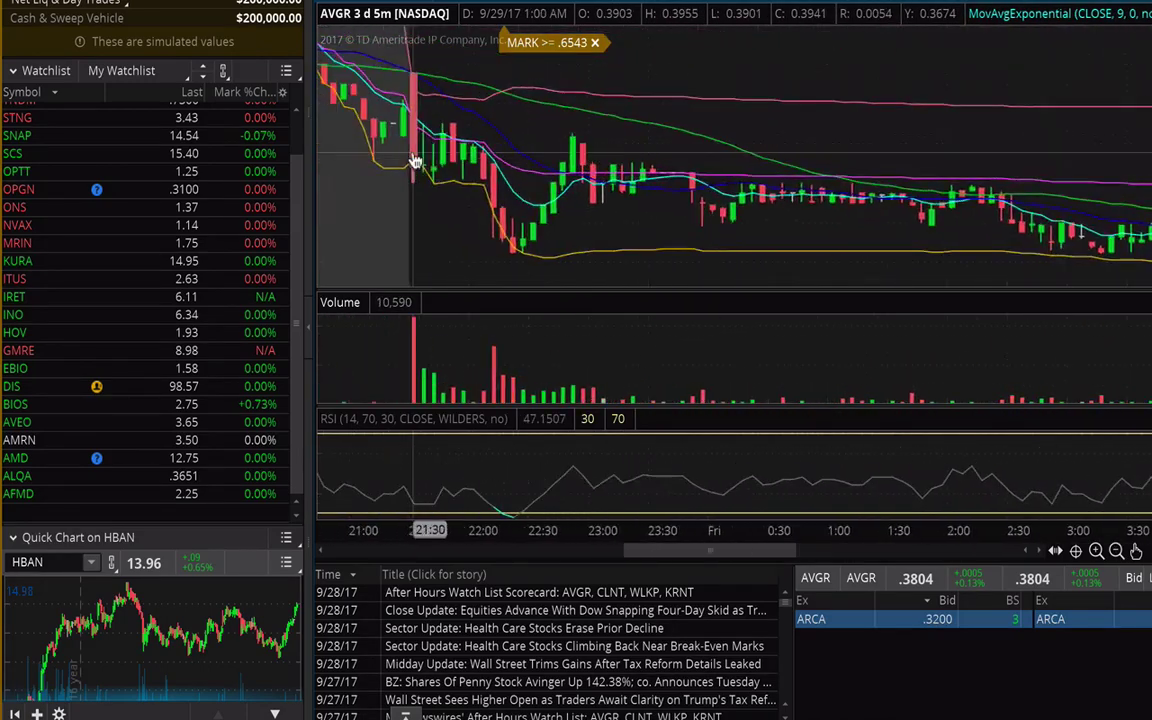
pyautogui.scroll(5, 415, 162)
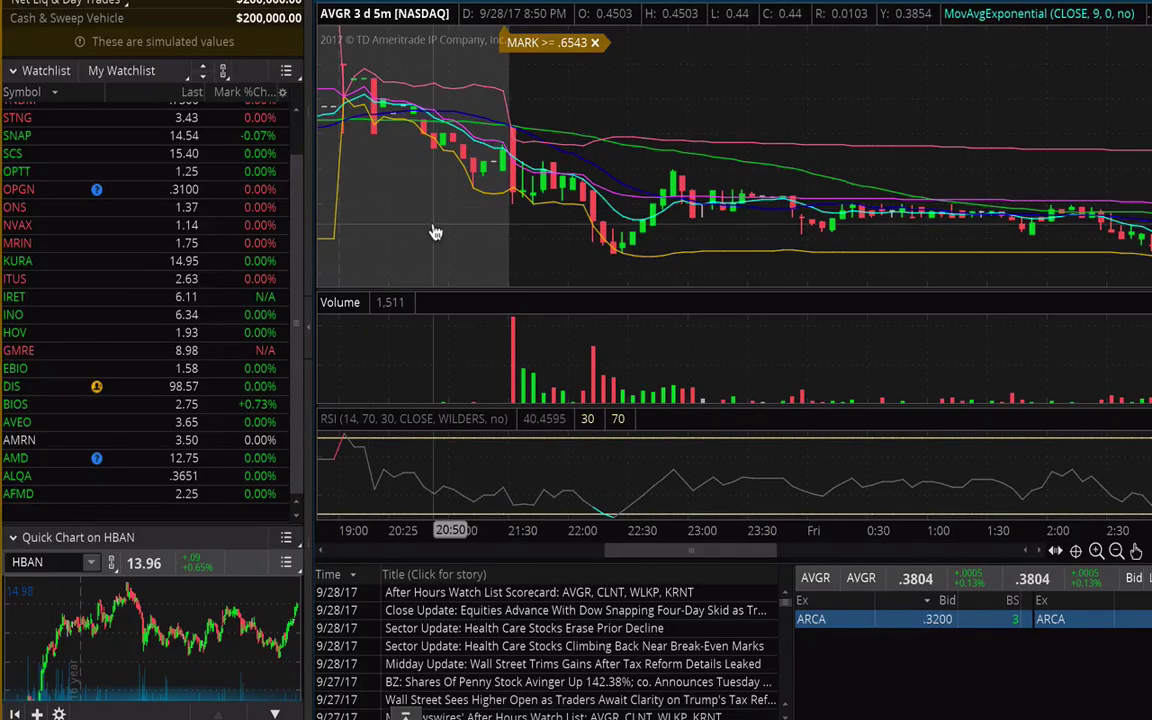
pyautogui.scroll(1, 432, 231)
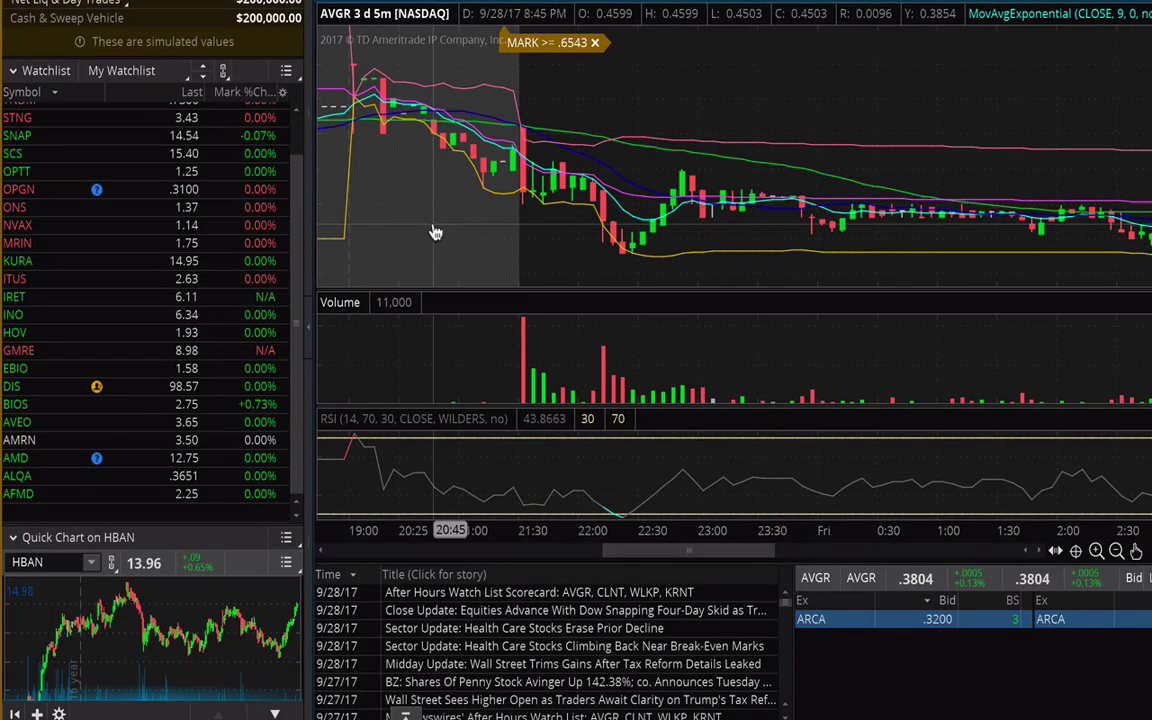
pyautogui.scroll(10, 500, 188)
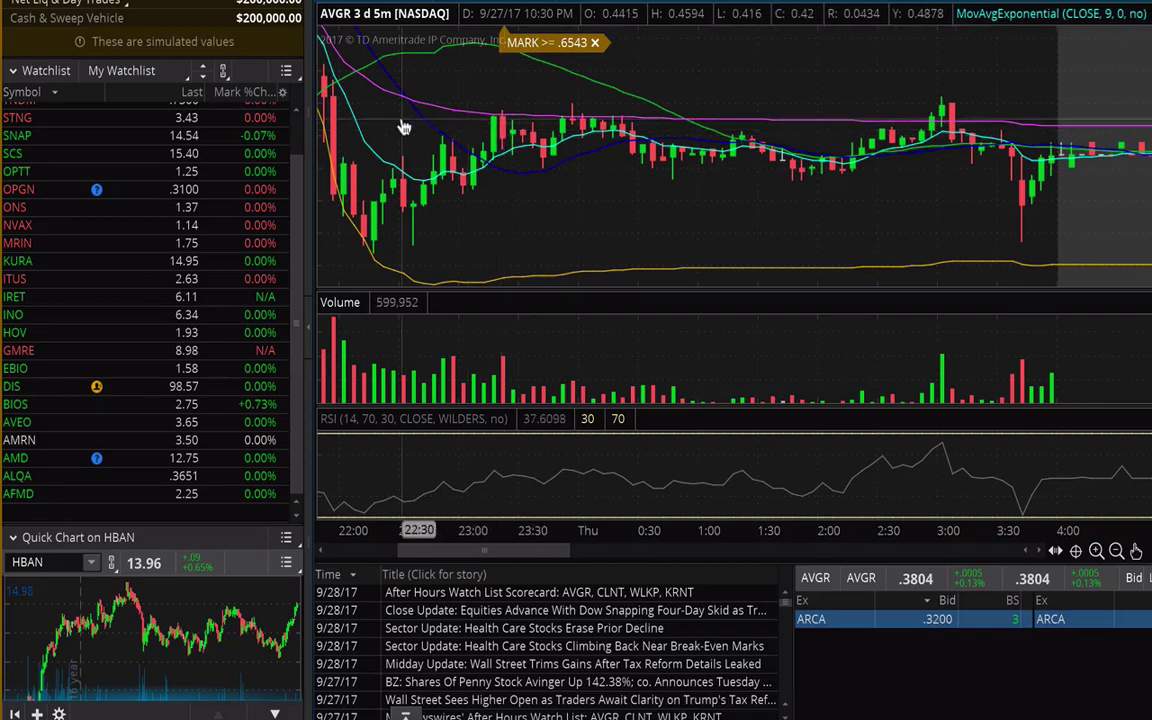
pyautogui.scroll(2, 405, 124)
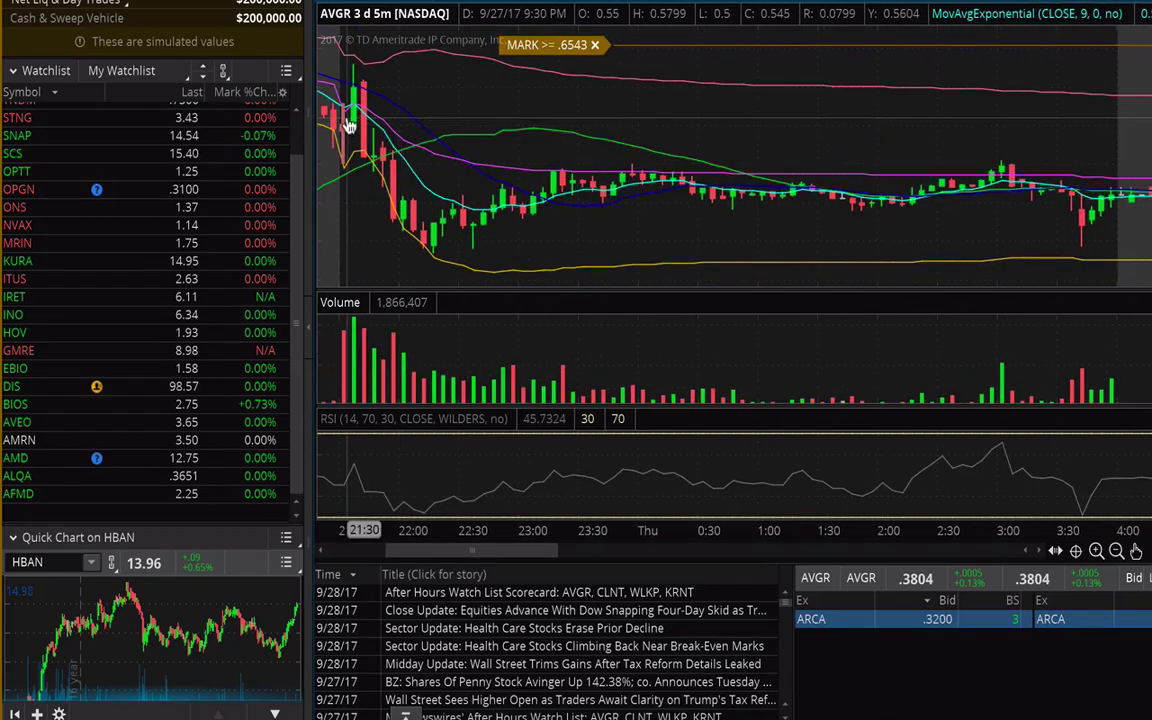
pyautogui.scroll(2, 455, 175)
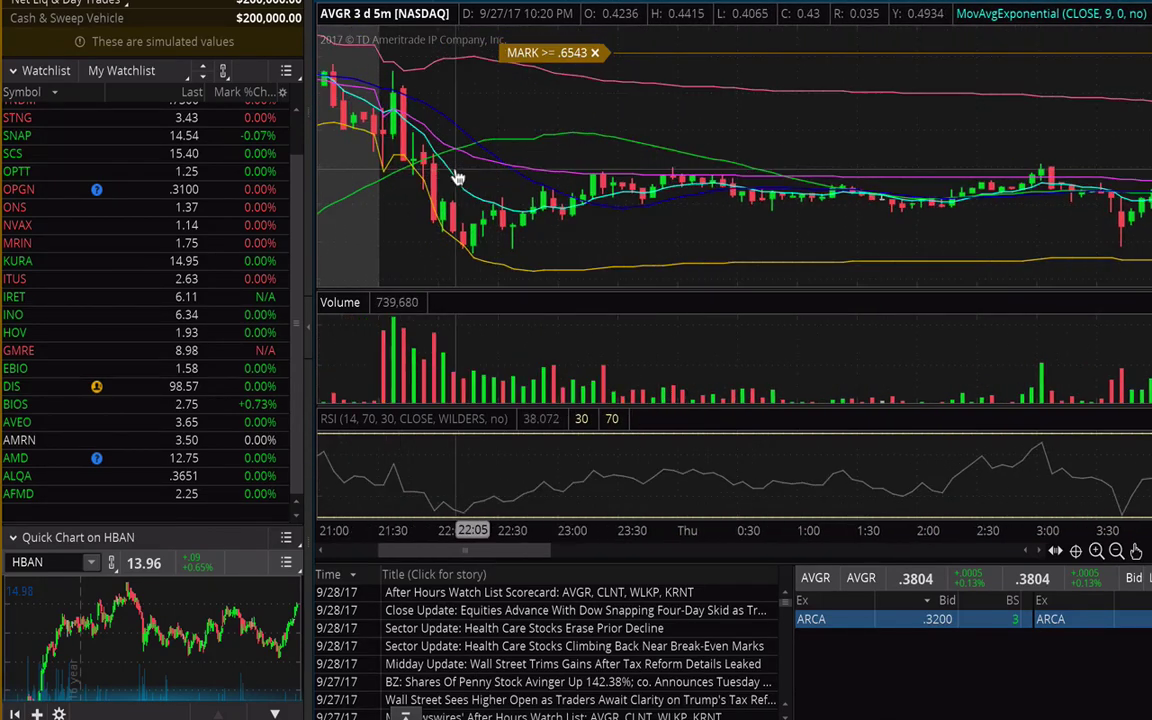
pyautogui.scroll(2, 445, 178)
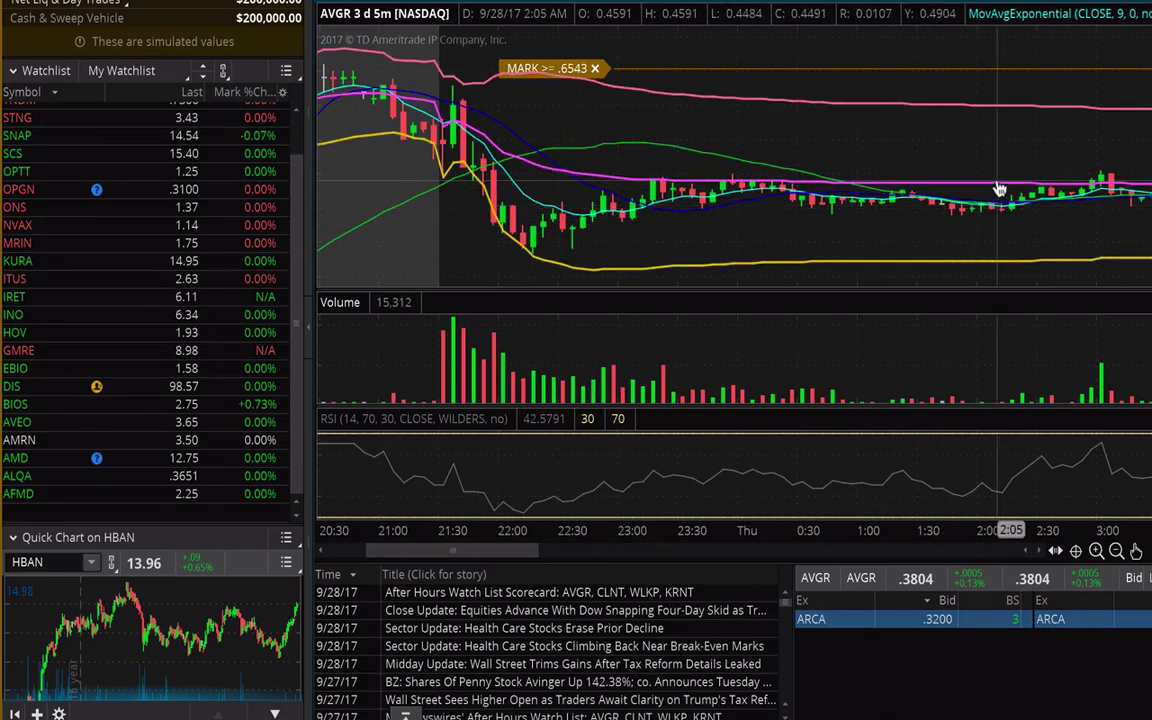
# Step: Follow AVGR's price action forward from September 27 to the end of the last trading session
pyautogui.scroll(-3, 969, 165)
pyautogui.scroll(-5, 969, 165)
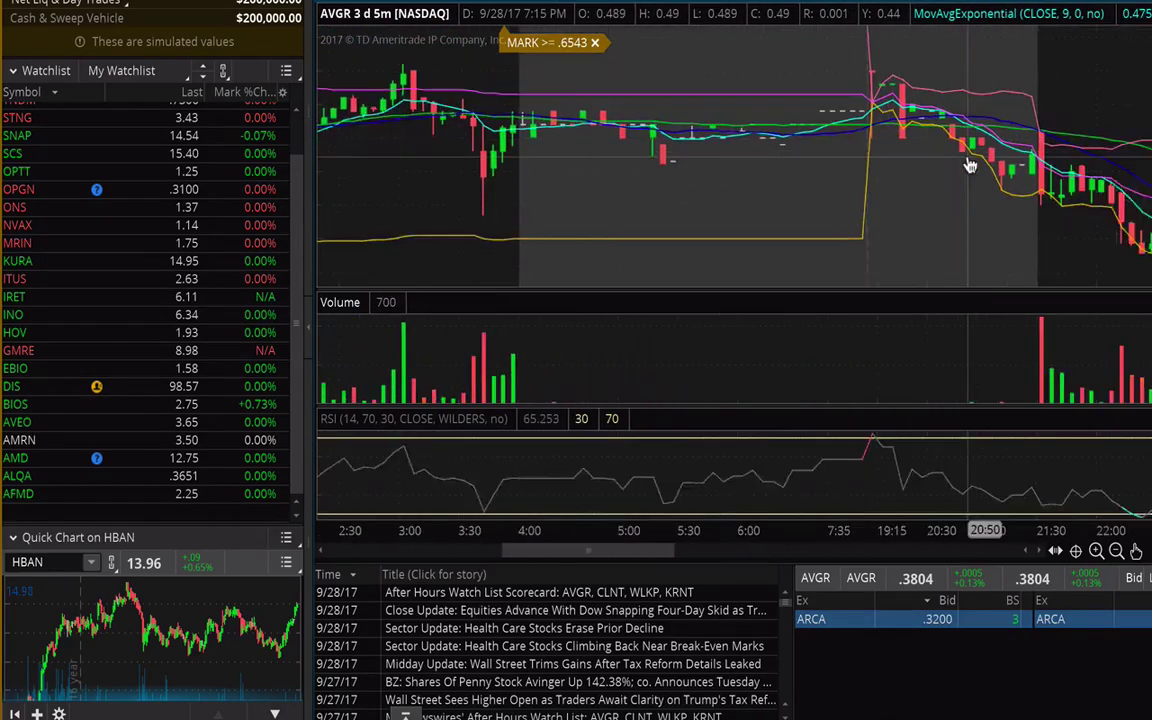
pyautogui.scroll(-3, 969, 165)
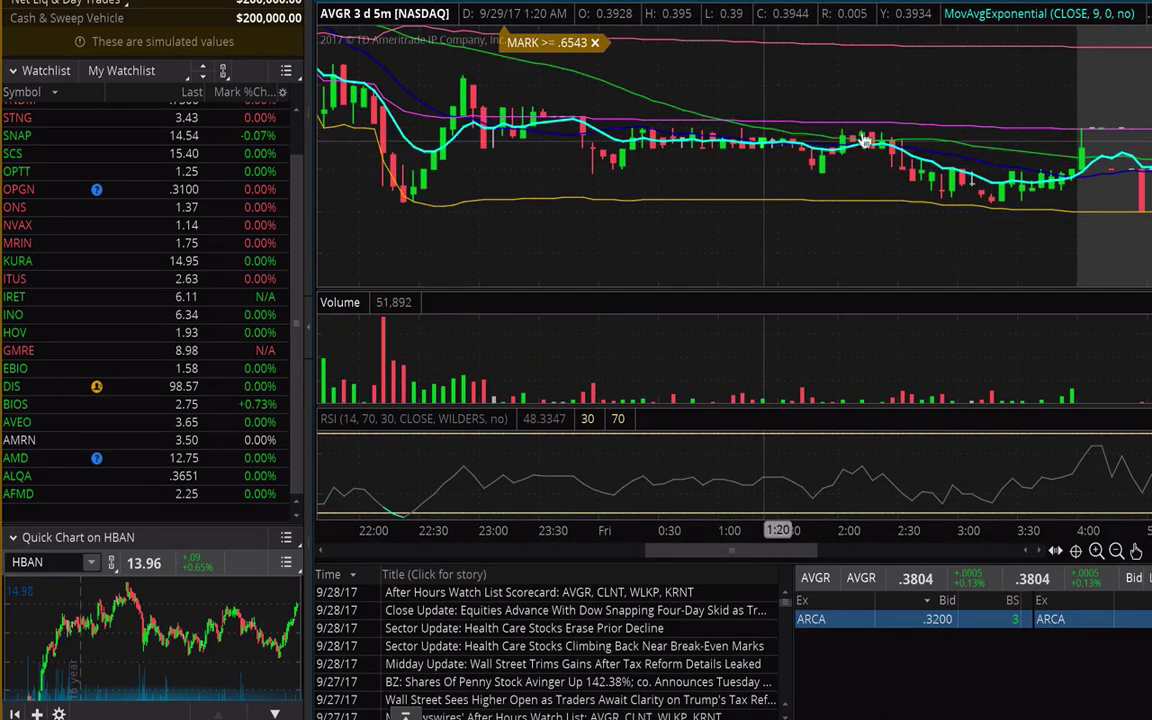
pyautogui.scroll(-5, 1061, 195)
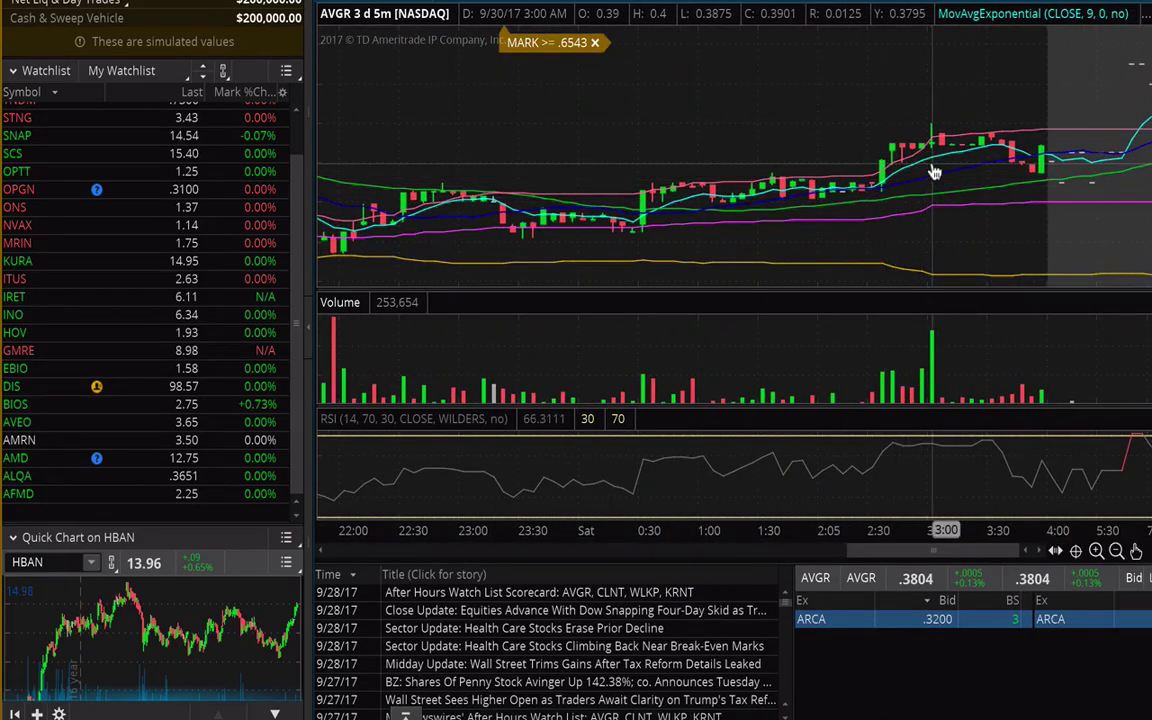
# Step: Go back to September 27 on the AVGR chart and examine the premarket spike and the drop after the open
pyautogui.scroll(6, 933, 172)
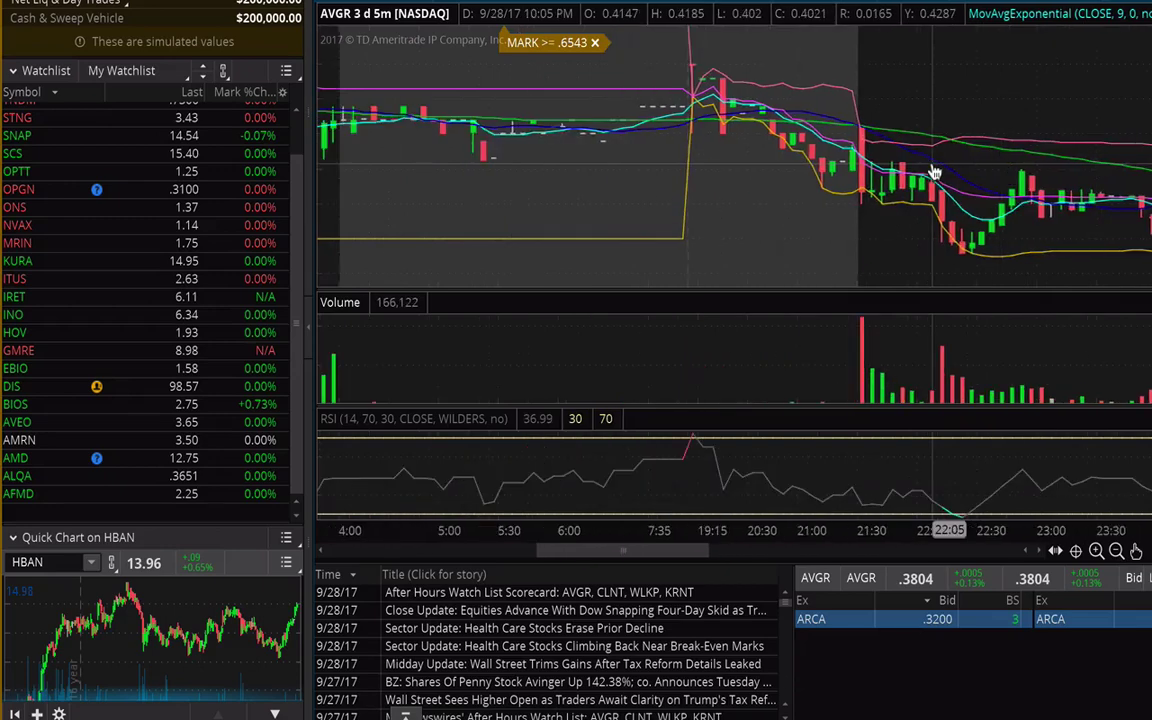
pyautogui.scroll(5, 933, 172)
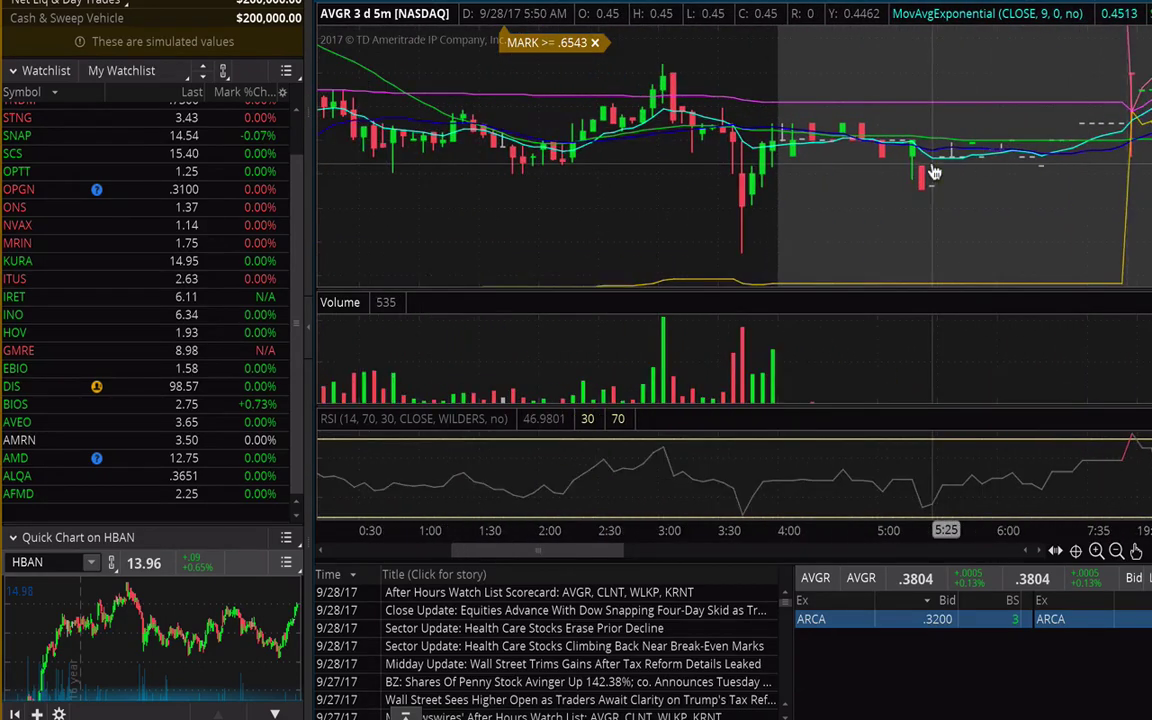
pyautogui.scroll(5, 851, 177)
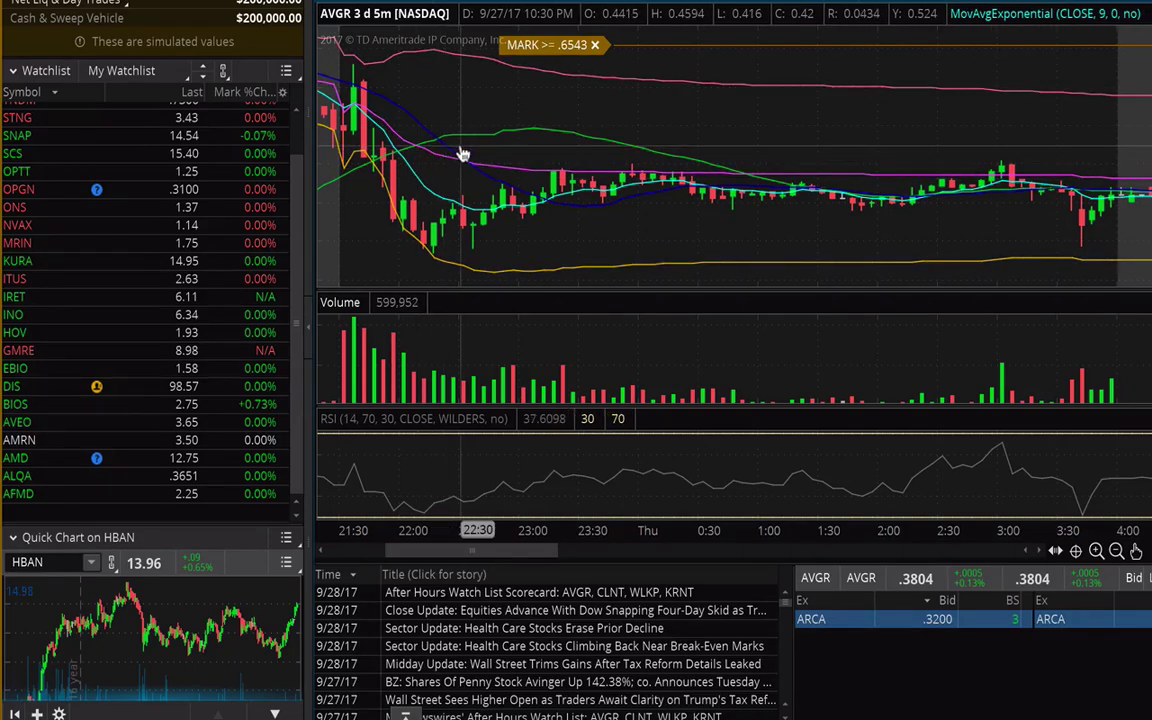
pyautogui.scroll(1, 462, 154)
pyautogui.scroll(2, 462, 154)
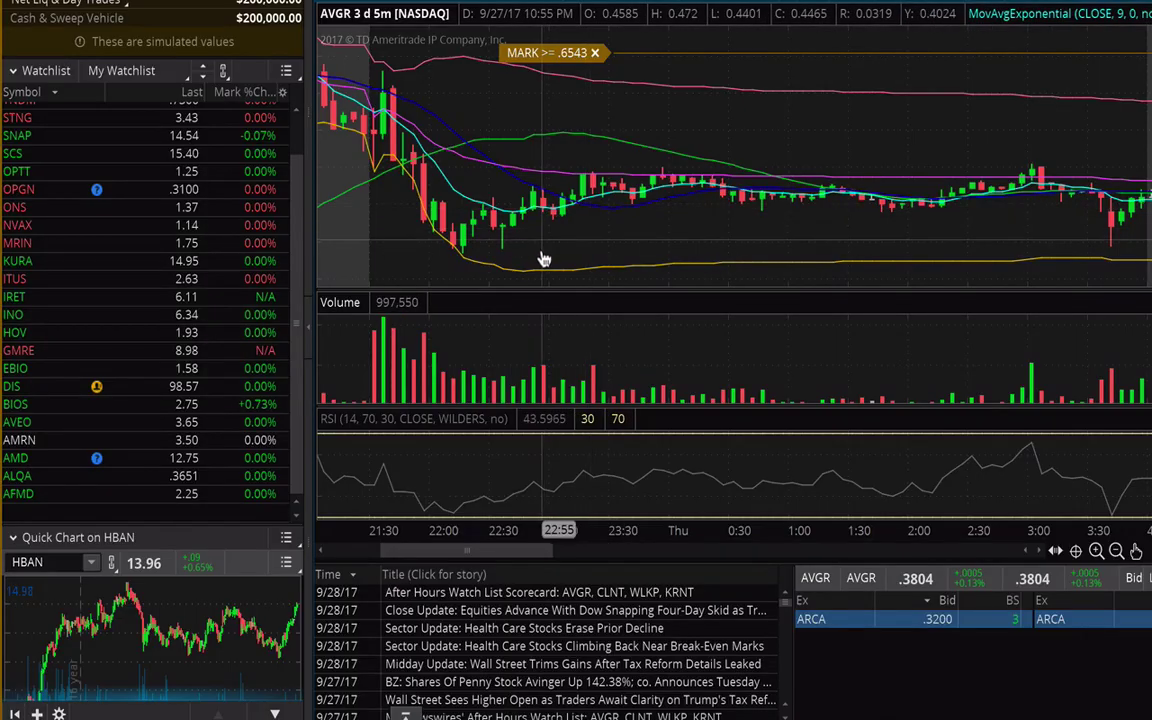
pyautogui.scroll(1, 538, 247)
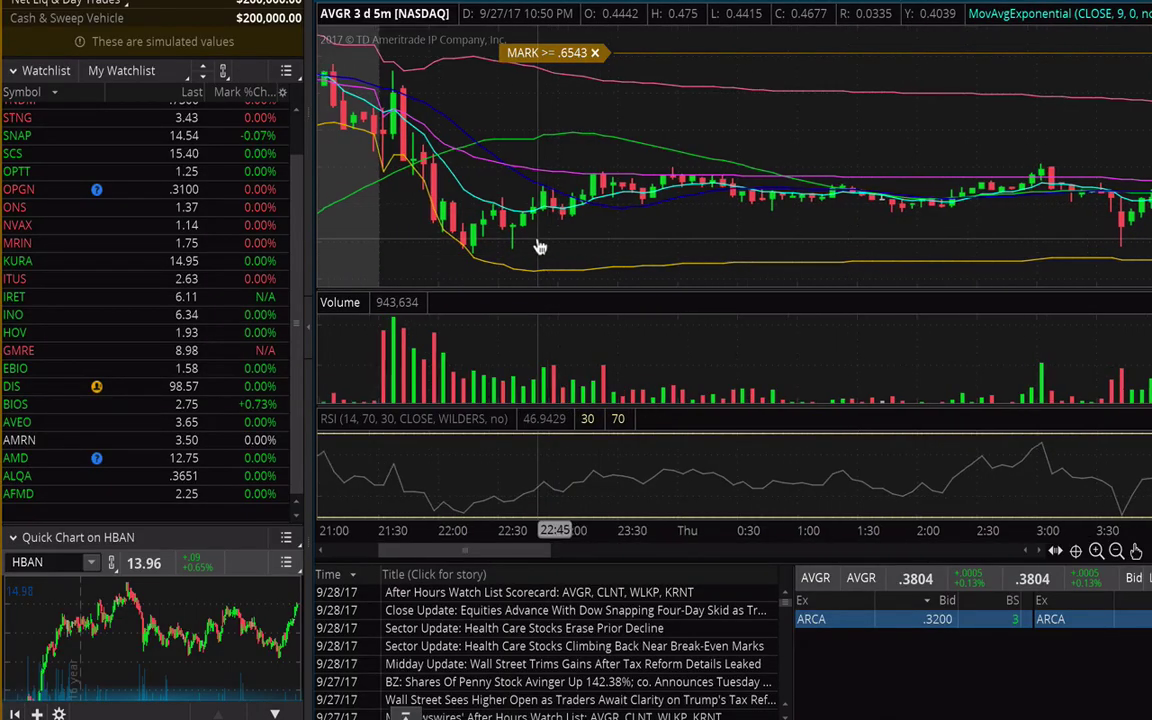
pyautogui.scroll(10, 538, 247)
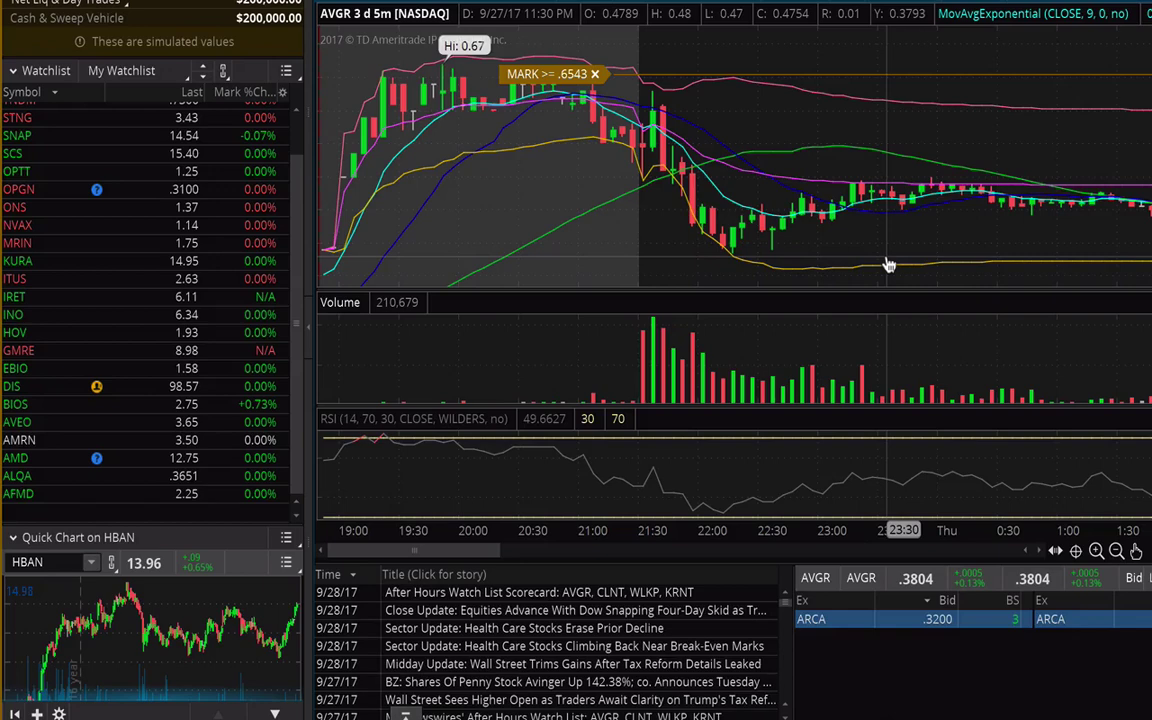
# Step: Trace AVGR's decline through the following sessions and examine the September 28 low shortly after the open
pyautogui.scroll(-18, 889, 265)
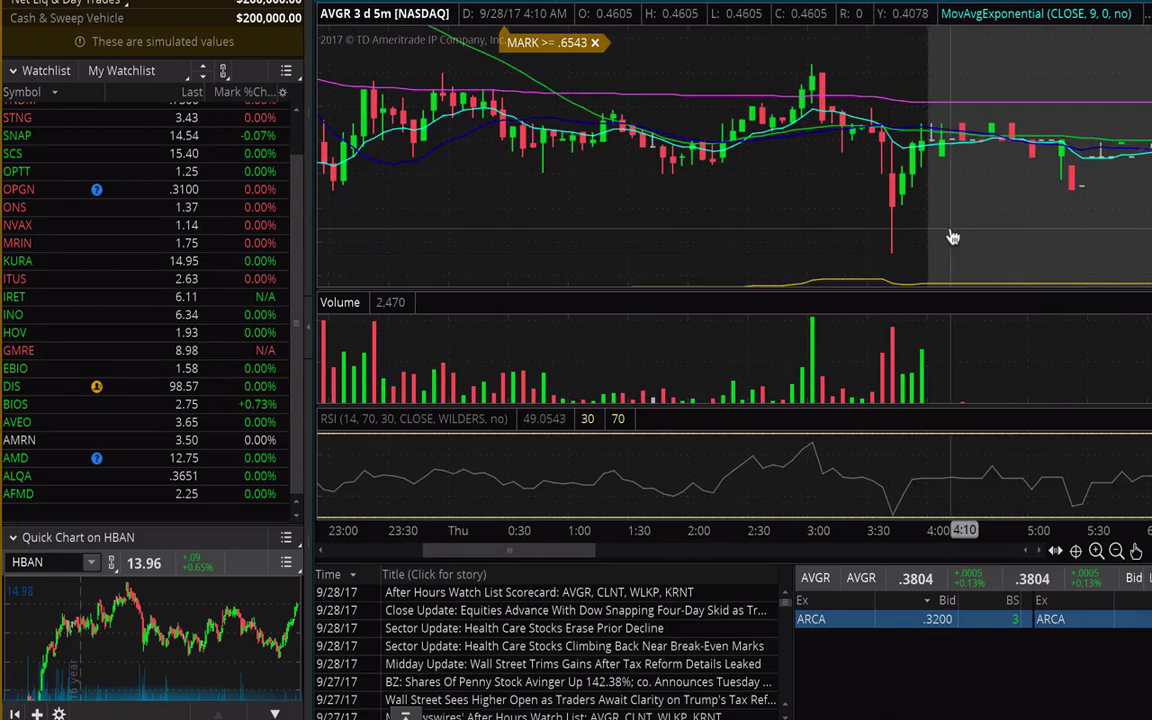
pyautogui.scroll(-9, 953, 237)
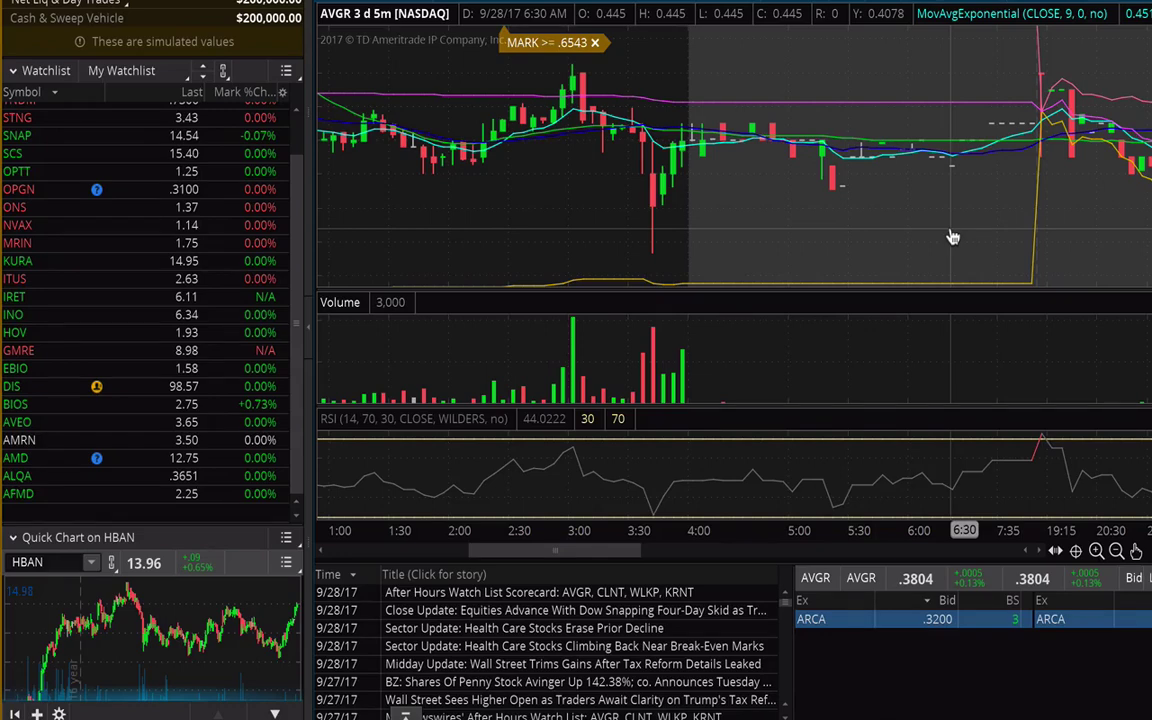
pyautogui.scroll(-20, 953, 237)
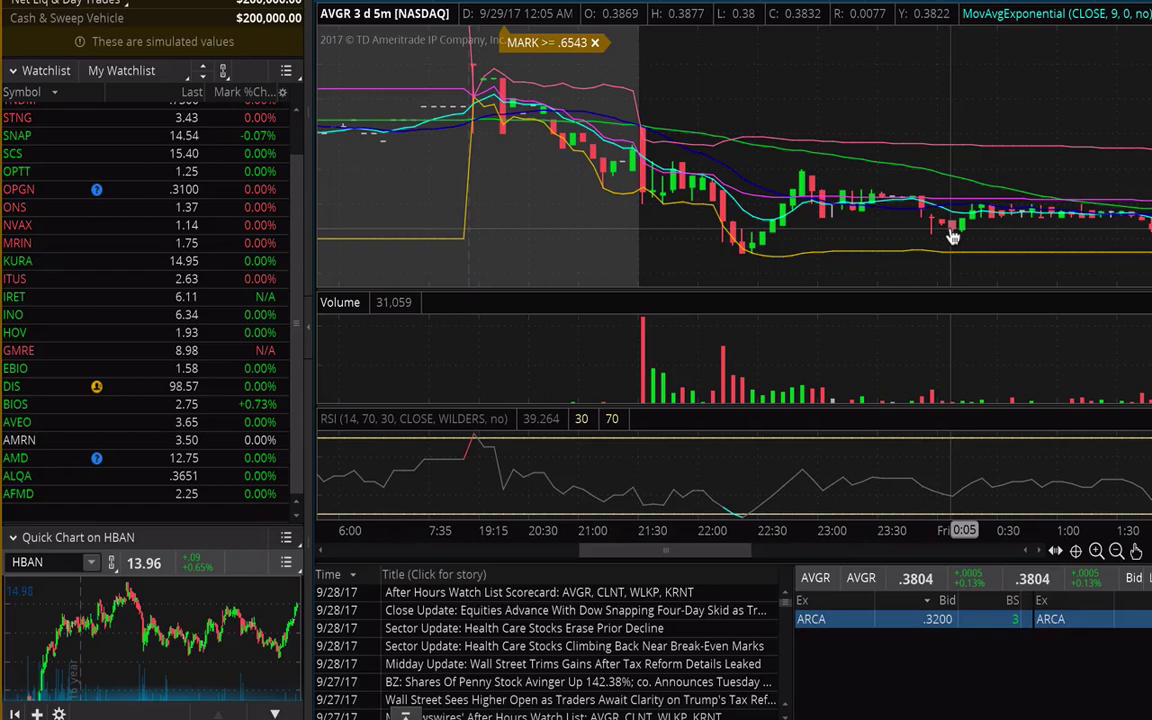
pyautogui.scroll(-3, 953, 237)
pyautogui.scroll(-20, 953, 237)
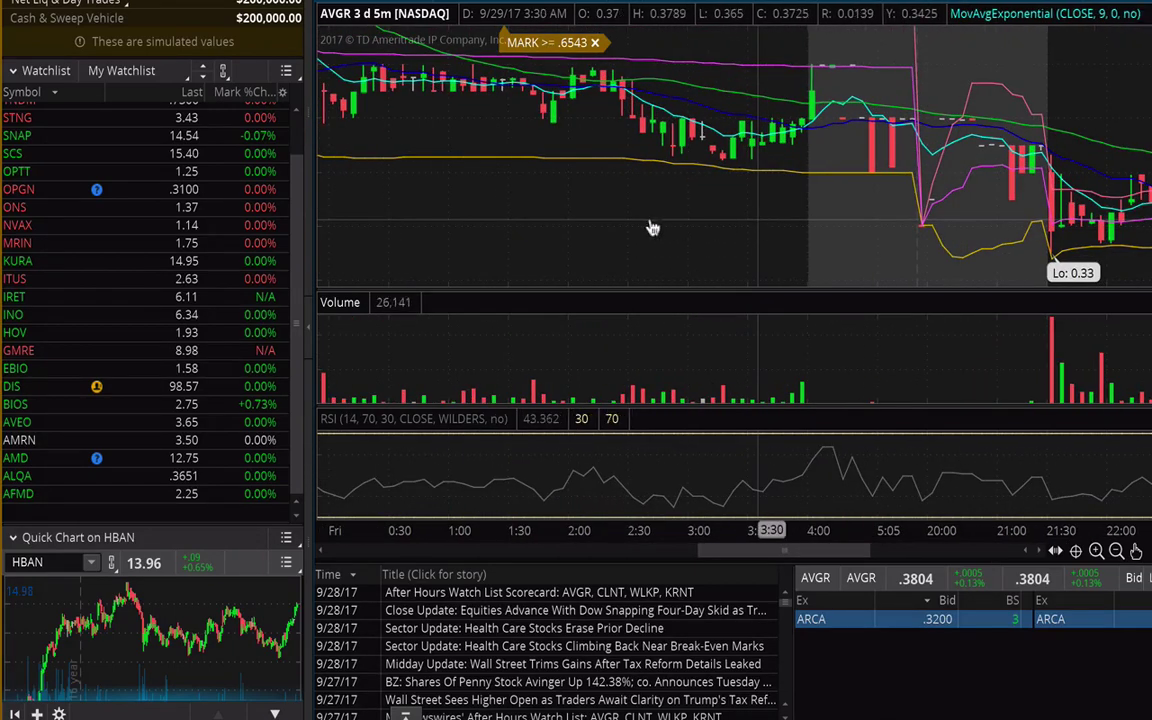
pyautogui.scroll(20, 630, 228)
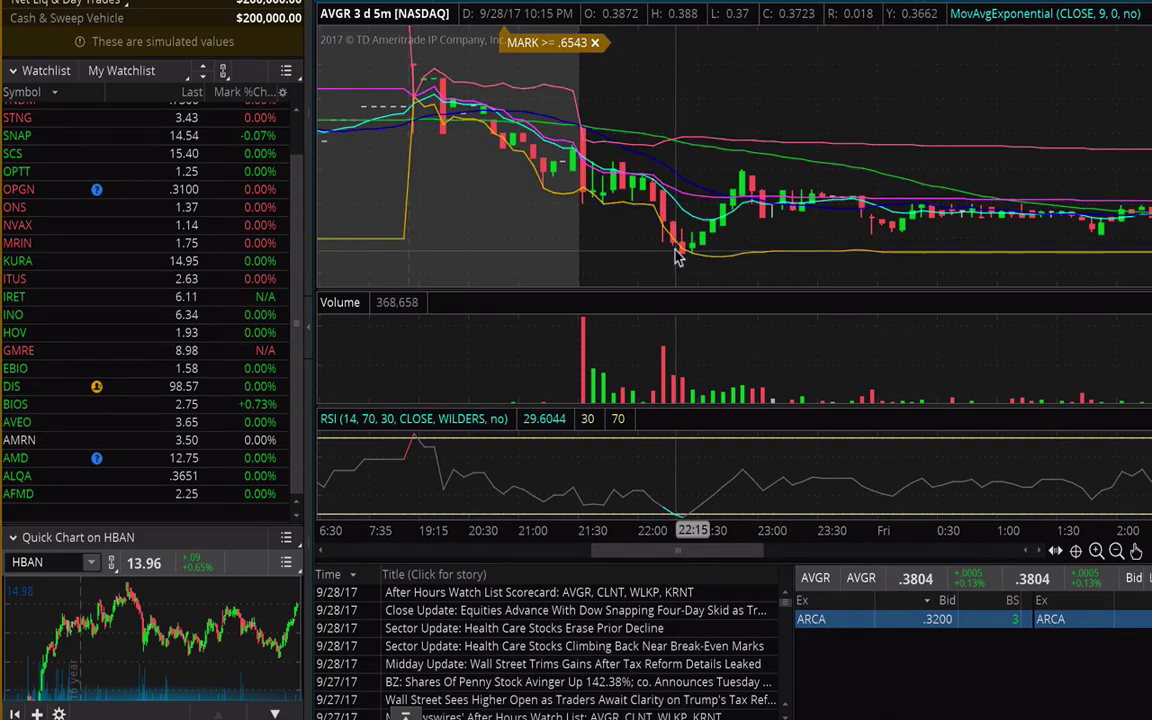
# Step: Load the FINL chart and examine its 3-day, 5-minute price action before and after the late-session spike
pyautogui.hotkey('alt', 'Tab')
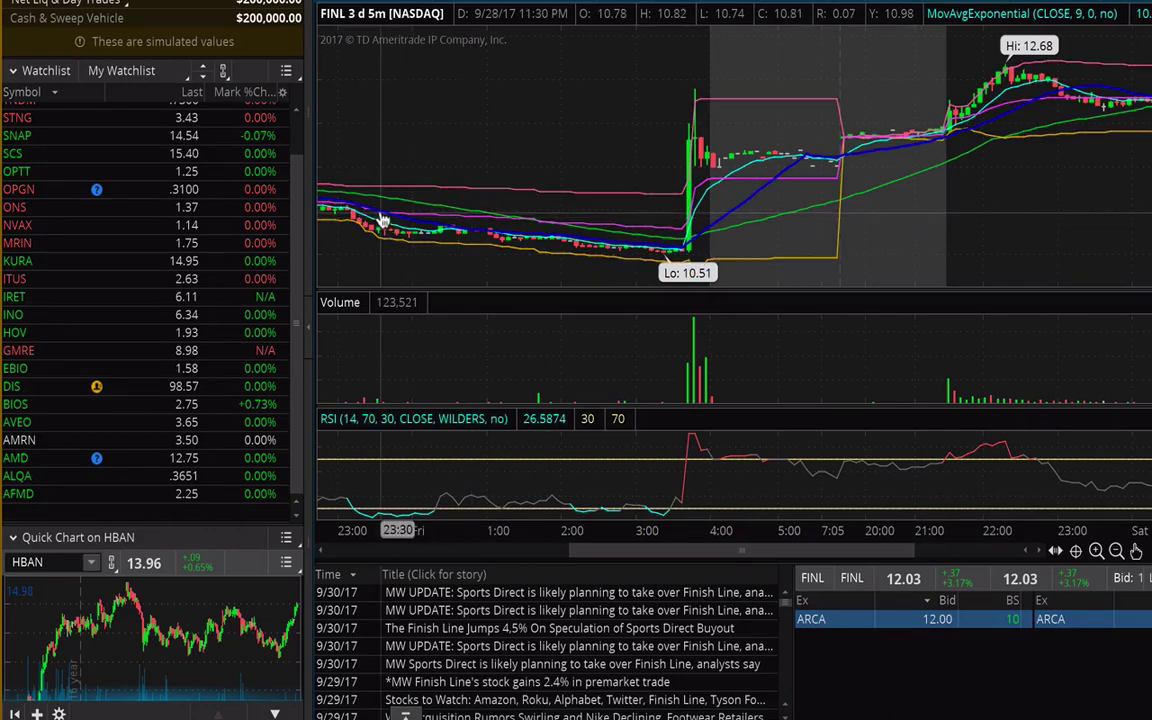
pyautogui.scroll(5, 380, 220)
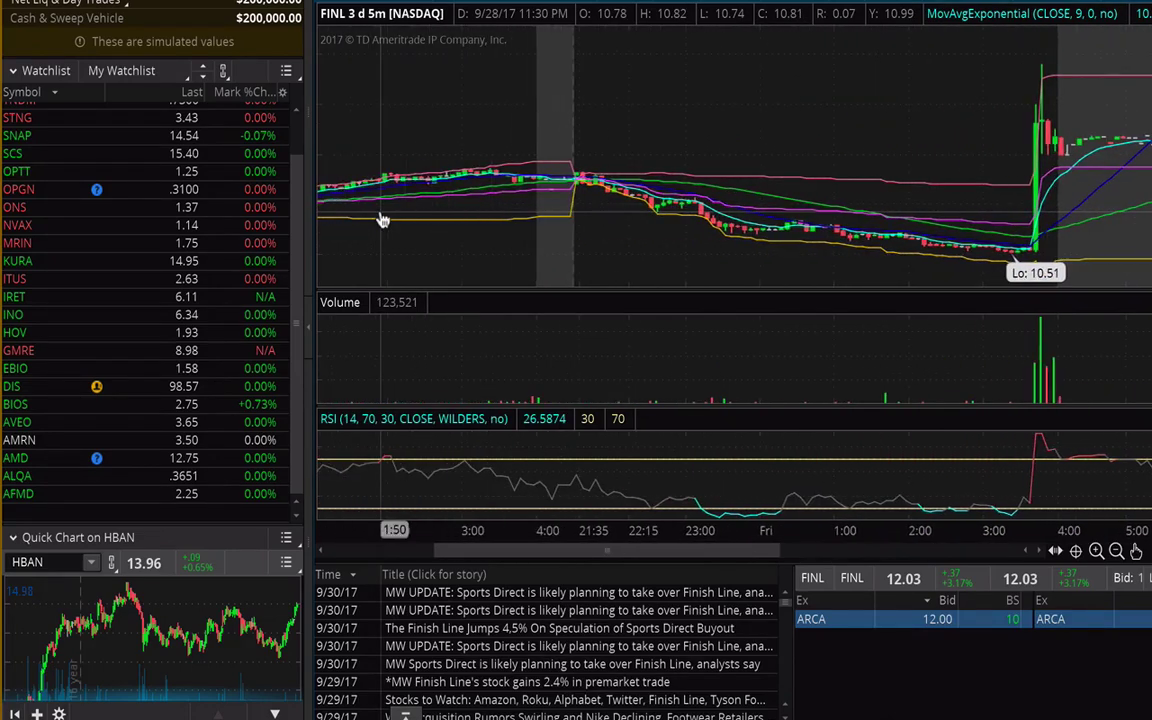
pyautogui.scroll(3, 380, 220)
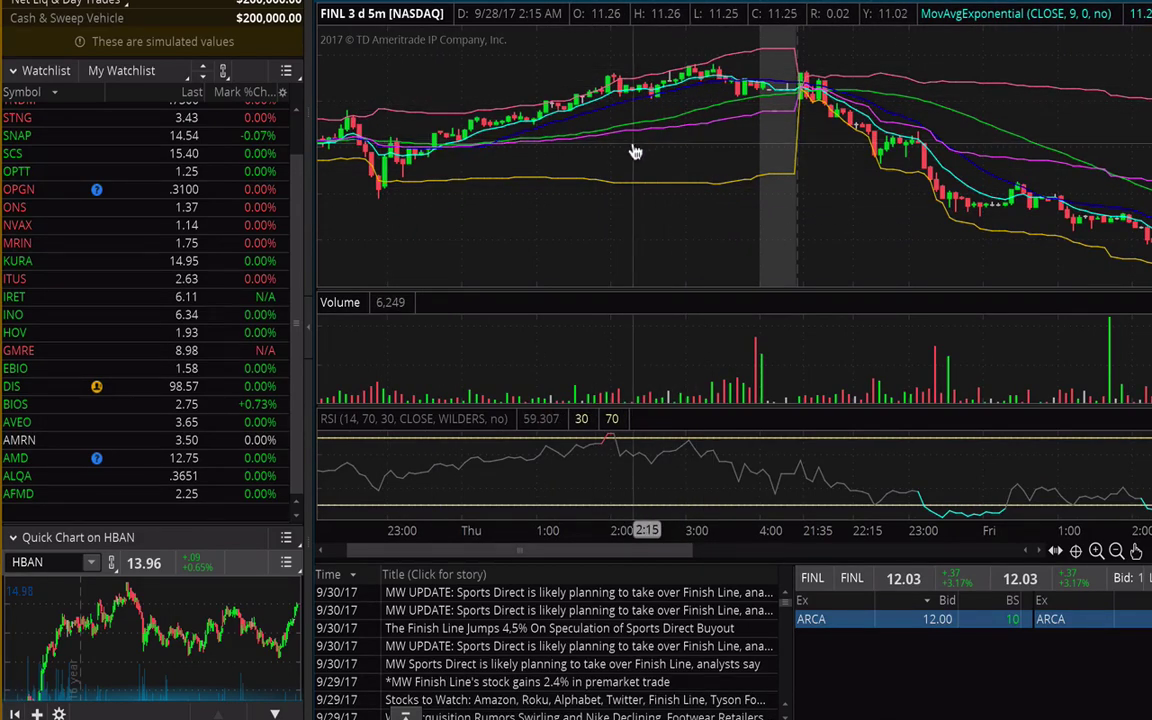
pyautogui.scroll(-5, 738, 108)
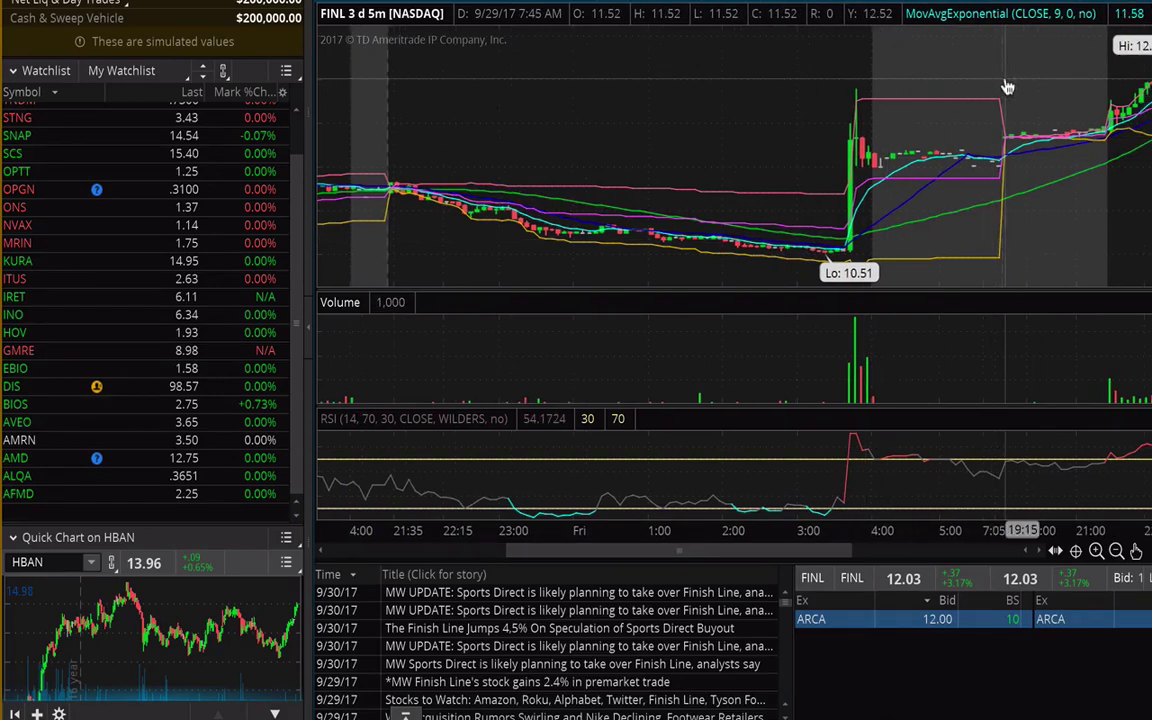
pyautogui.scroll(-3, 1005, 89)
pyautogui.scroll(-1, 1008, 88)
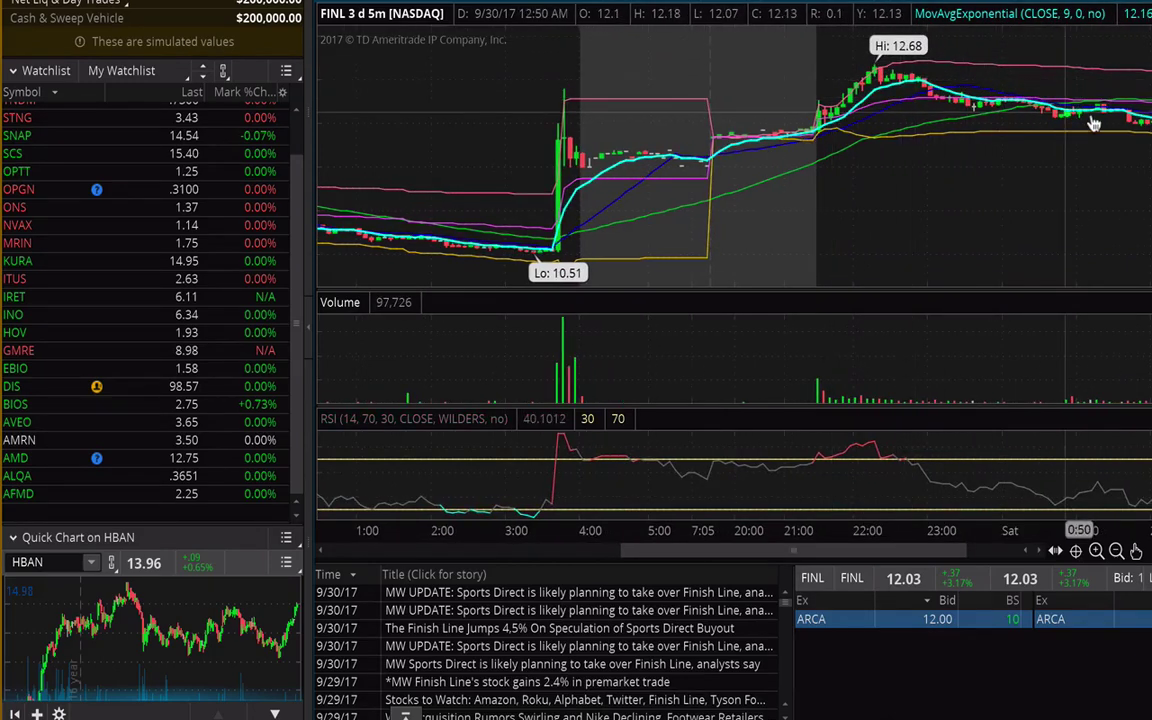
pyautogui.scroll(-1, 1105, 120)
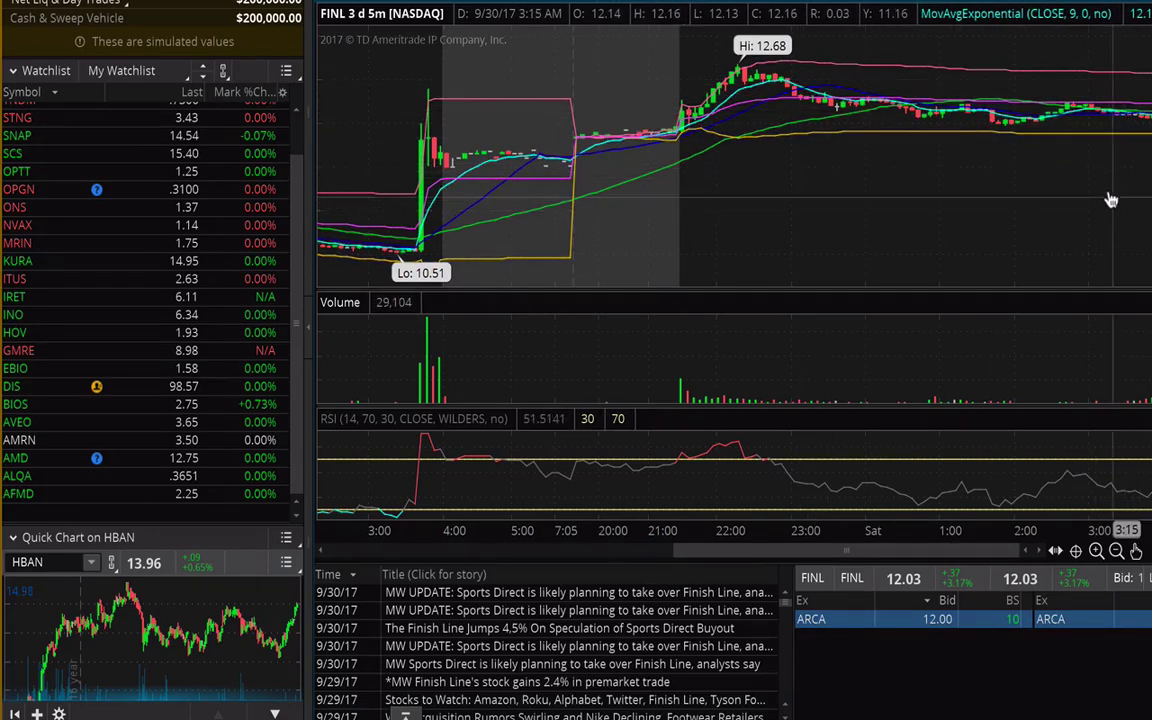
# Step: Go back along the FINL chart and examine the September 29 decline leading into the late-session spike
pyautogui.moveTo(816, 126); pyautogui.dragTo(1022, 97)
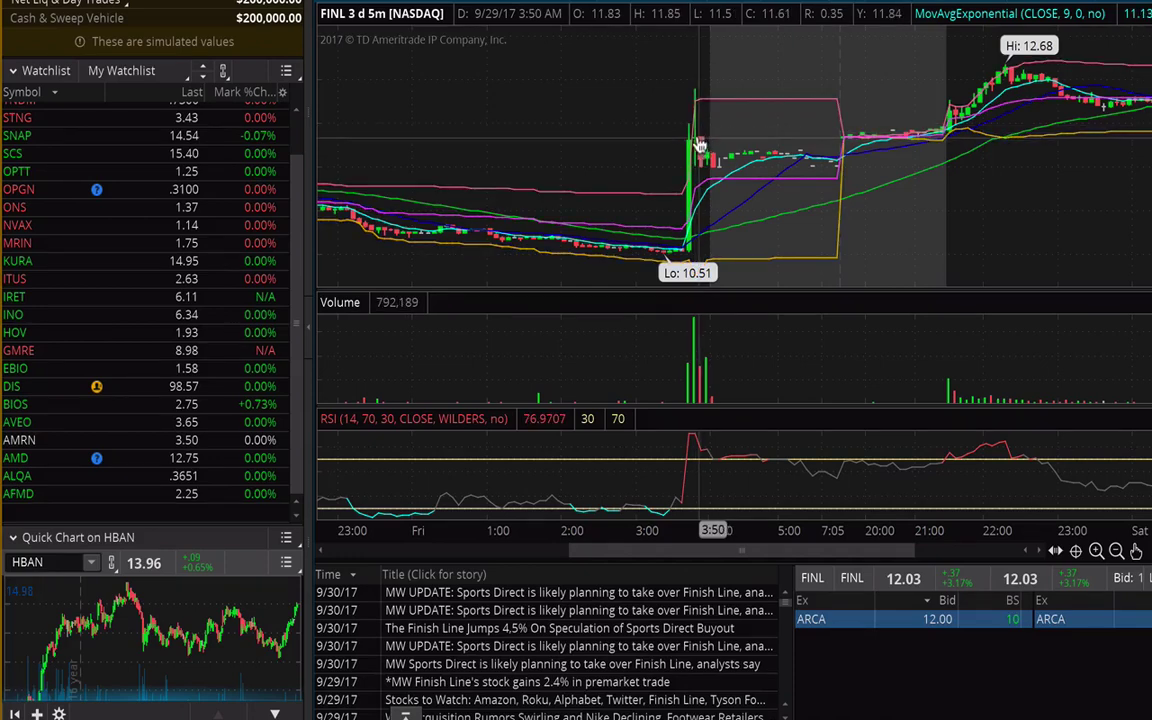
pyautogui.scroll(8, 672, 139)
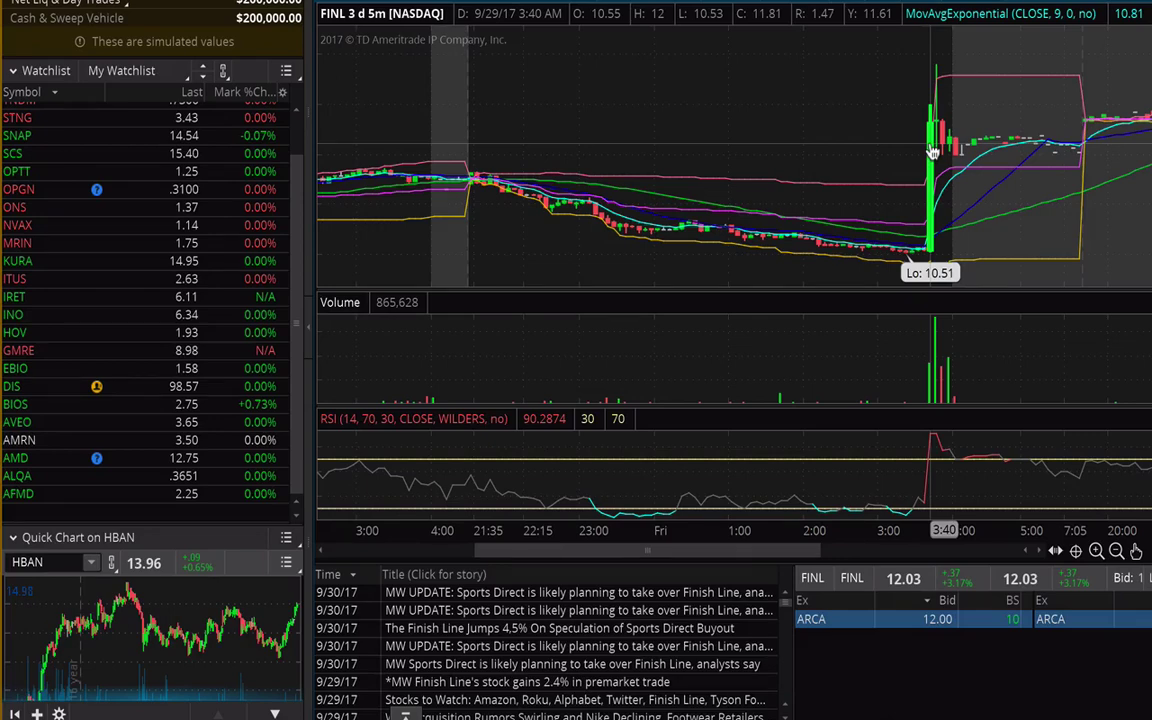
pyautogui.scroll(-2, 870, 210)
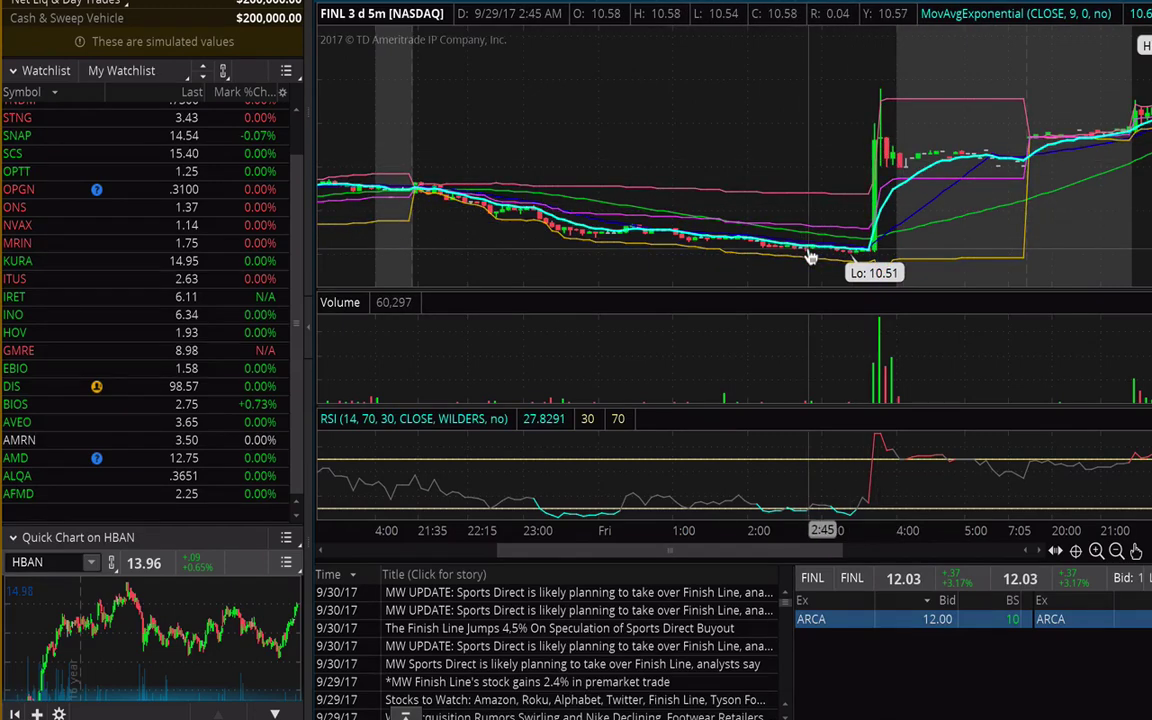
# Step: Load the AMMA chart and zoom in on its 5-minute price action around the September 29 open
pyautogui.hotkey('alt', 'Tab')
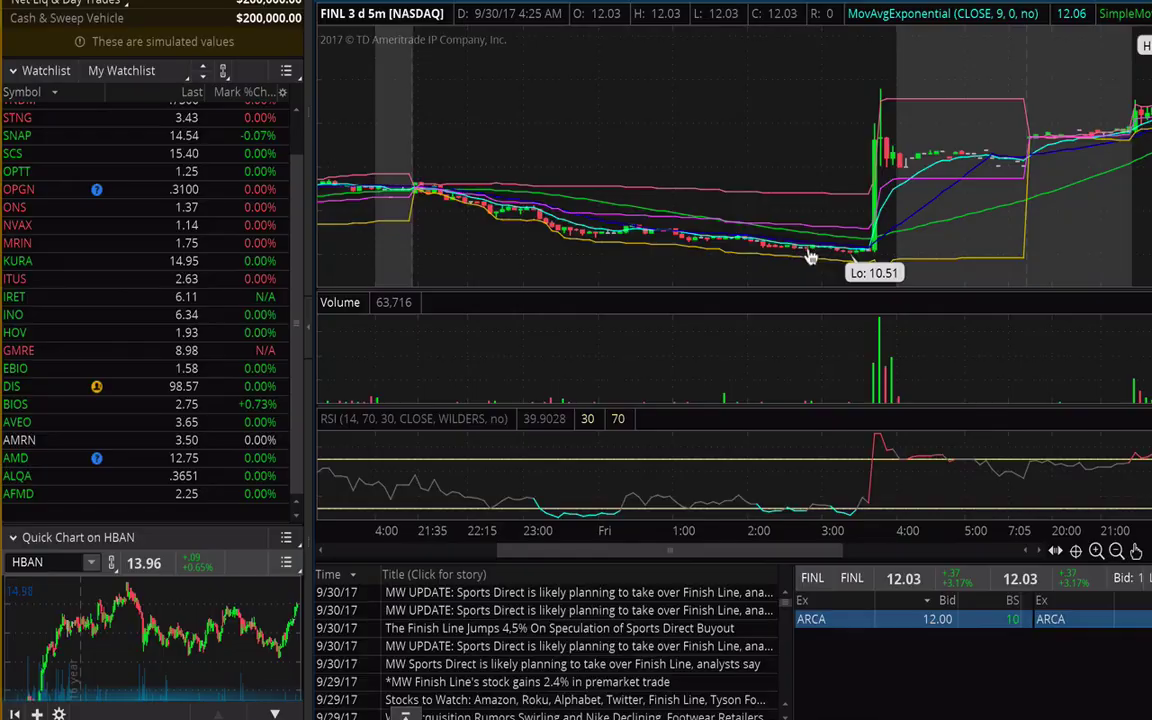
pyautogui.click(518, 83)
pyautogui.write('AMMA')
pyautogui.press('Return')
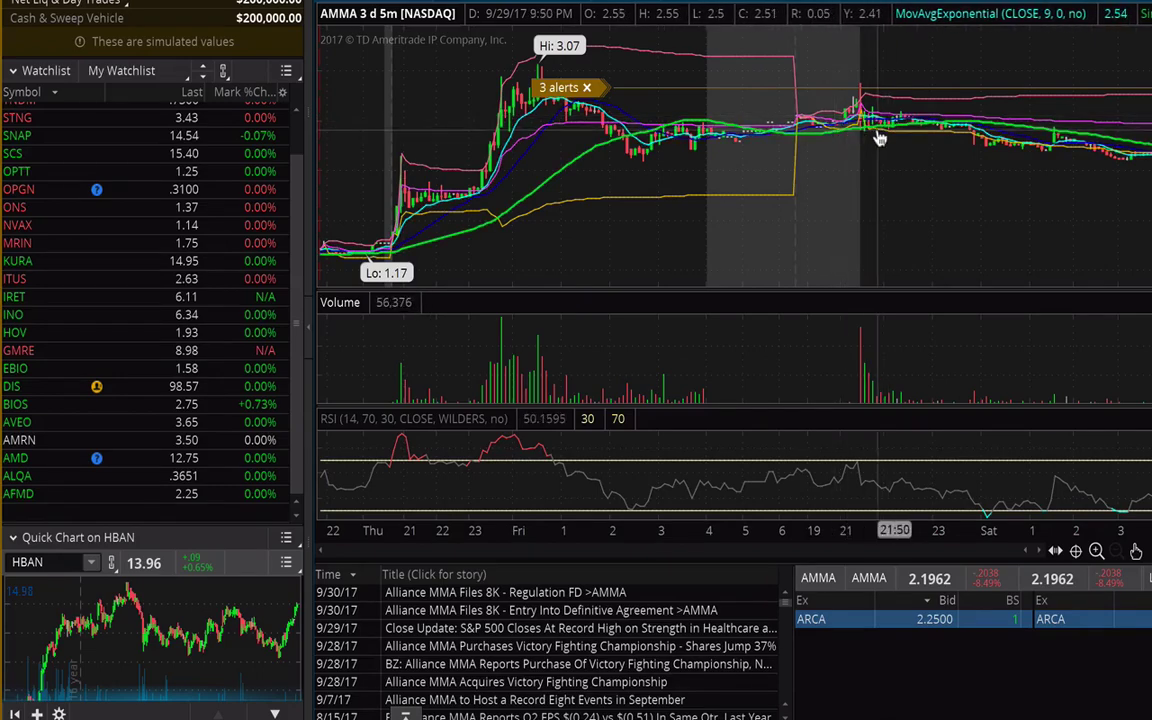
pyautogui.scroll(5, 773, 138)
pyautogui.scroll(10, 790, 137)
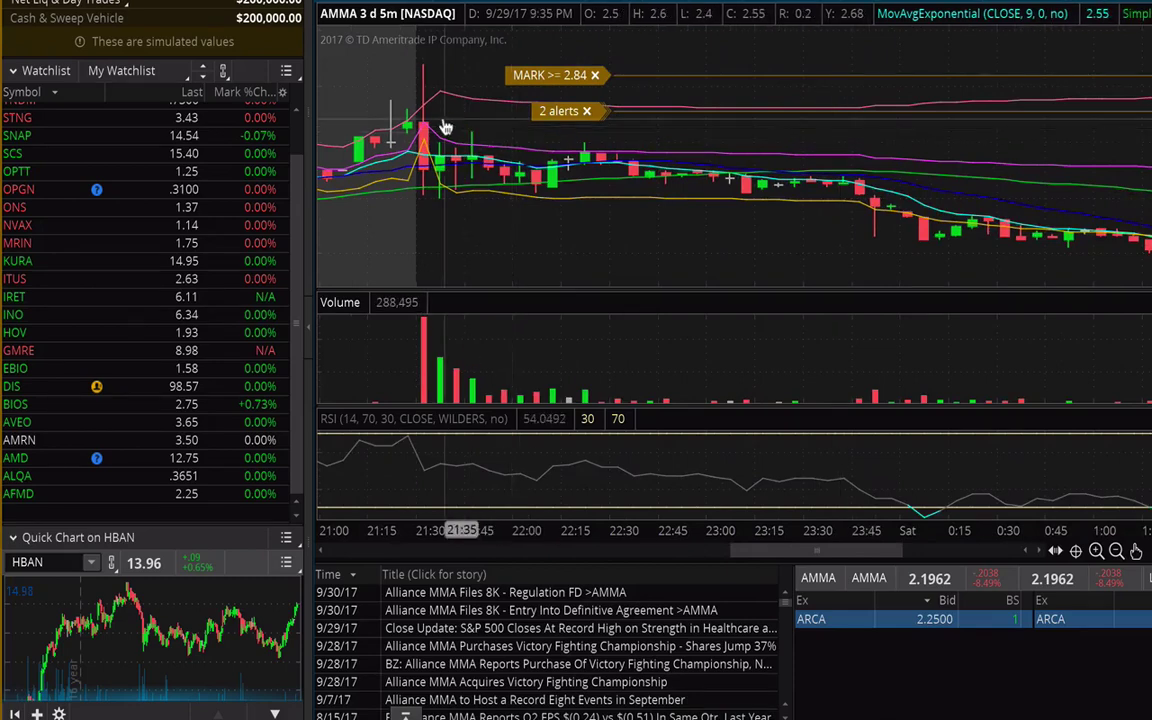
# Step: Examine AMMA's after-hours and premarket price action leading up to the September 29 opening spike
pyautogui.scroll(8, 420, 120)
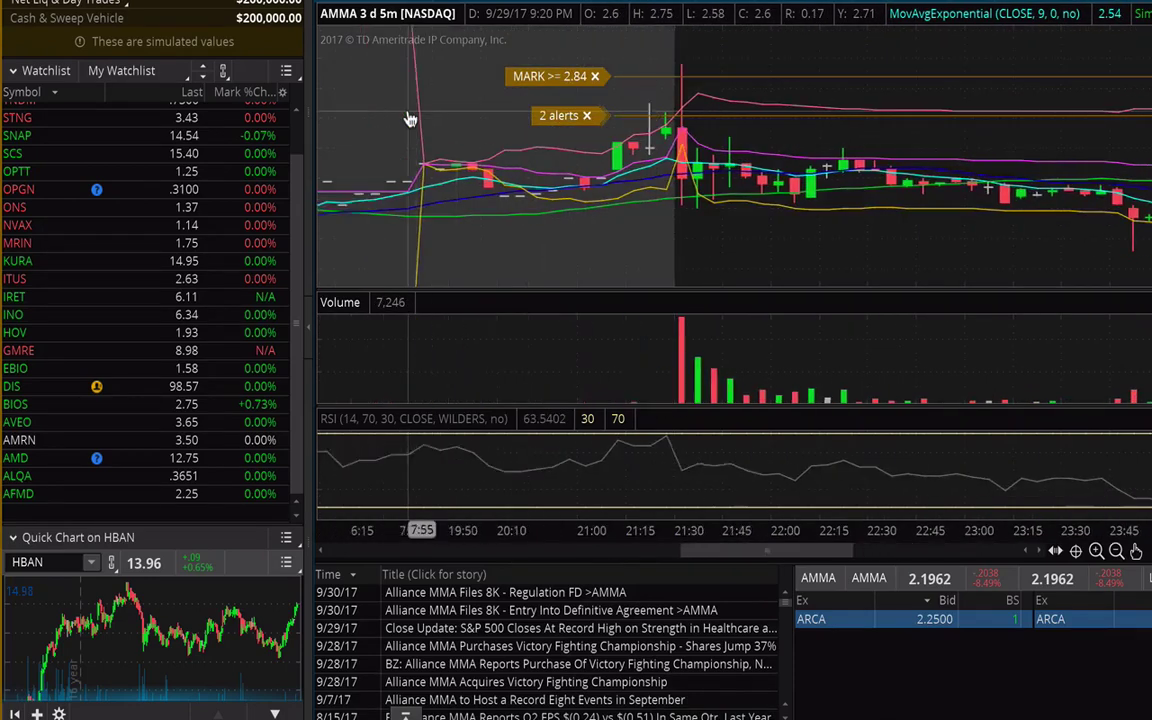
pyautogui.scroll(-3, 562, 194)
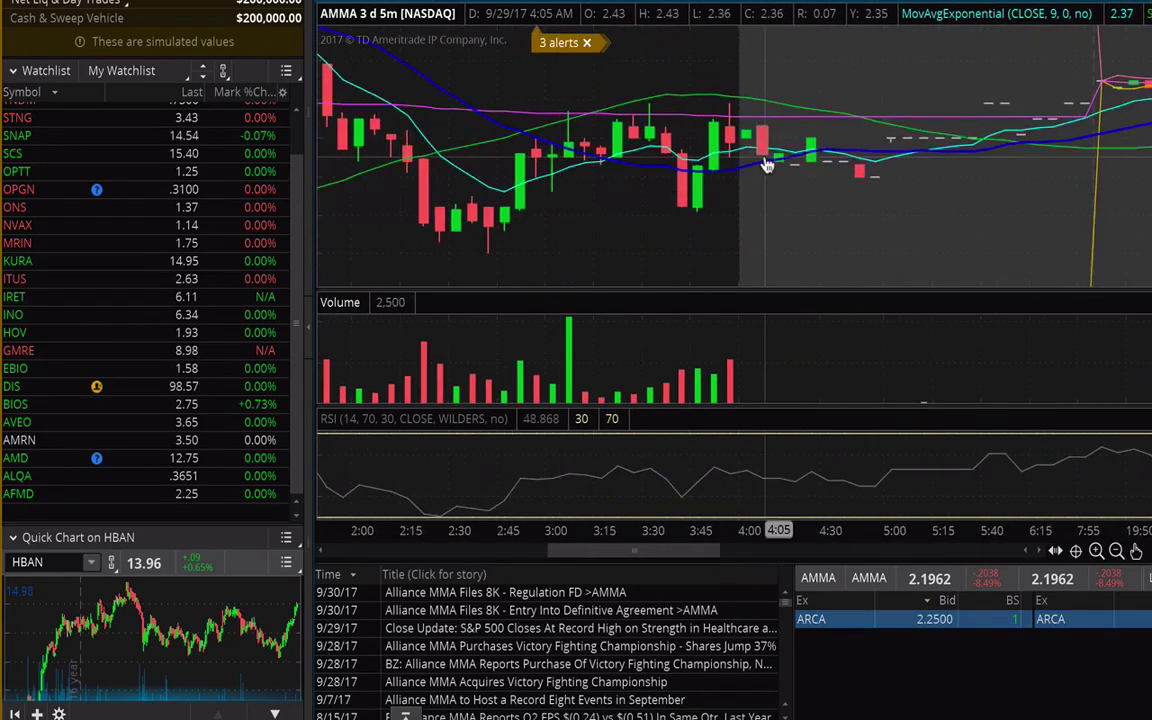
pyautogui.scroll(3, 766, 165)
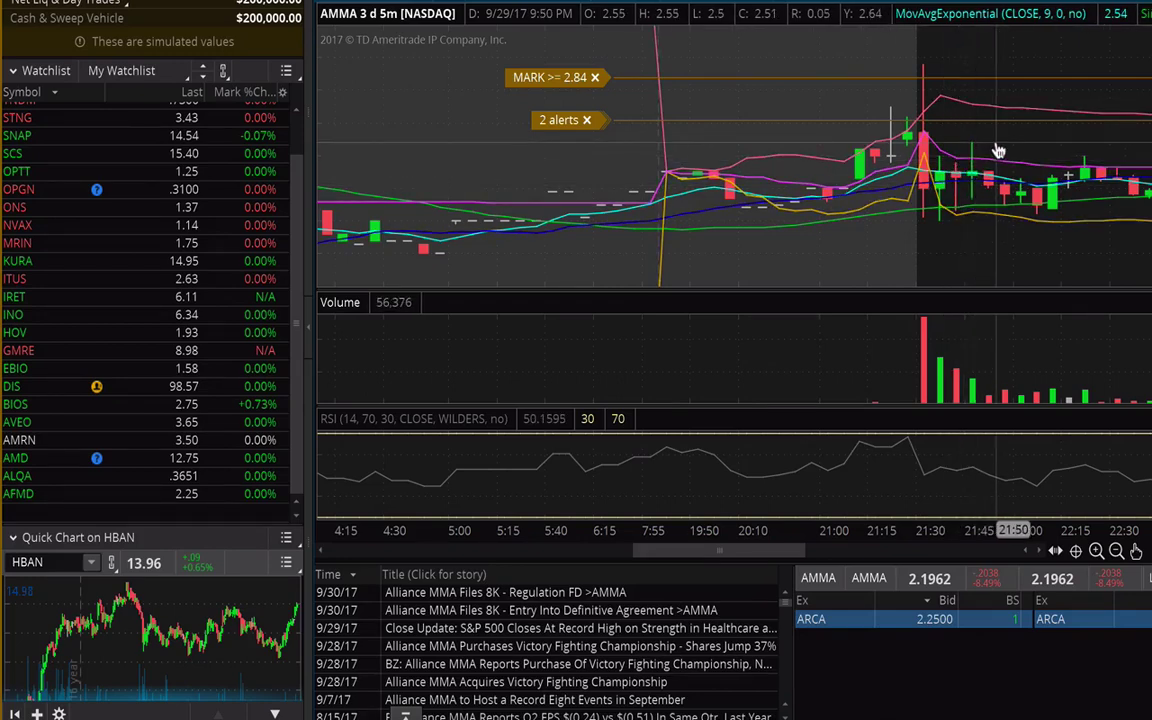
# Step: Follow AMMA's fade from the September 29 open to the session close and return to the premarket area
pyautogui.scroll(-10, 997, 151)
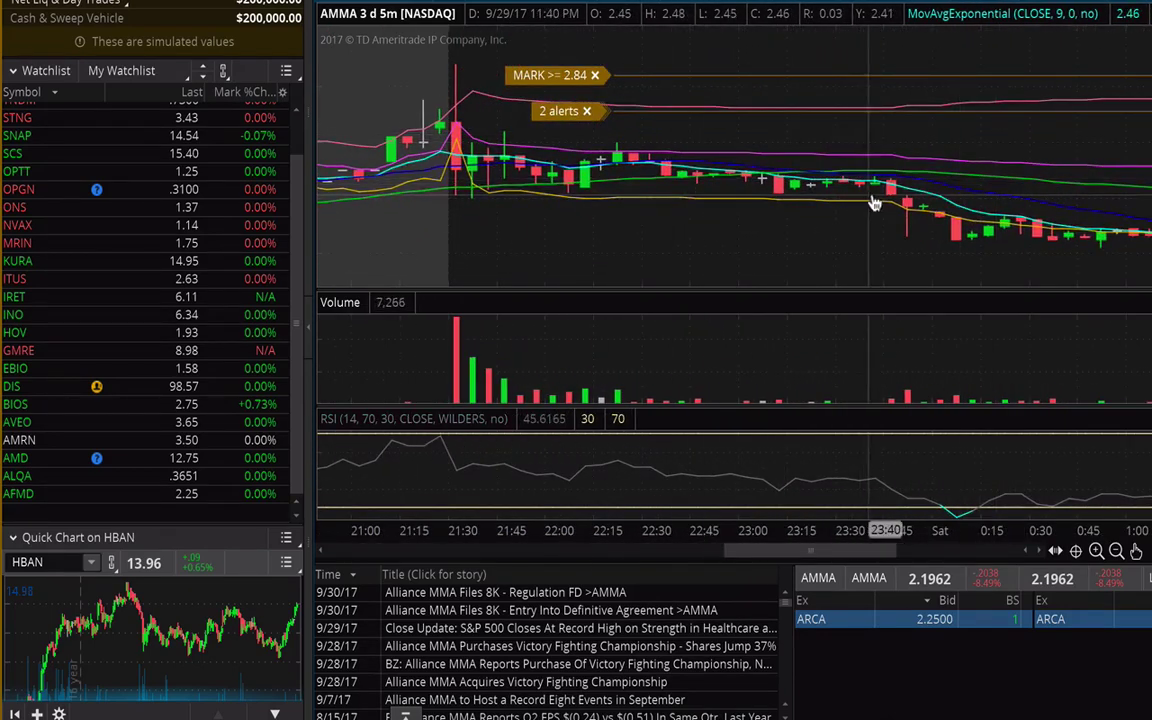
pyautogui.scroll(-5, 1041, 224)
pyautogui.scroll(-5, 1041, 224)
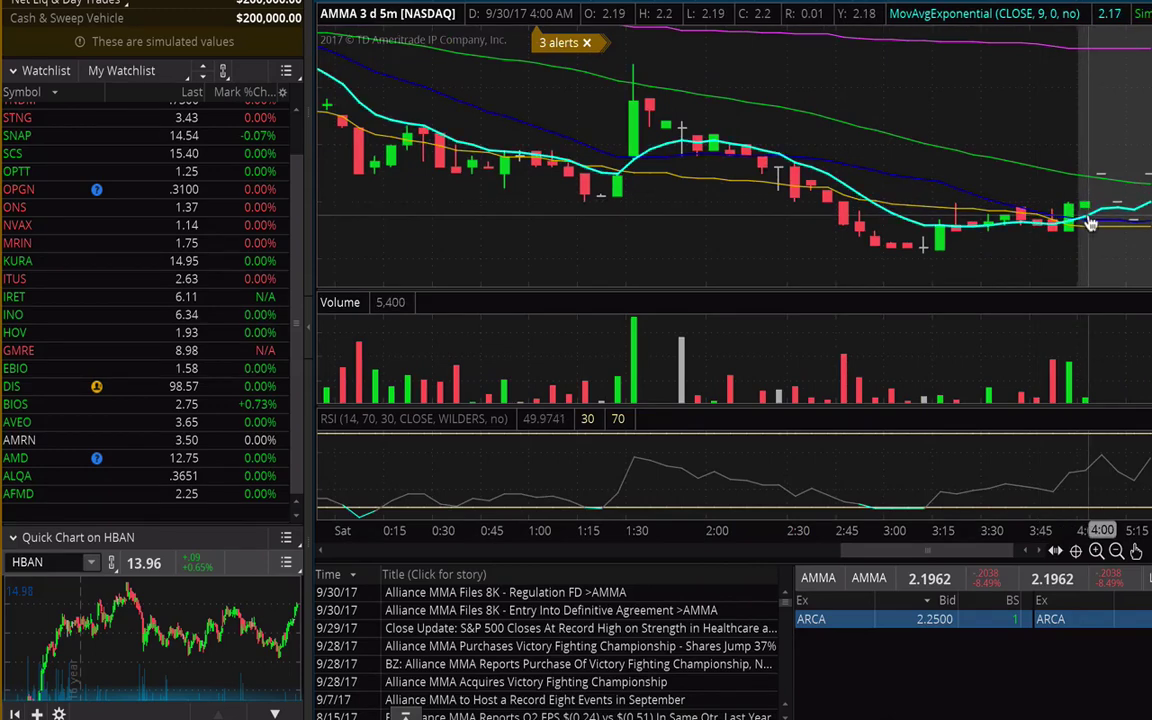
pyautogui.scroll(5, 1091, 224)
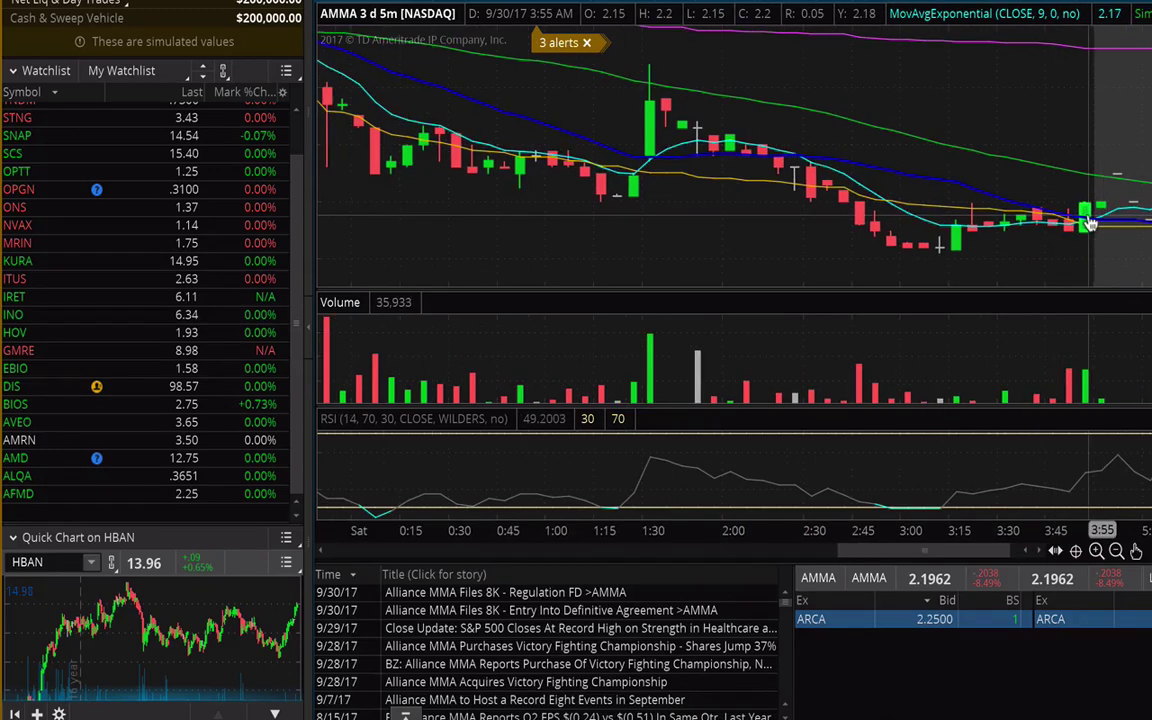
pyautogui.scroll(1, 1091, 224)
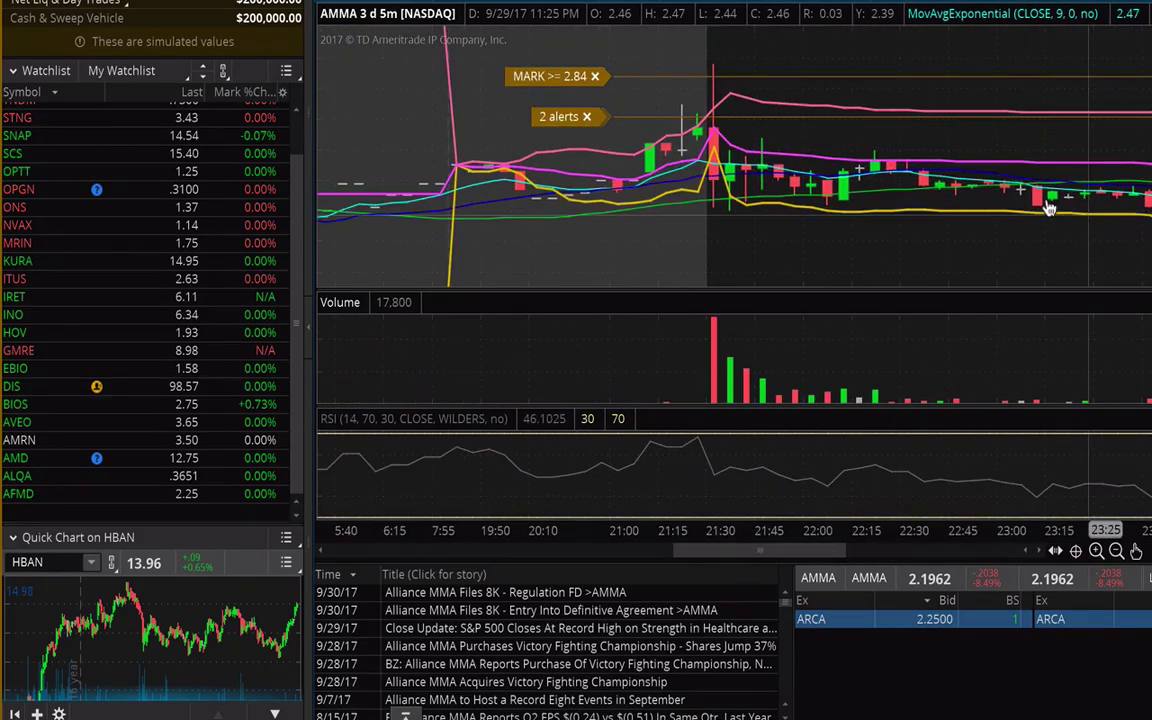
pyautogui.scroll(-8, 679, 148)
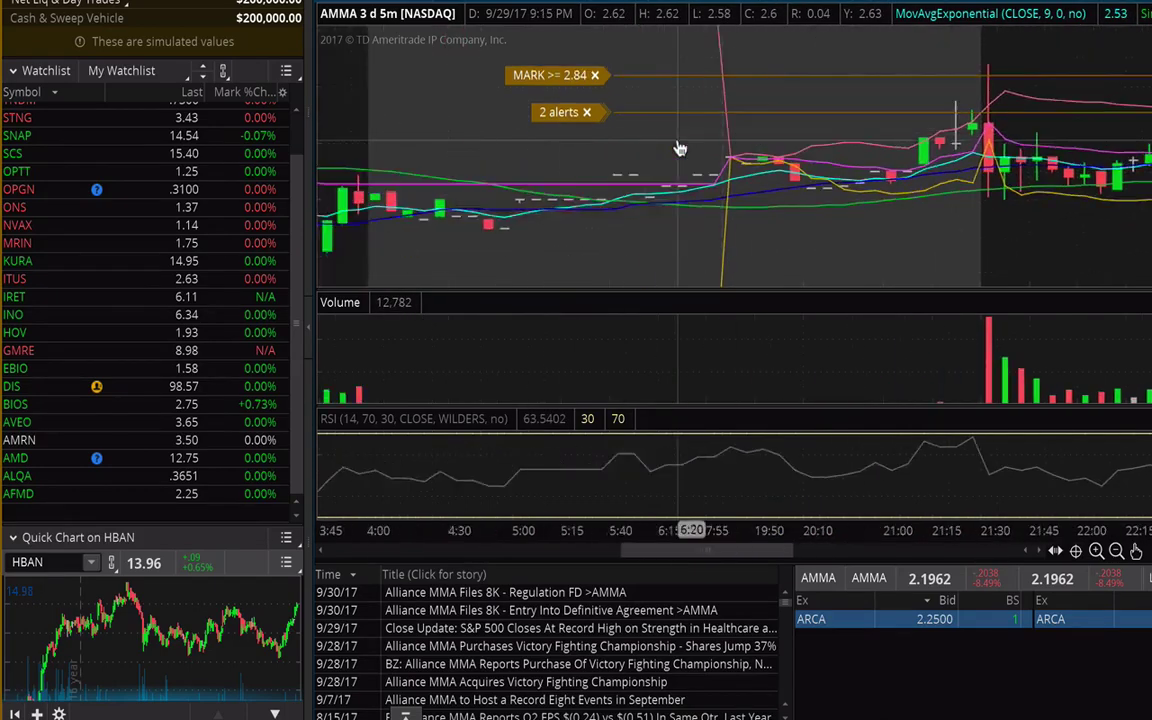
# Step: Go back to September 28 on the AMMA chart and trace the run-up from the open to the session high
pyautogui.scroll(5, 679, 148)
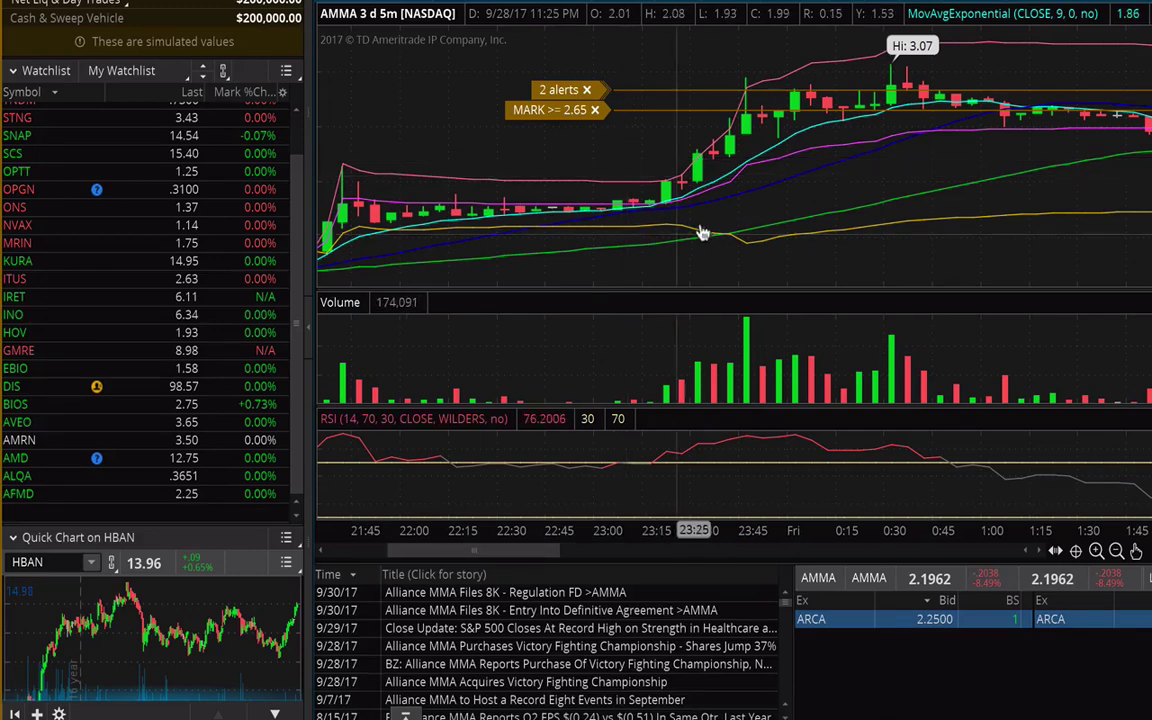
pyautogui.scroll(6, 807, 106)
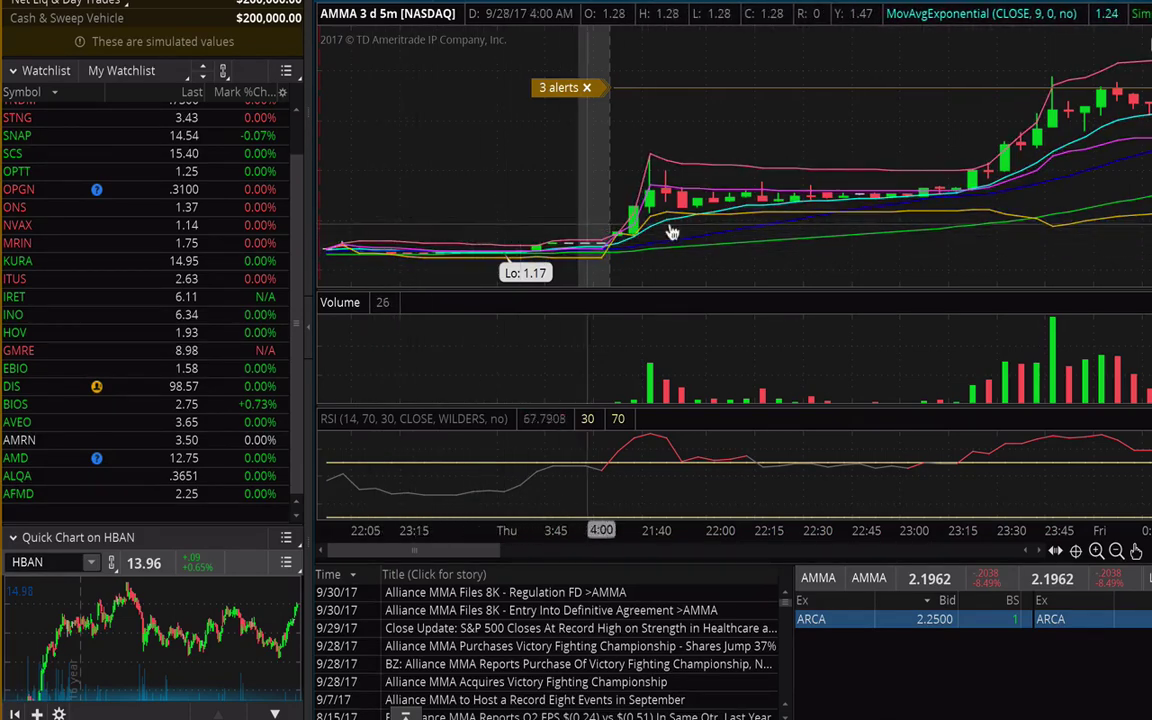
pyautogui.scroll(-3, 735, 208)
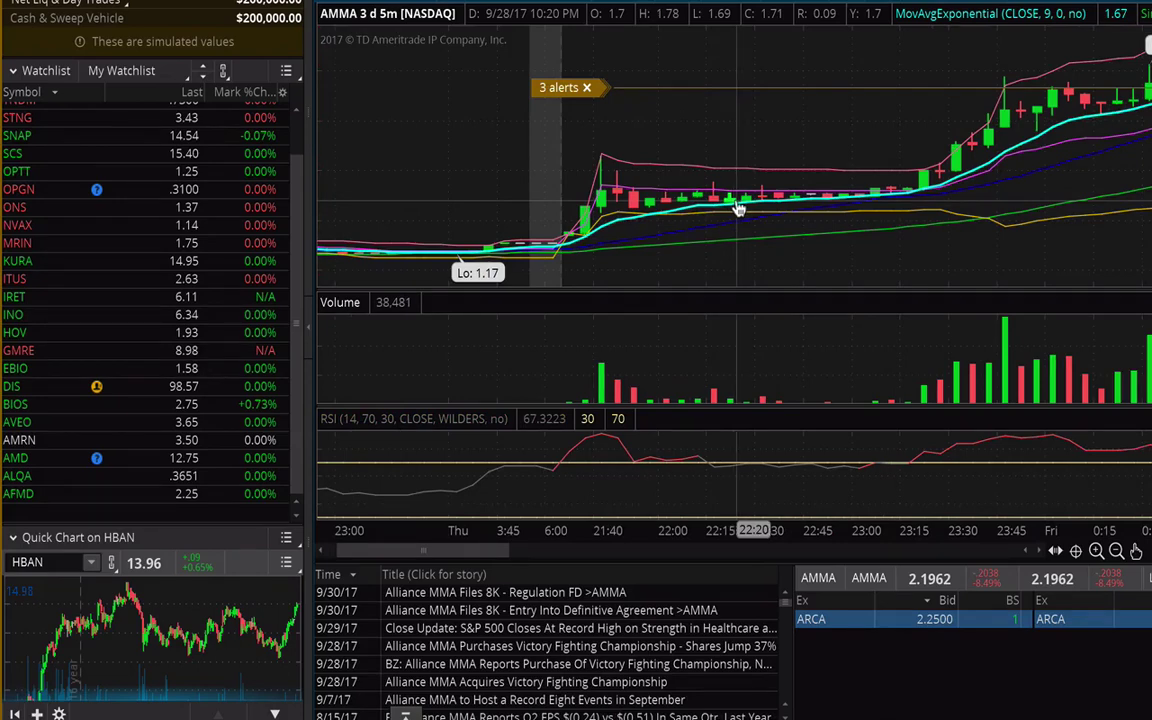
pyautogui.scroll(-15, 737, 208)
pyautogui.scroll(-10, 737, 208)
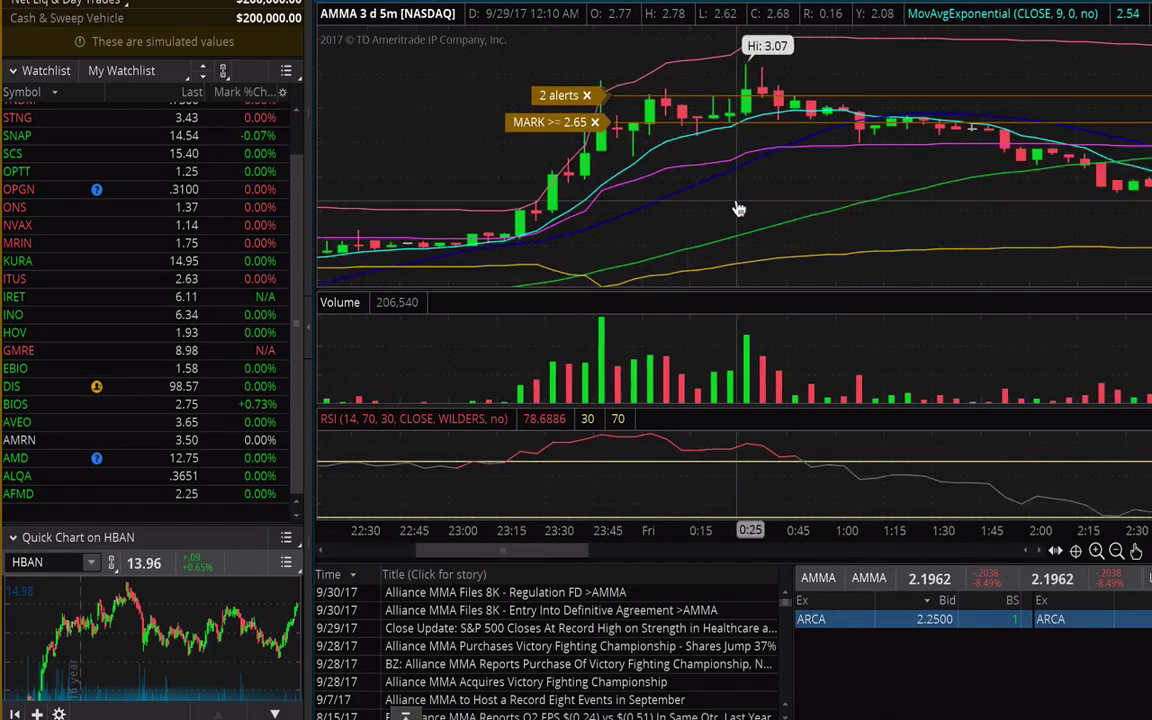
# Step: Trace AMMA's pullback from the session high toward the close of the September 28 session
pyautogui.scroll(-9, 737, 208)
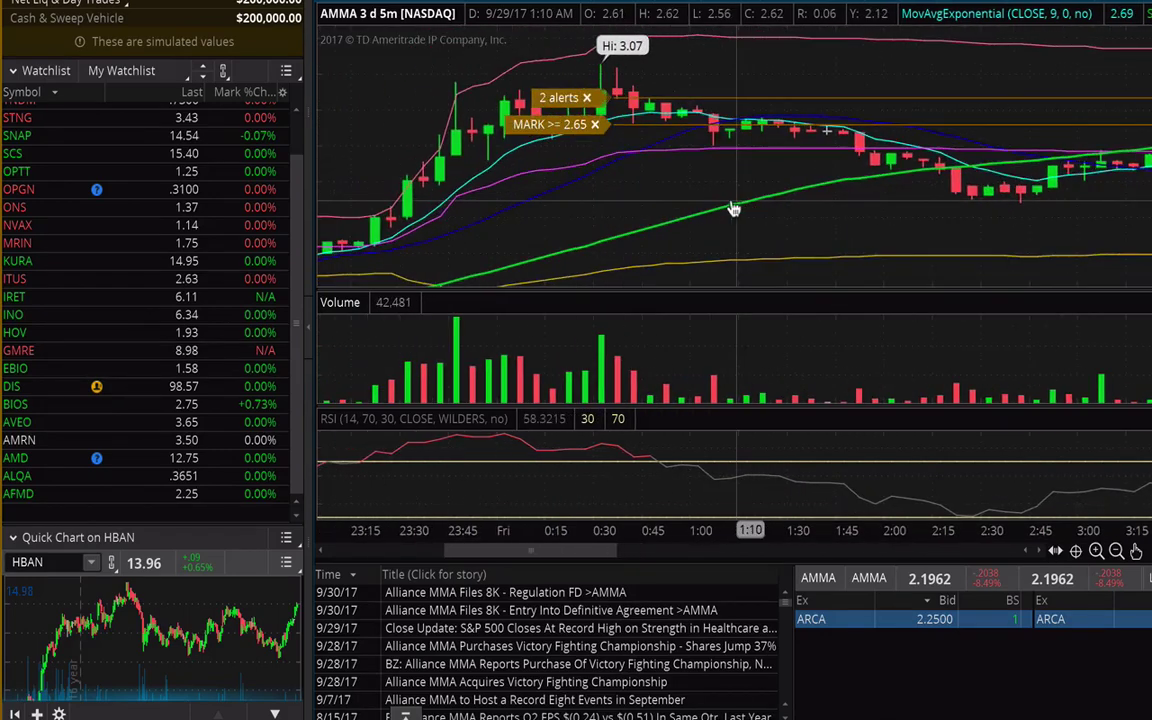
pyautogui.scroll(-5, 734, 208)
pyautogui.scroll(-4, 969, 129)
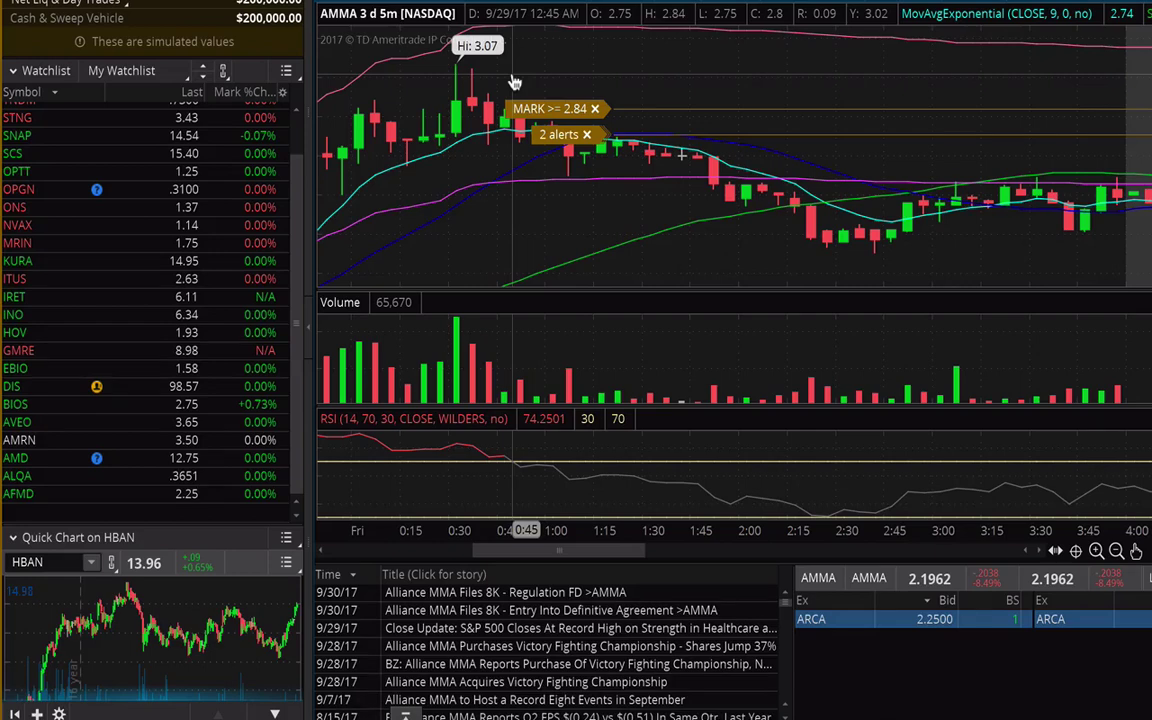
# Step: Re-examine the candles around AMMA's 3-day high and the breakout that led up to it
pyautogui.scroll(-3, 513, 82)
pyautogui.scroll(4, 513, 82)
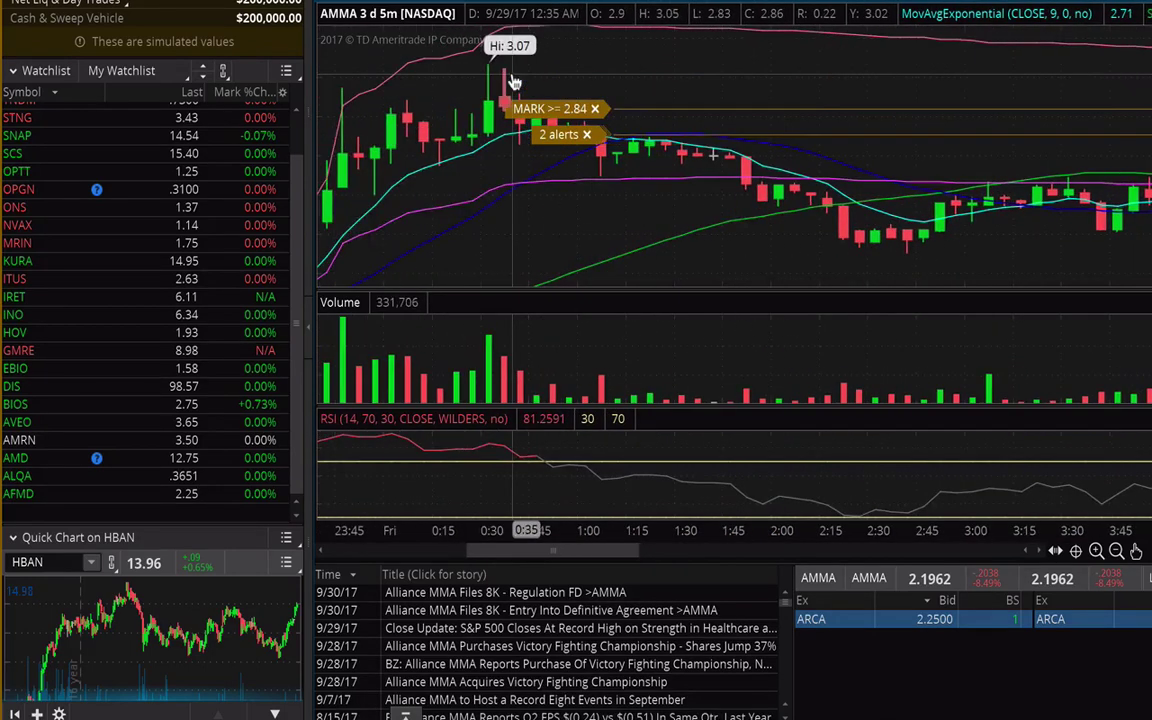
pyautogui.scroll(5, 510, 80)
pyautogui.scroll(-4, 490, 88)
pyautogui.scroll(2, 470, 95)
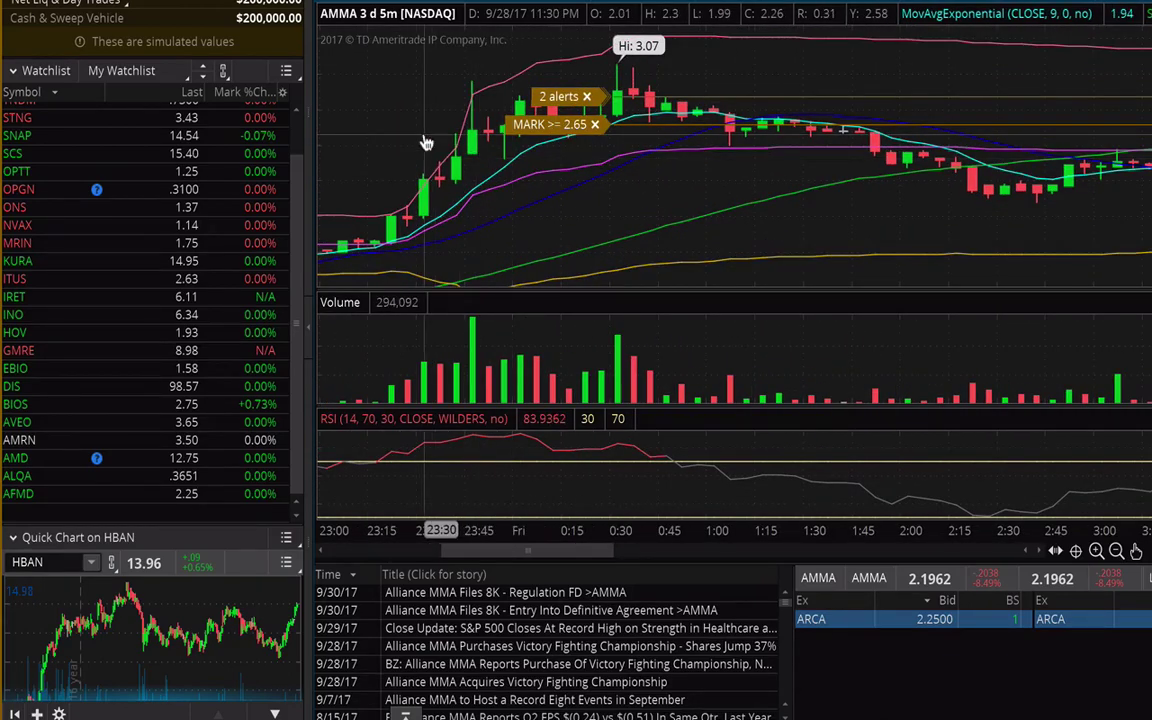
# Step: Compare AMMA's price action after the September 29 open with the decline through the end of that session
pyautogui.scroll(-6, 426, 143)
pyautogui.moveTo(424, 143); pyautogui.dragTo(668, 177)
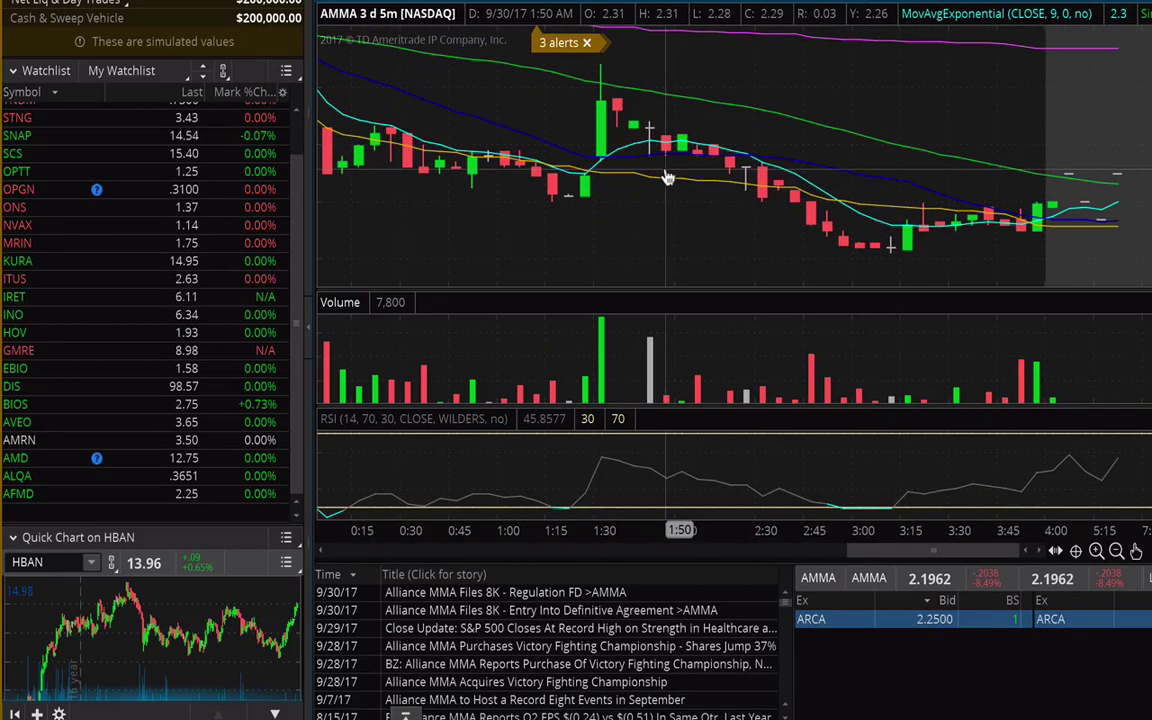
pyautogui.scroll(10, 668, 177)
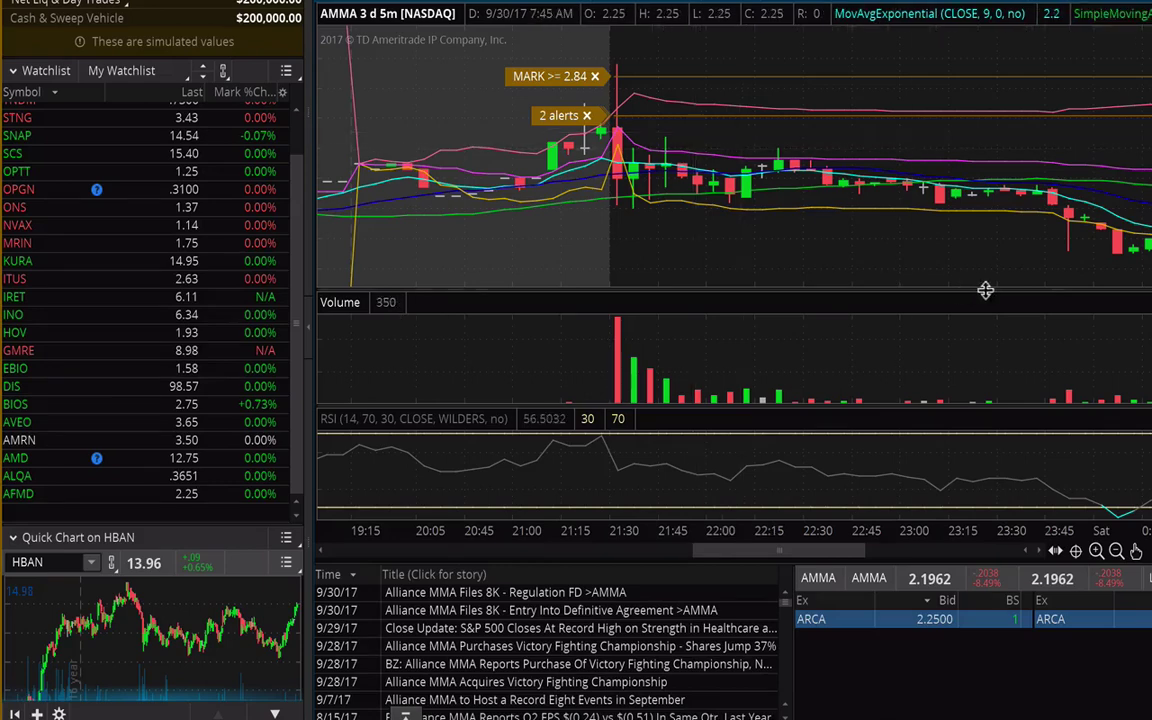
pyautogui.scroll(-5, 1100, 242)
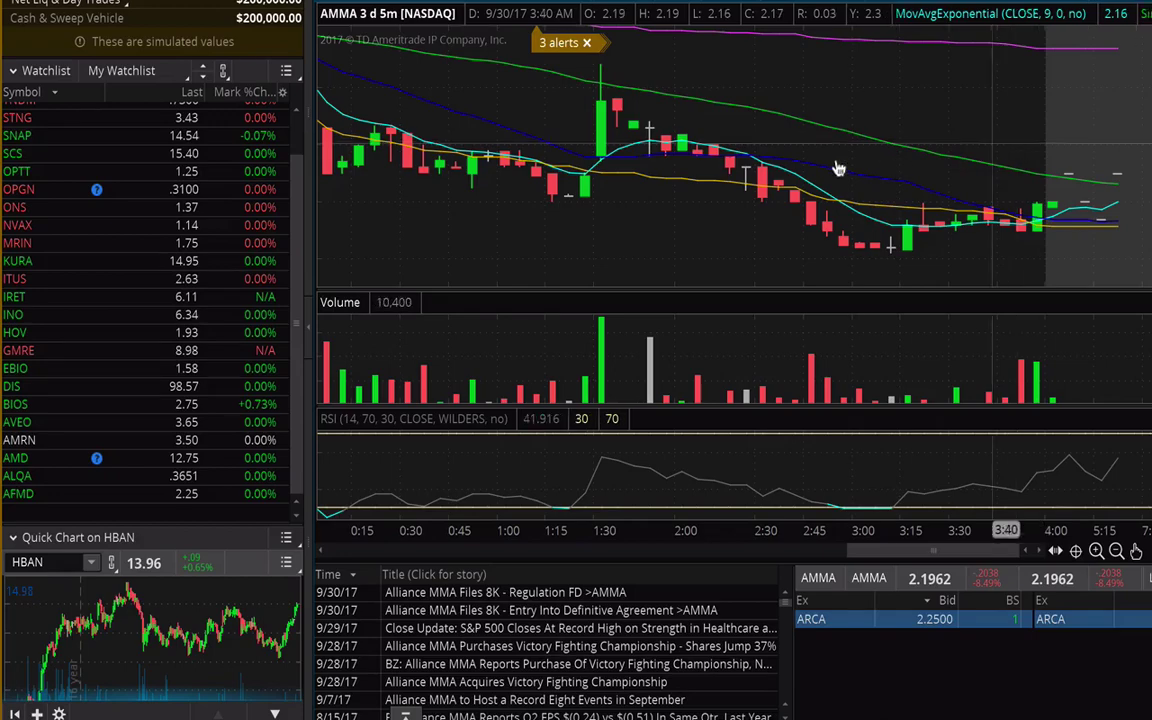
pyautogui.scroll(5, 900, 160)
pyautogui.scroll(-5, 800, 168)
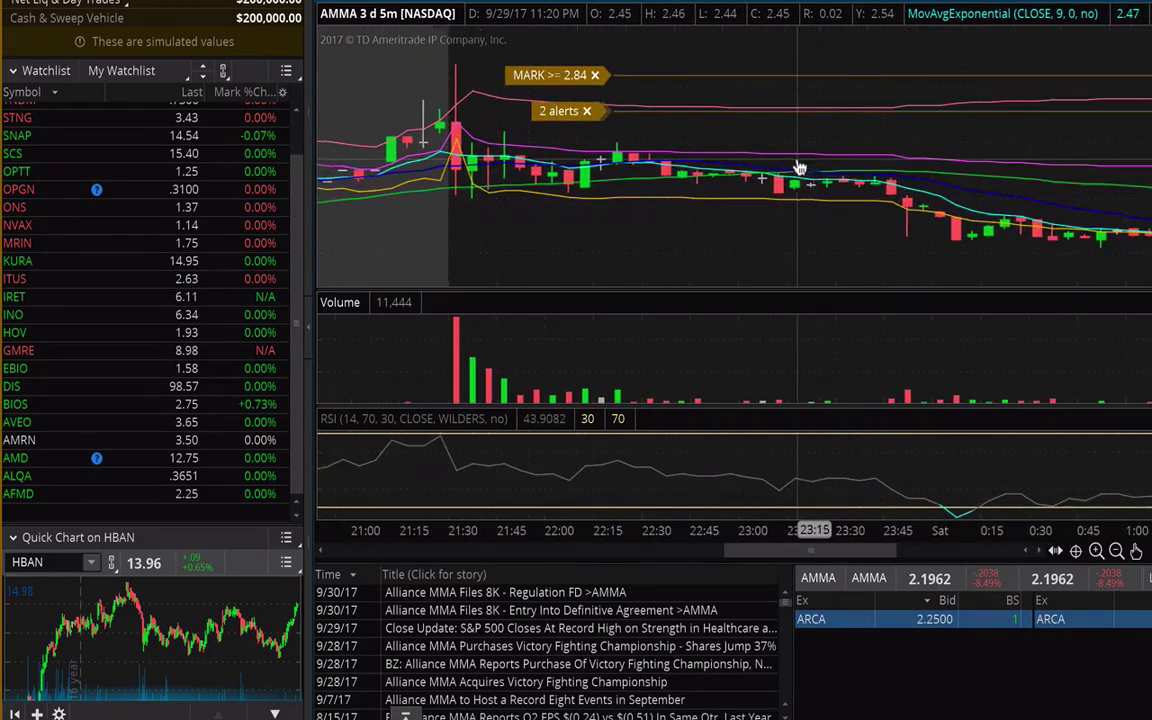
pyautogui.scroll(-8, 800, 168)
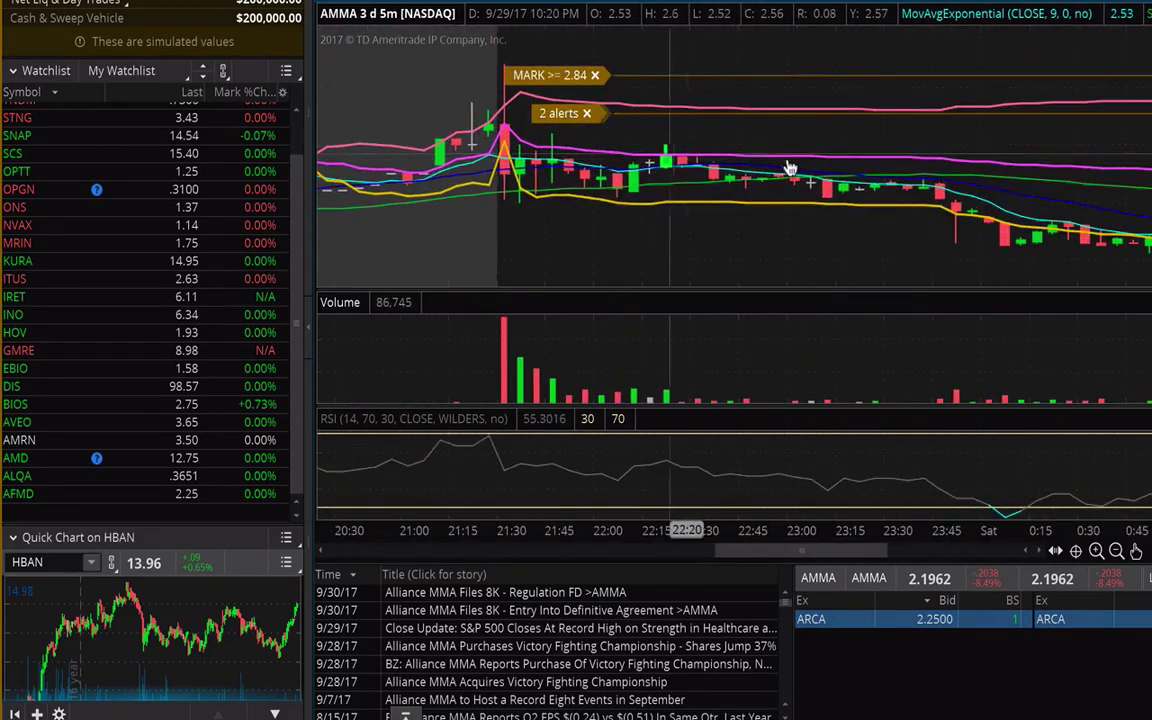
pyautogui.scroll(8, 811, 152)
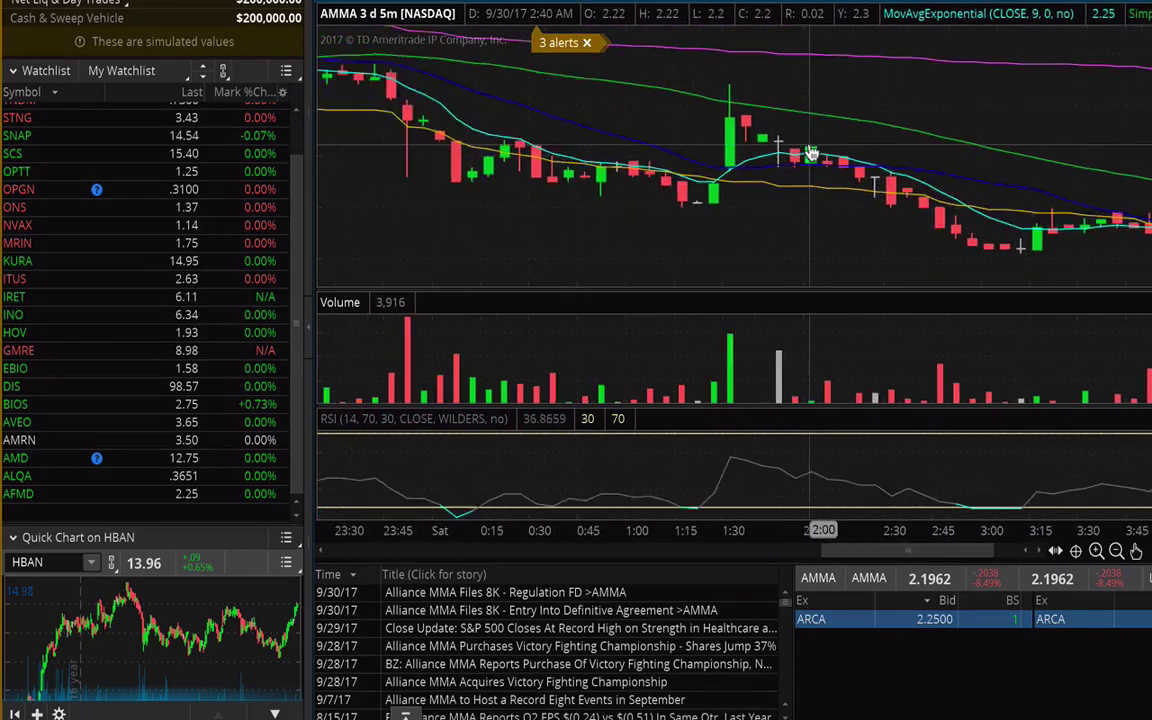
# Step: Browse AMMA's news headlines around the Victory Fighting Championship purchase and examine the low following the 3-day high
pyautogui.scroll(3, 811, 152)
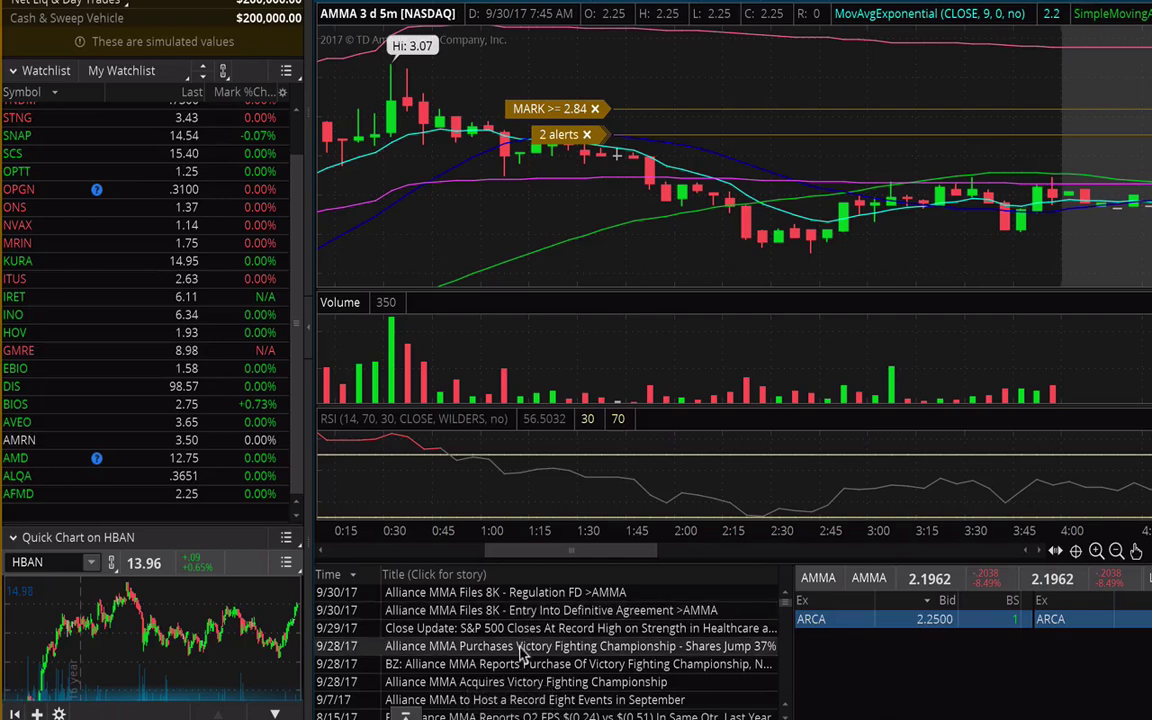
pyautogui.scroll(-1, 476, 636)
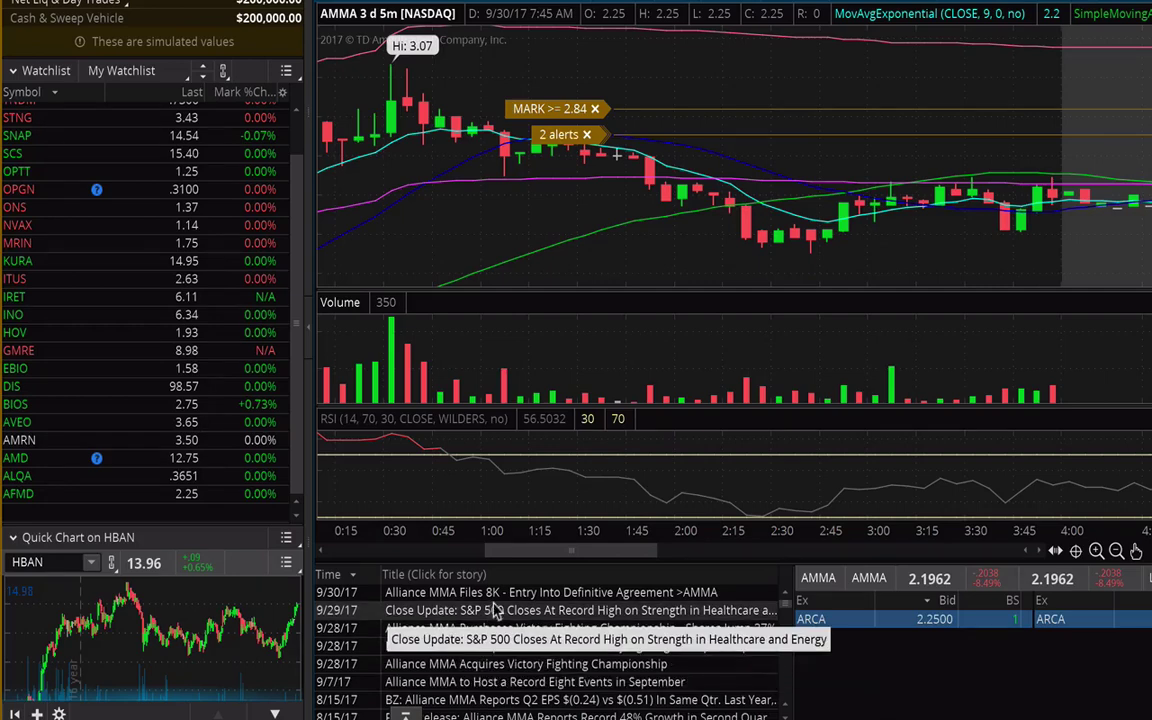
pyautogui.scroll(-4, 681, 230)
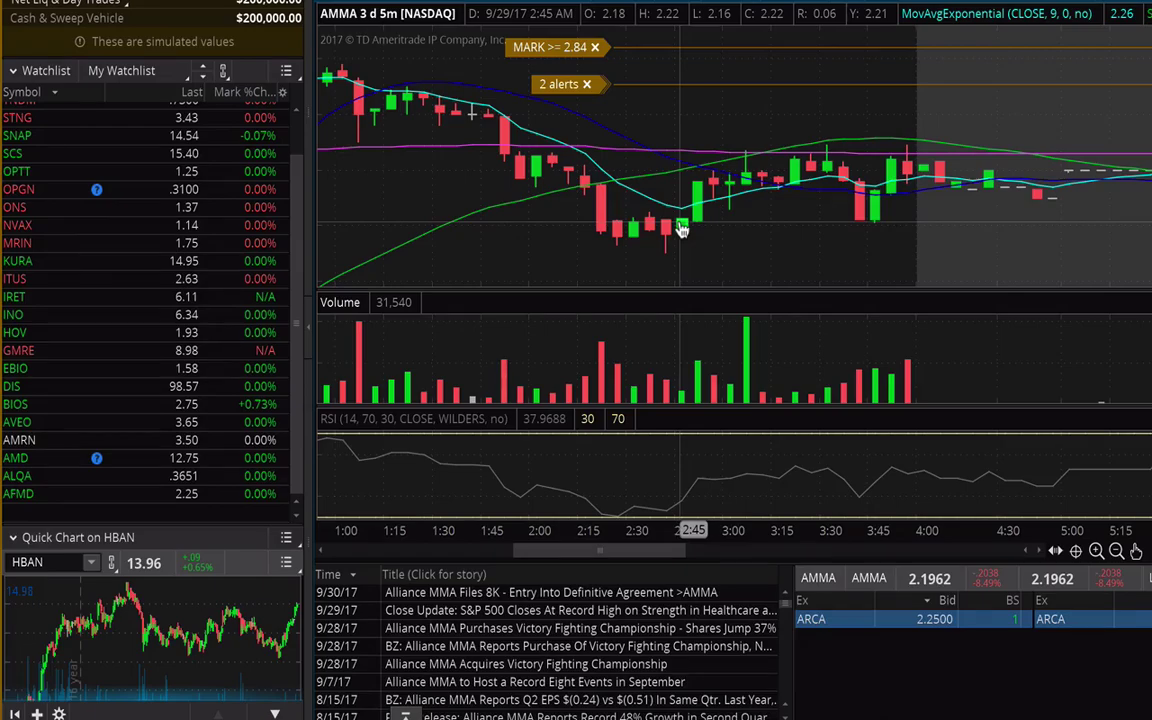
# Step: Select the SRAX ticker in the Weekly Recap spreadsheet and load its 3-day, 5-minute chart in the trading platform
pyautogui.hotkey('alt', 'Tab')
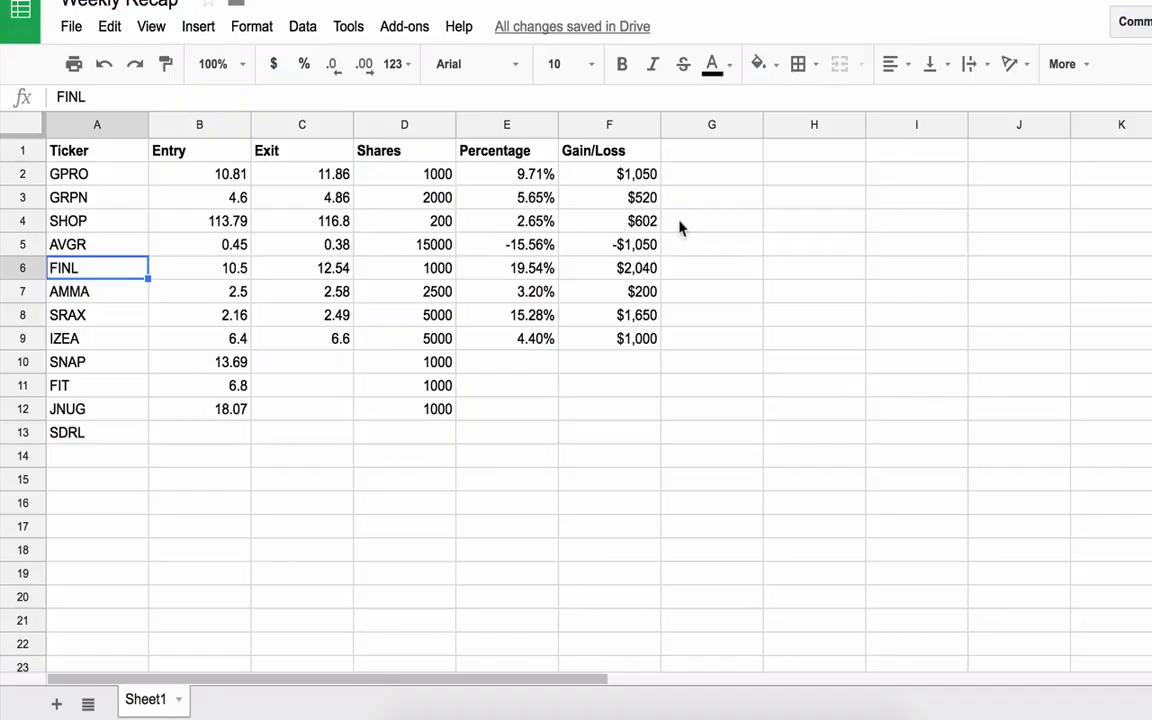
pyautogui.click(98, 320)
pyautogui.hotkey('alt', 'Tab')
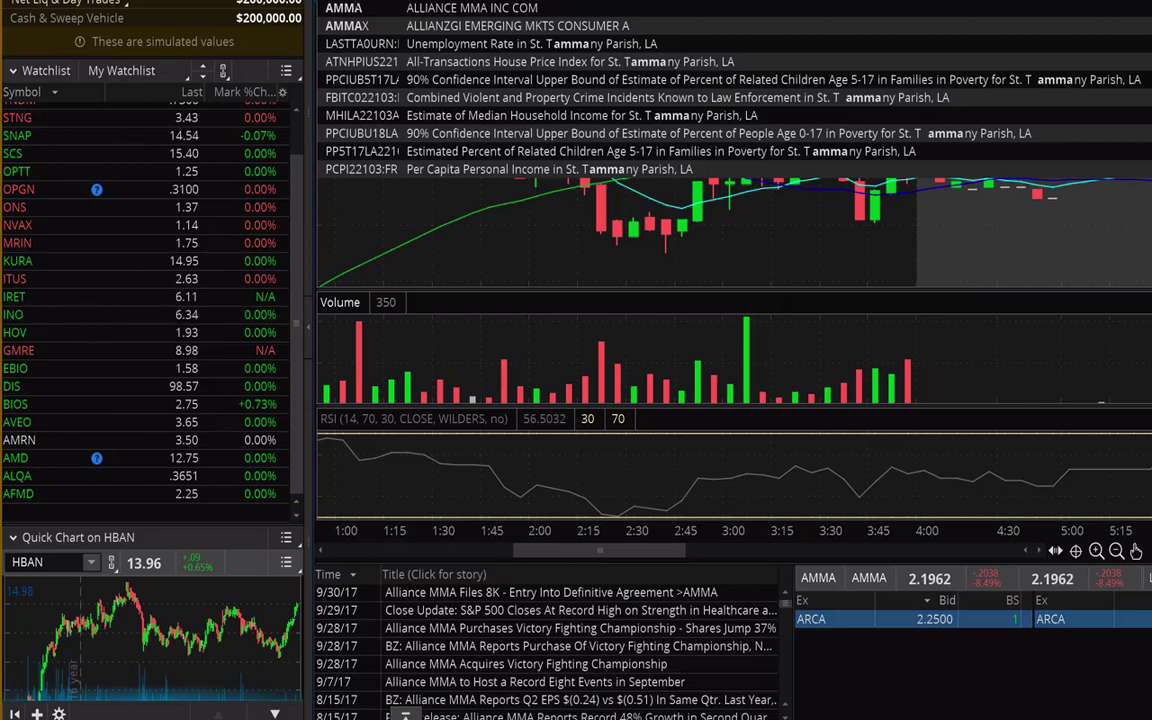
pyautogui.write('SRAX')
pyautogui.press('Return')
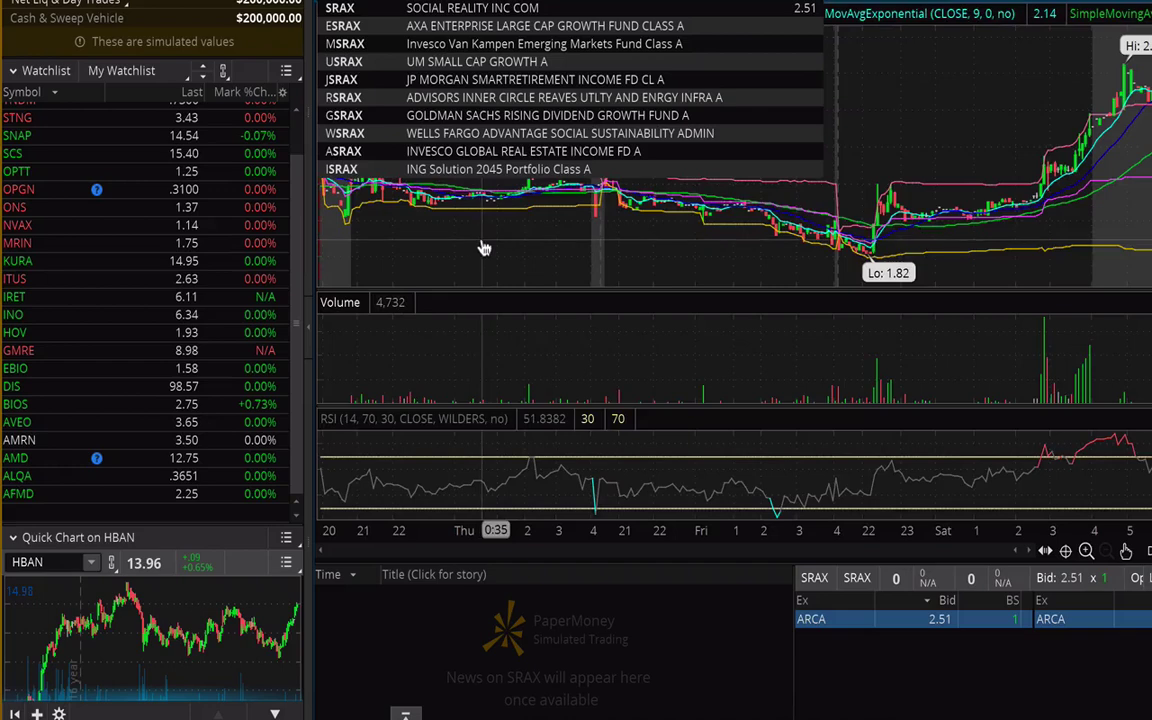
pyautogui.click(483, 248)
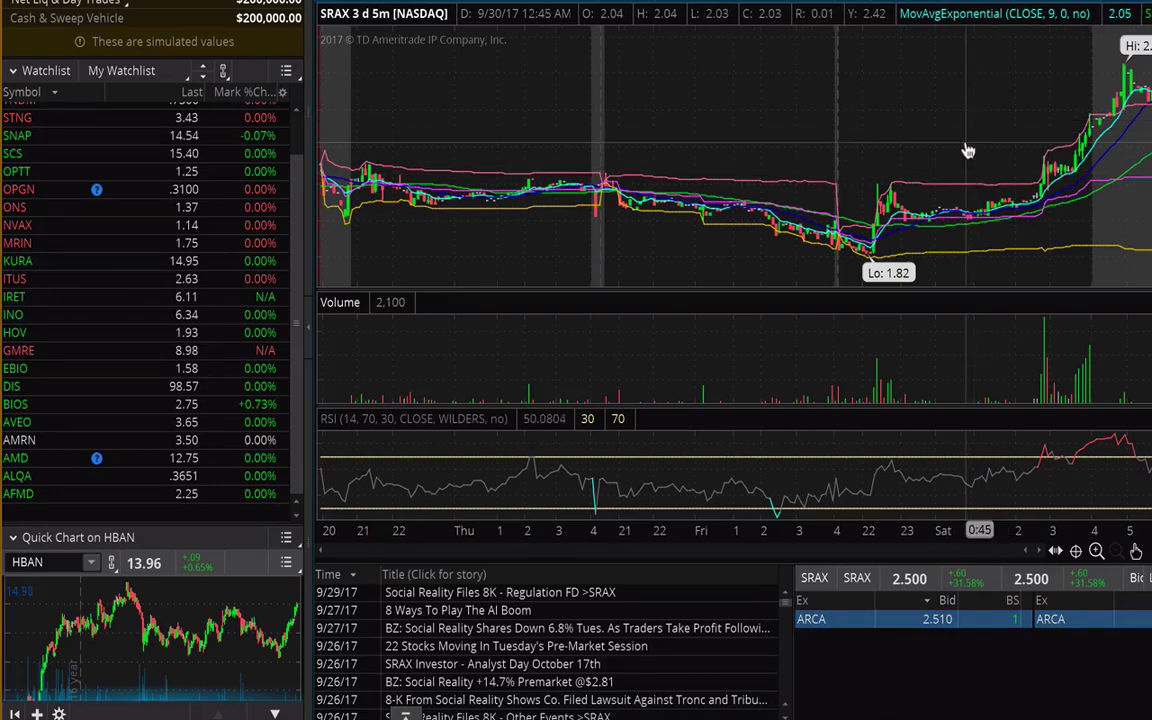
# Step: Examine SRAX's September 30 run-up to its 3-day high, then view the full 3-day chart again
pyautogui.scroll(5, 981, 163)
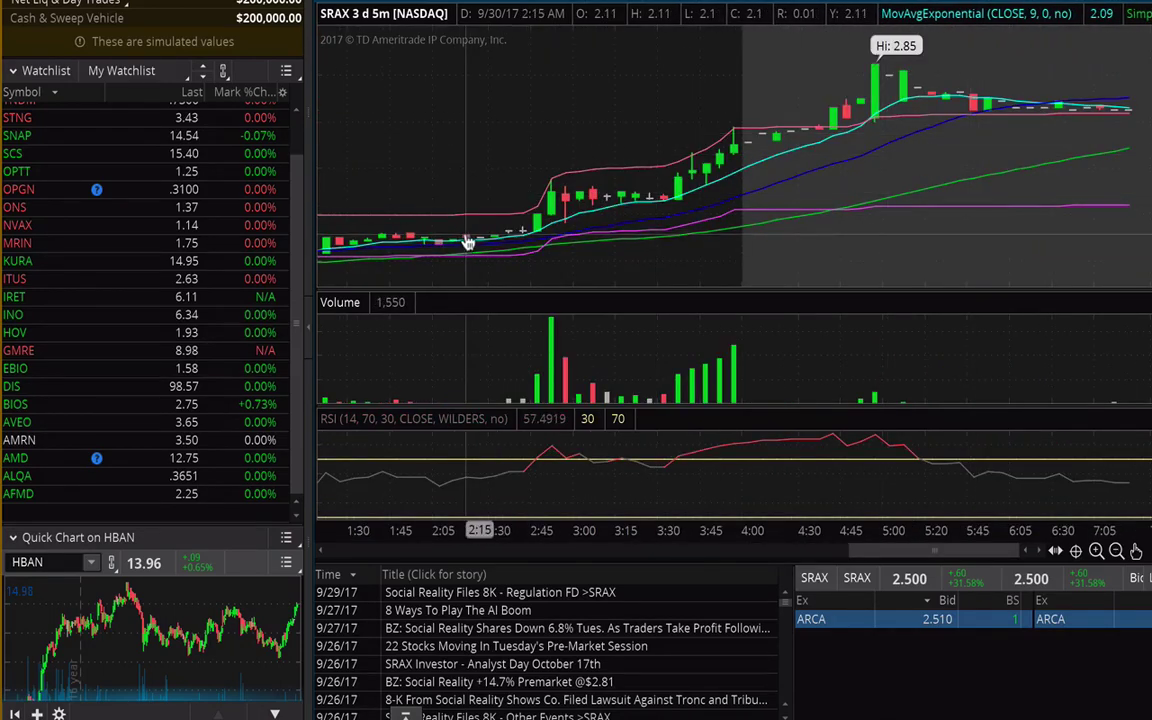
pyautogui.scroll(-5, 469, 230)
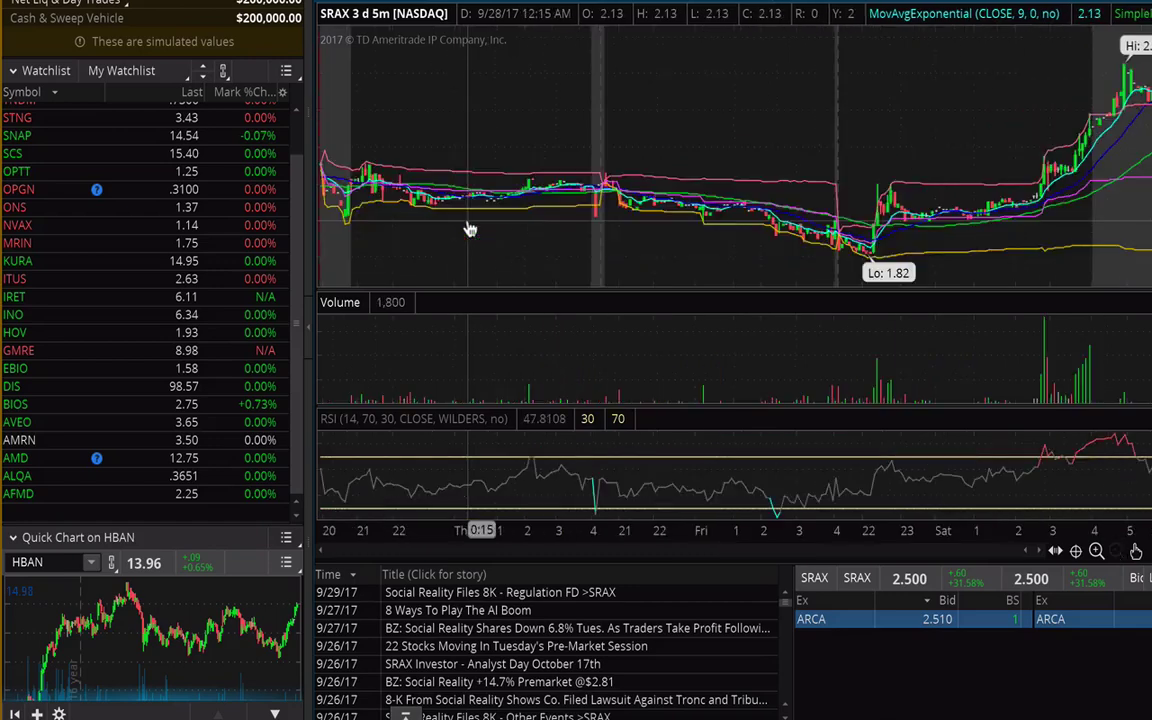
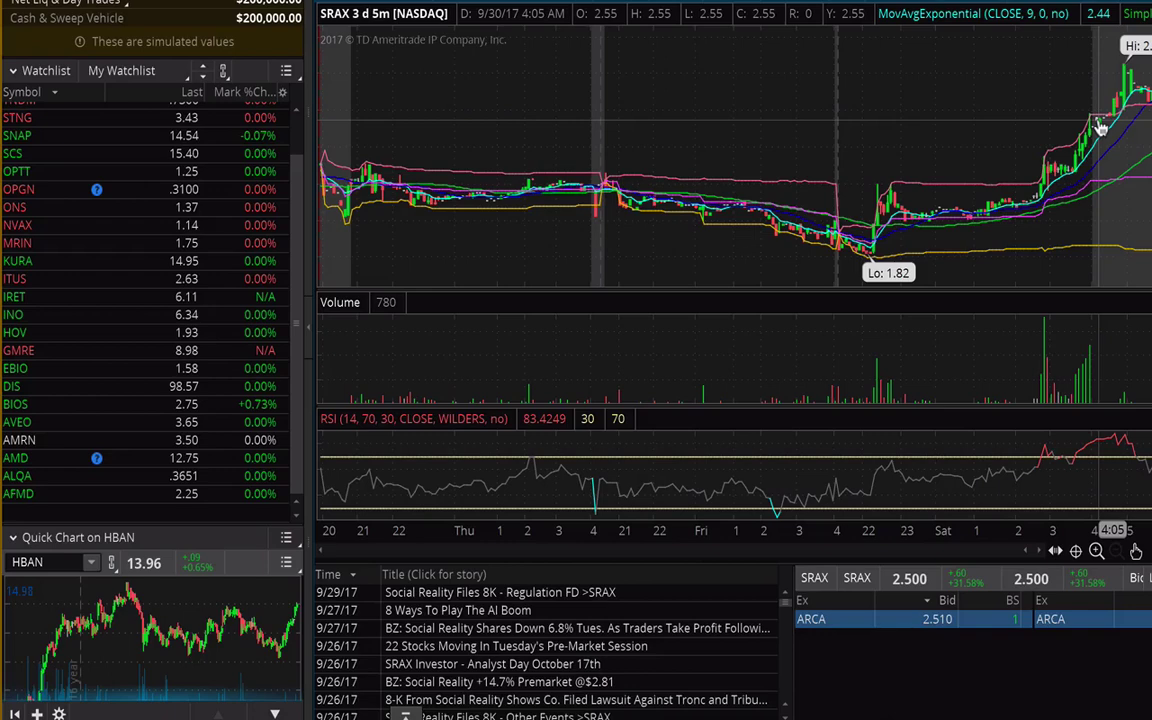
# Step: Check the Weekly Recap spreadsheet for the next ticker and load the IZEA chart in the trading platform
pyautogui.press('super+Tab')
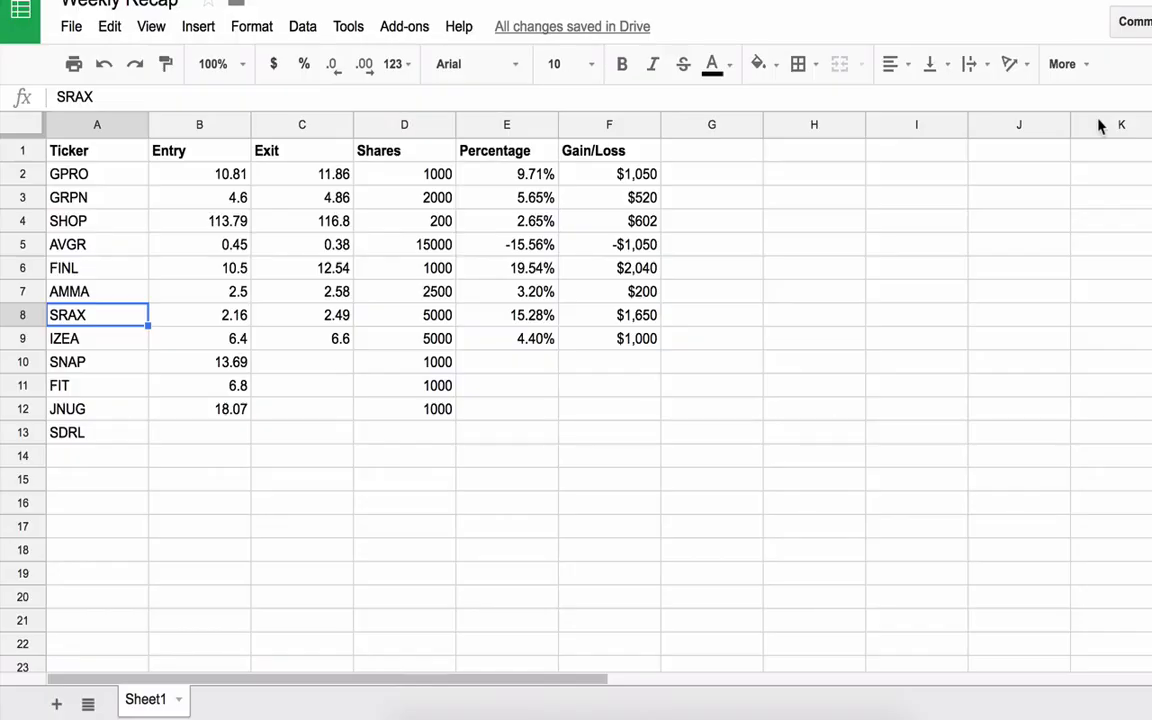
pyautogui.press('super+Tab')
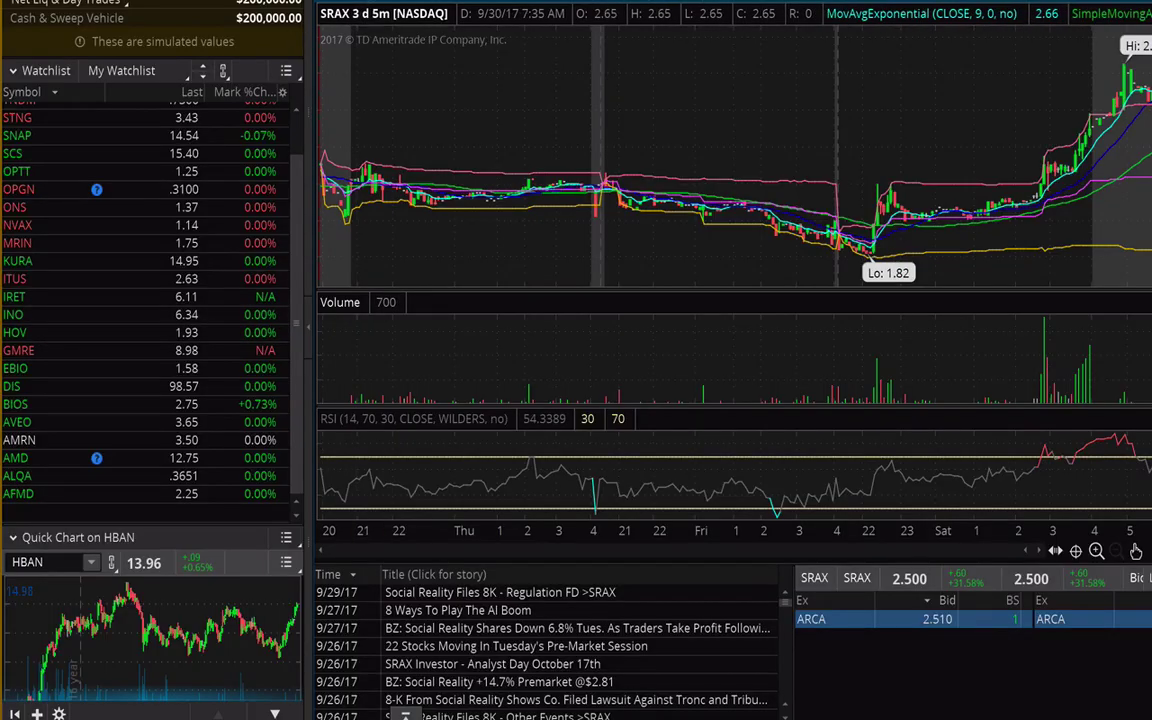
pyautogui.write('IZEA')
pyautogui.press('Return')
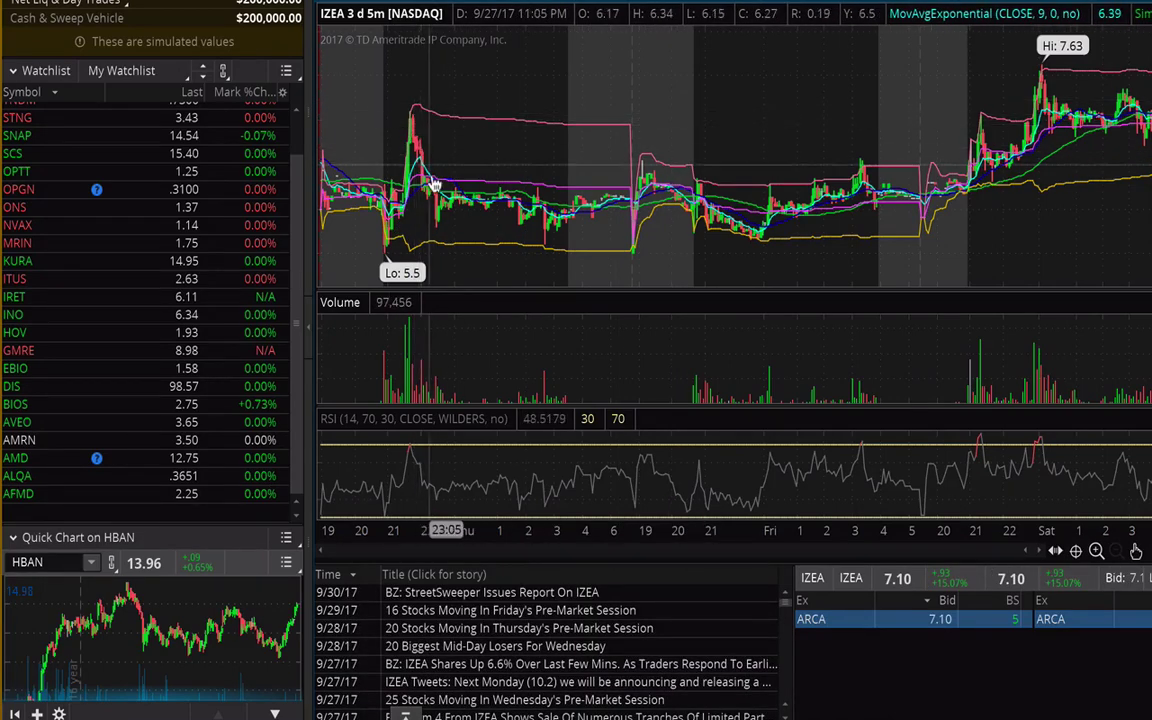
# Step: Examine IZEA's 5-minute candles around the September 27 low and the spike that follows it
pyautogui.scroll(2, 430, 176)
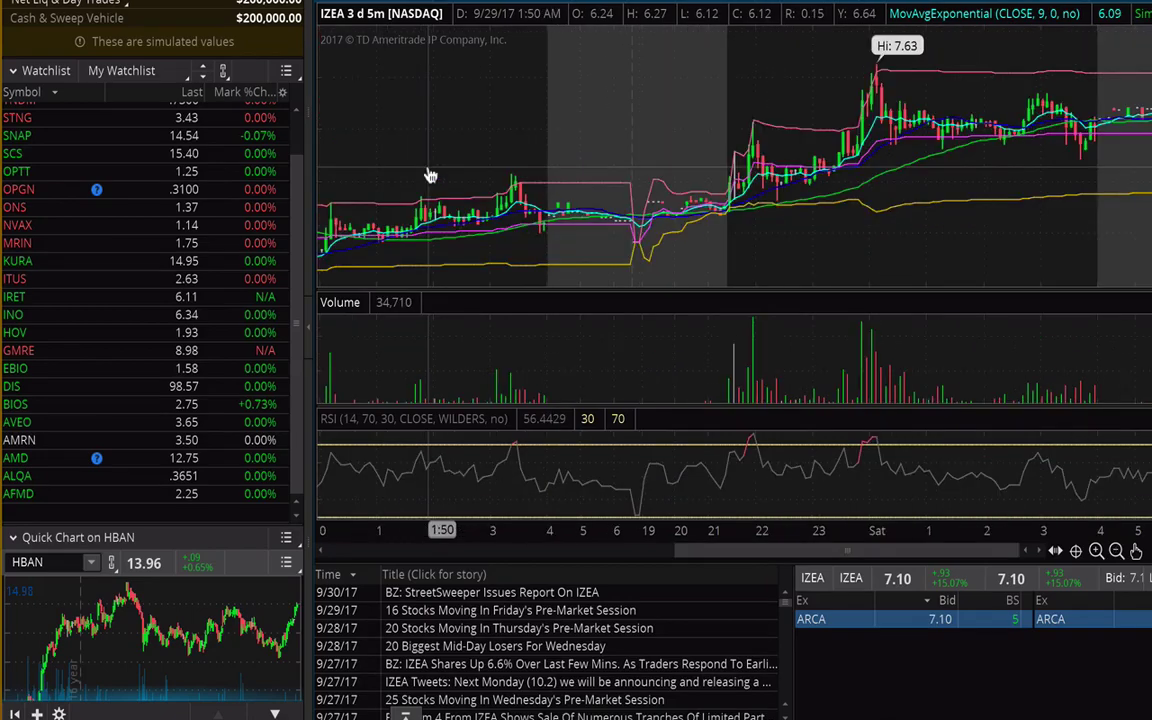
pyautogui.scroll(5, 430, 176)
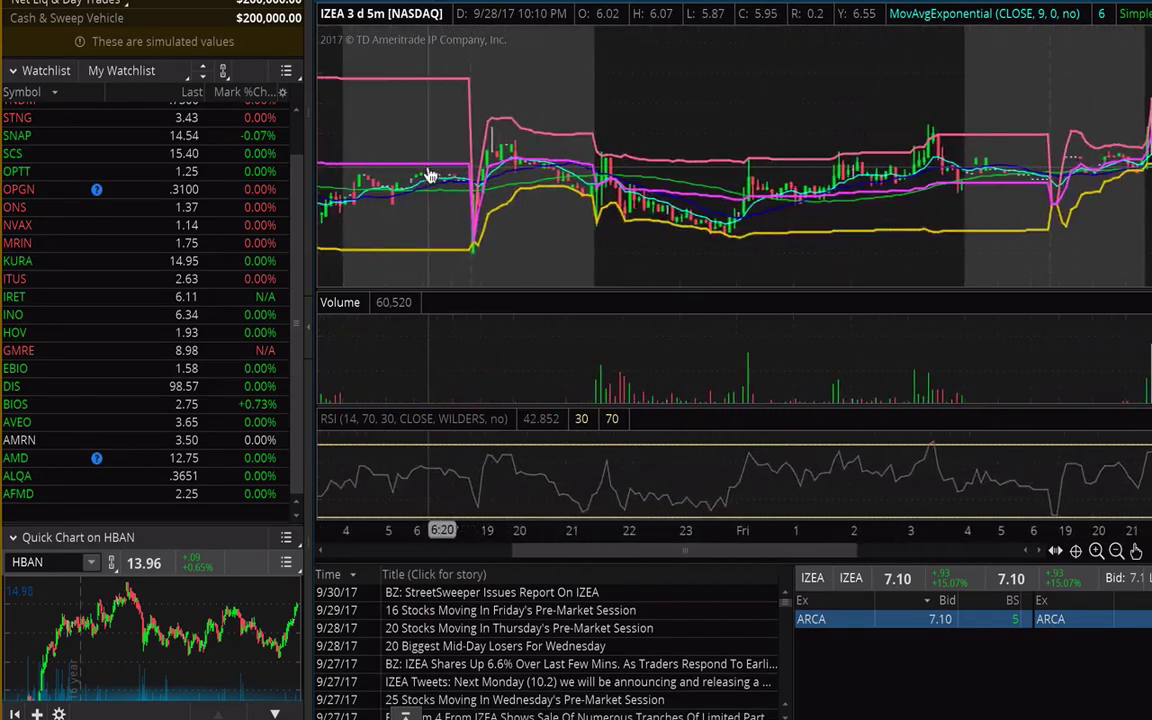
pyautogui.scroll(4, 430, 176)
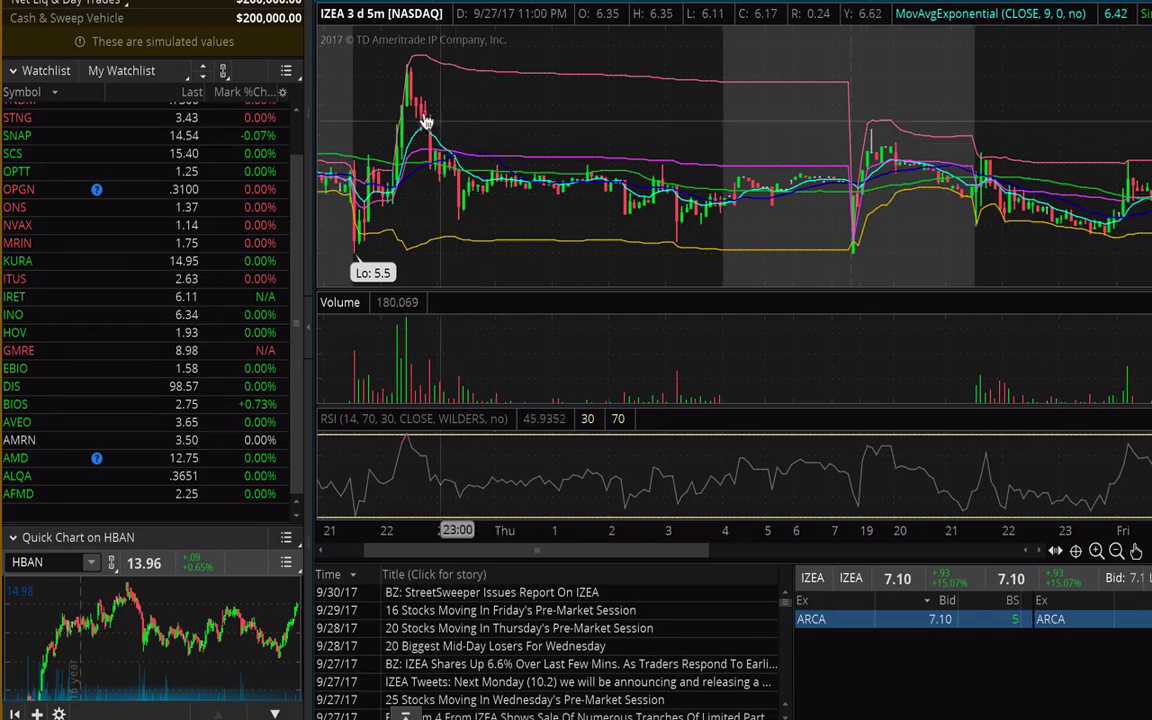
pyautogui.scroll(3, 416, 103)
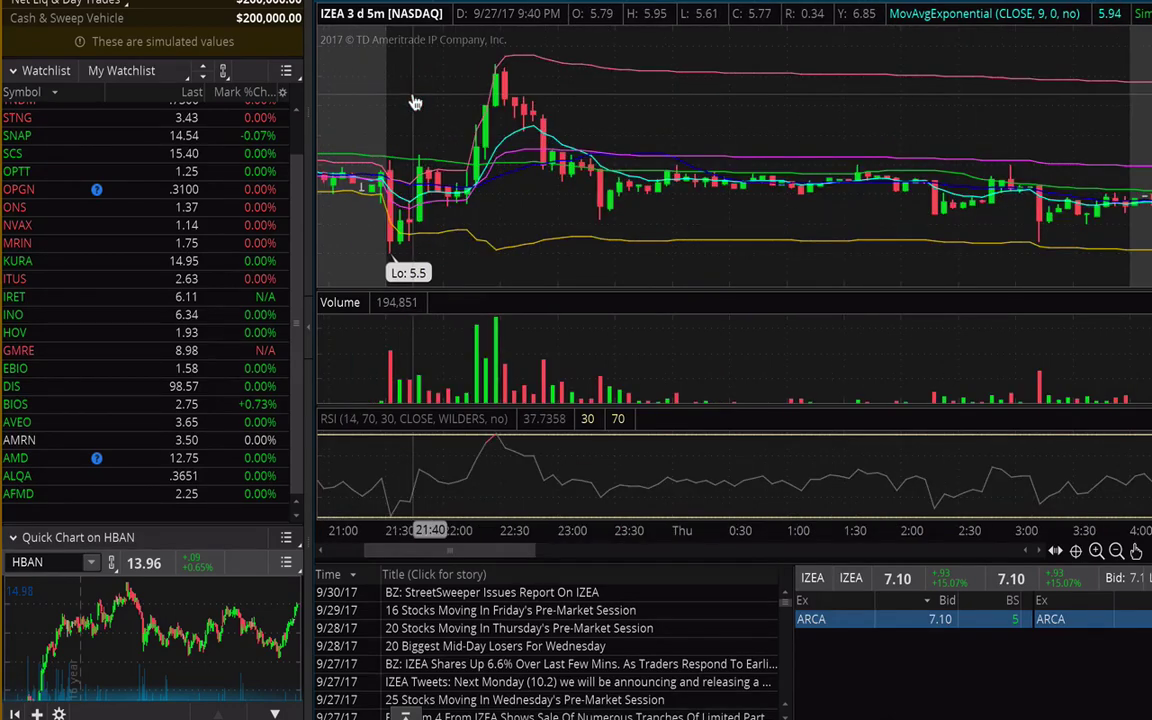
pyautogui.scroll(2, 416, 103)
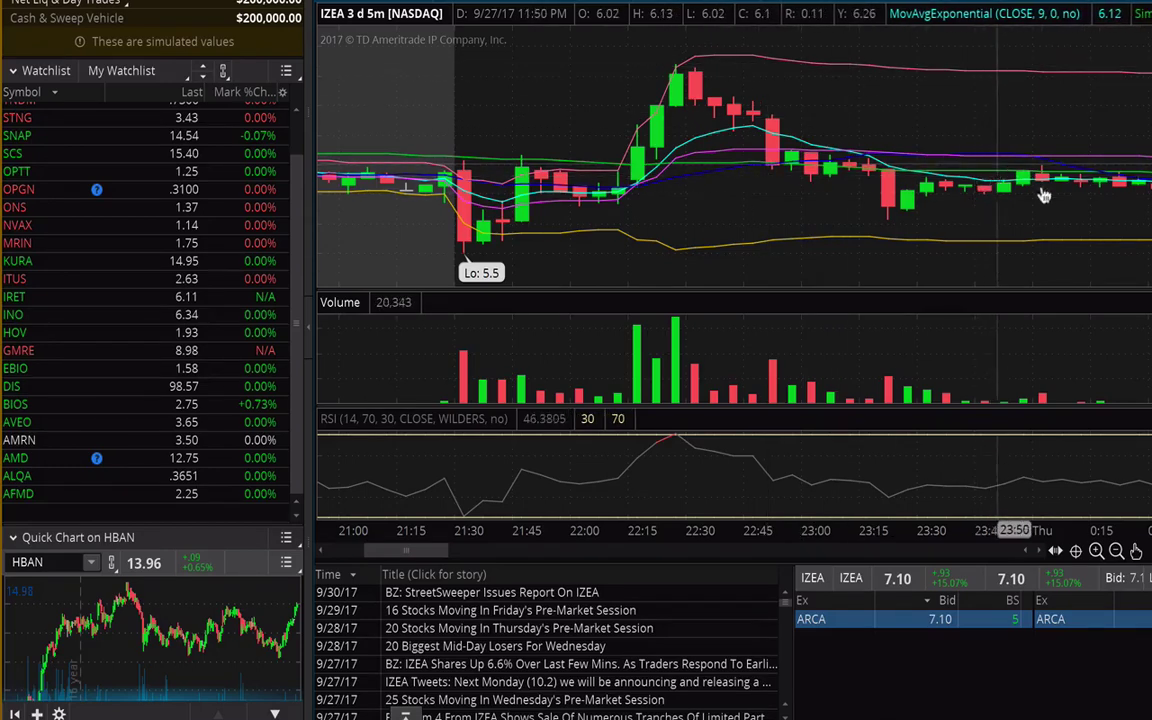
# Step: Follow IZEA's price action from September 28 through the end of the September 30 data
pyautogui.scroll(-8, 1043, 195)
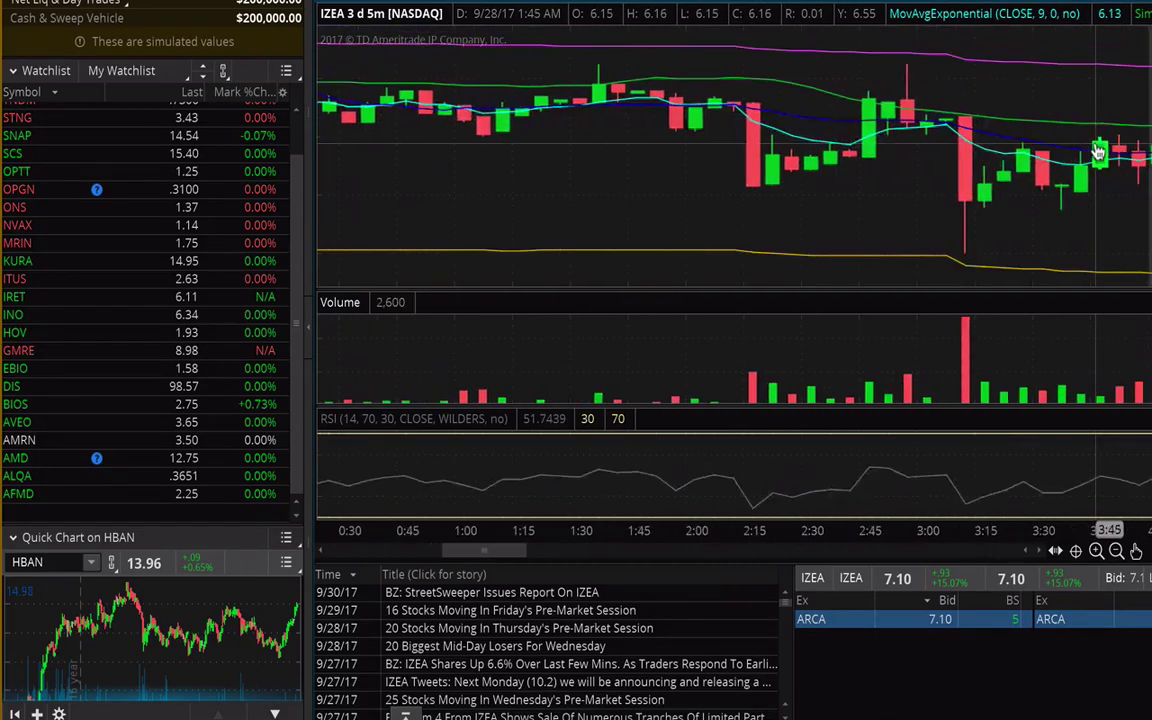
pyautogui.scroll(-3, 1098, 151)
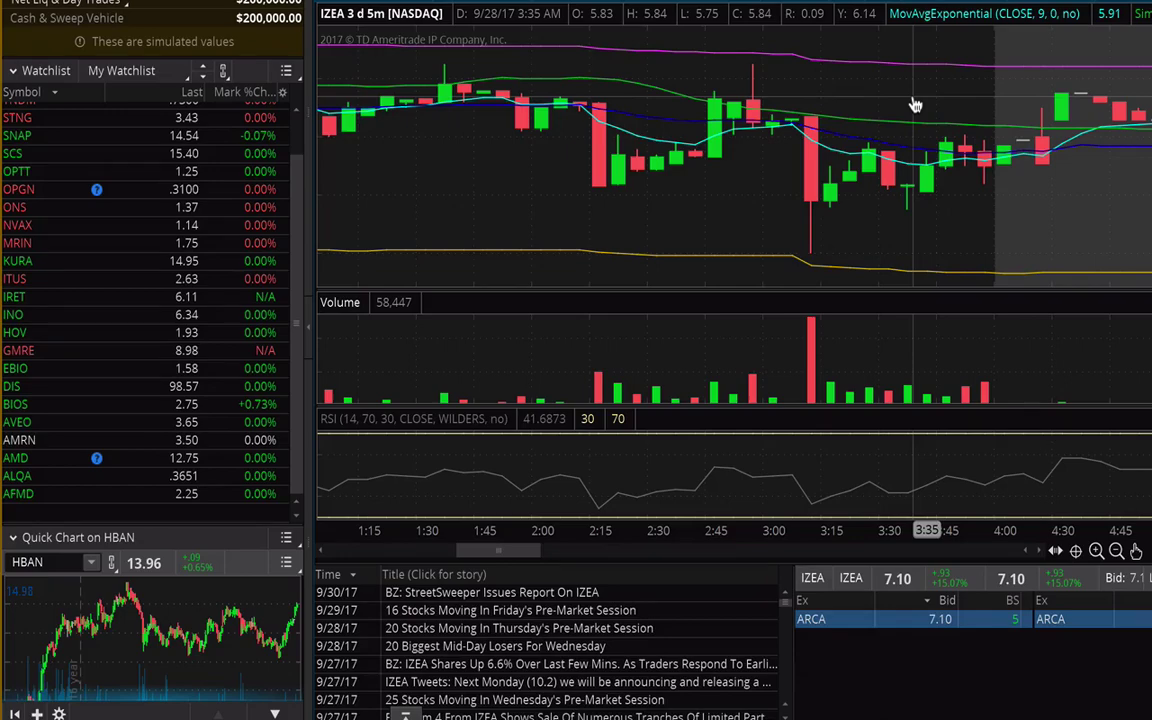
pyautogui.scroll(-10, 916, 105)
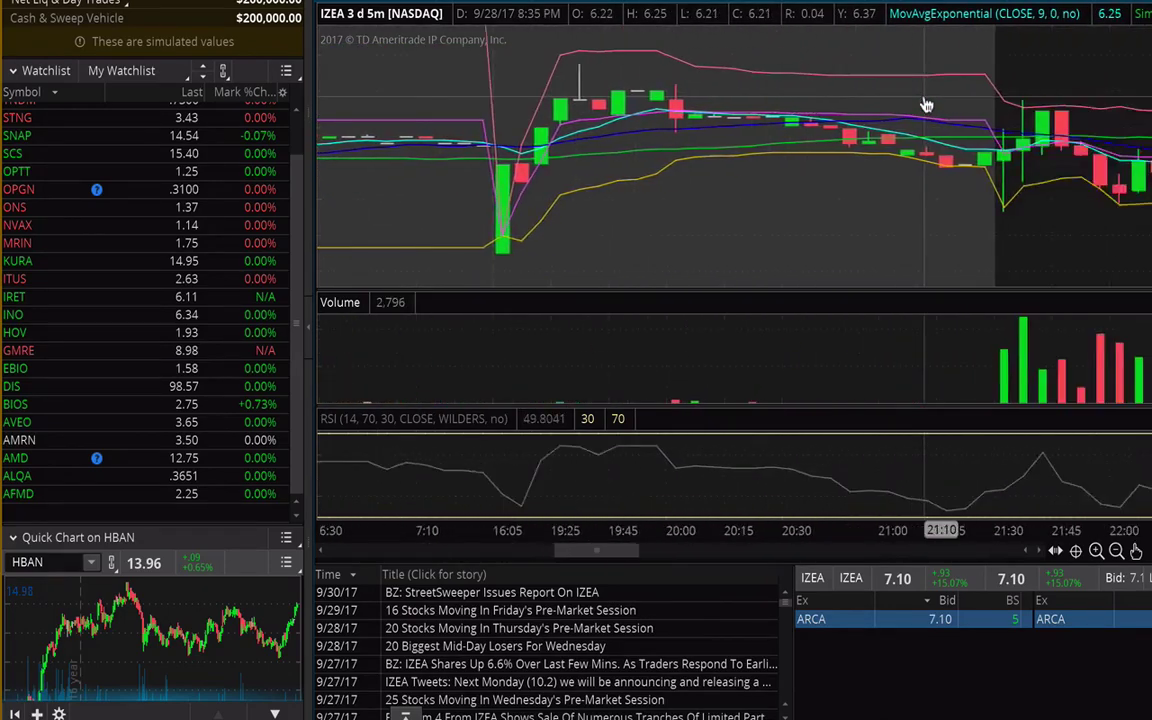
pyautogui.scroll(-10, 926, 105)
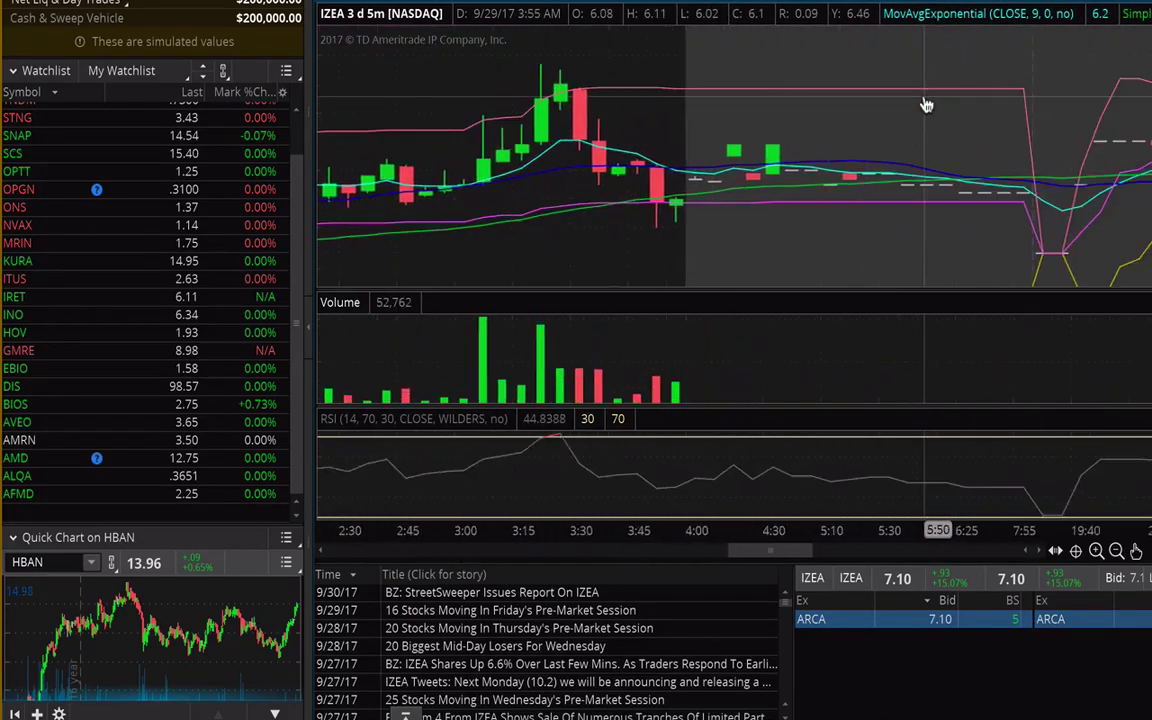
pyautogui.scroll(10, 926, 105)
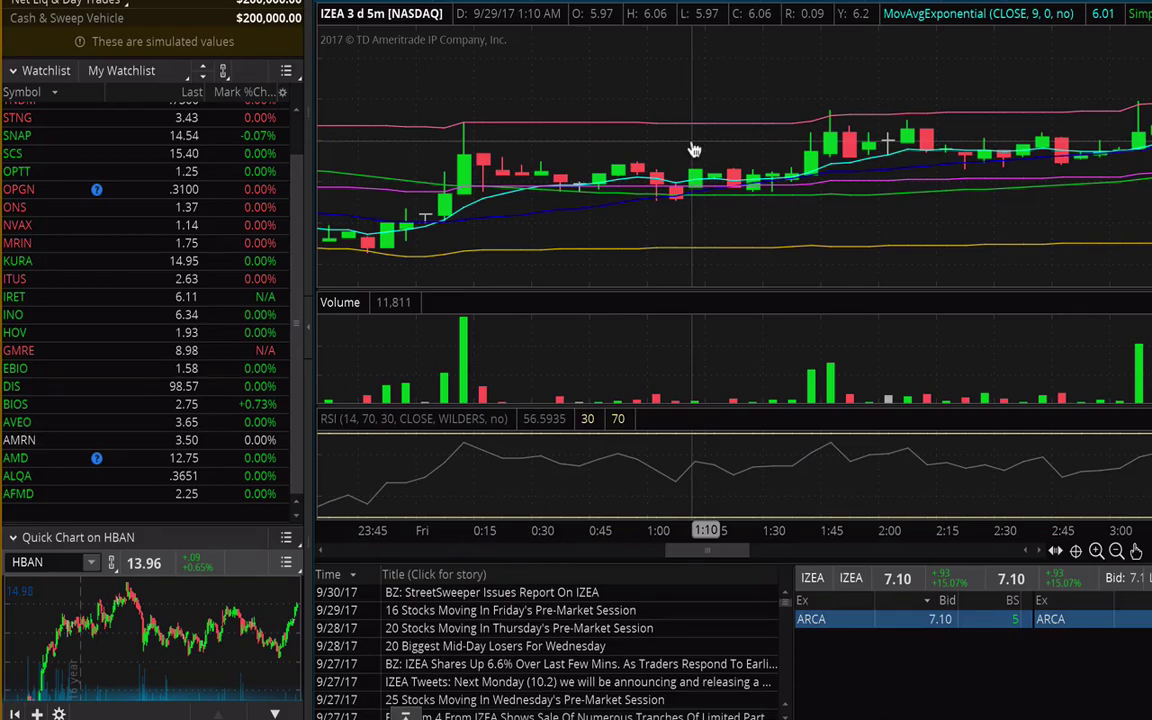
pyautogui.scroll(-15, 694, 150)
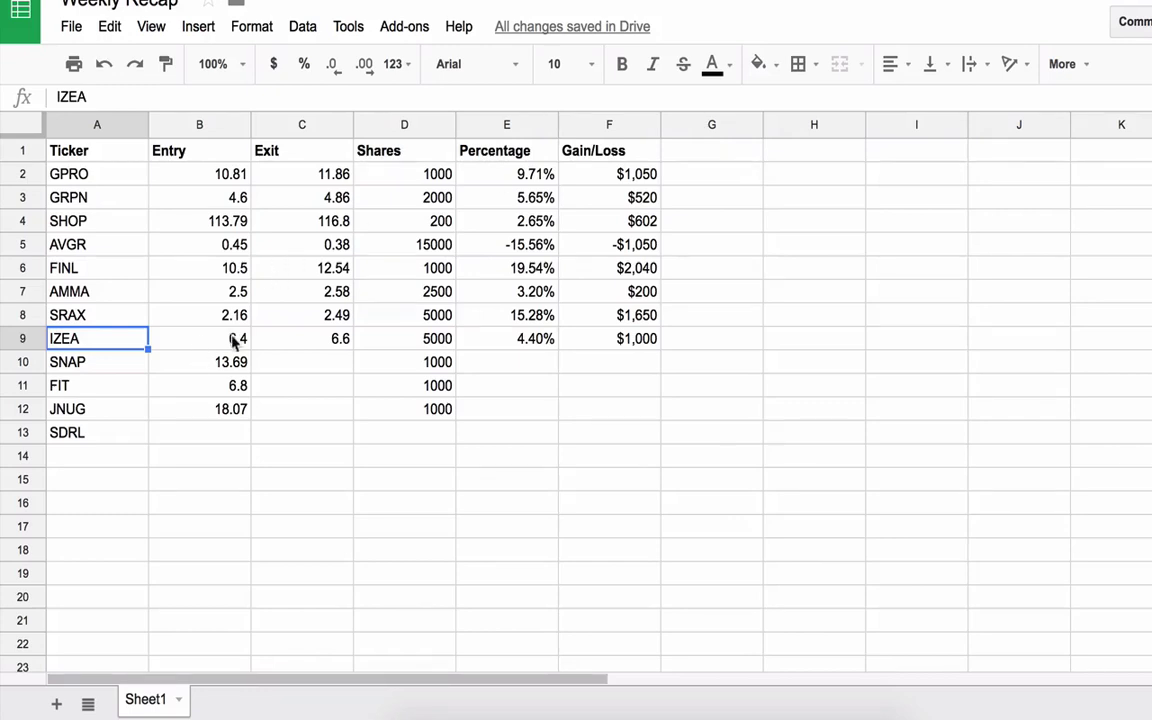
# Step: Review IZEA's entry and exit prices in the Weekly Recap spreadsheet, along with the SNAP and FIT tickers
pyautogui.click(233, 342)
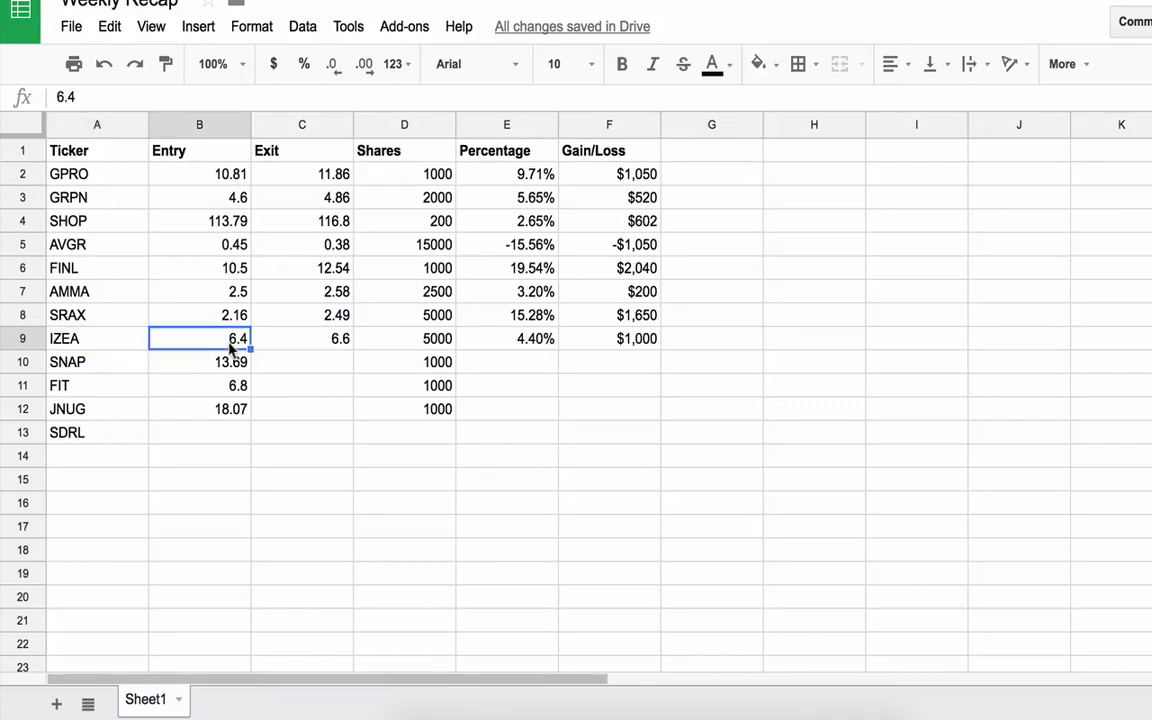
pyautogui.click(322, 346)
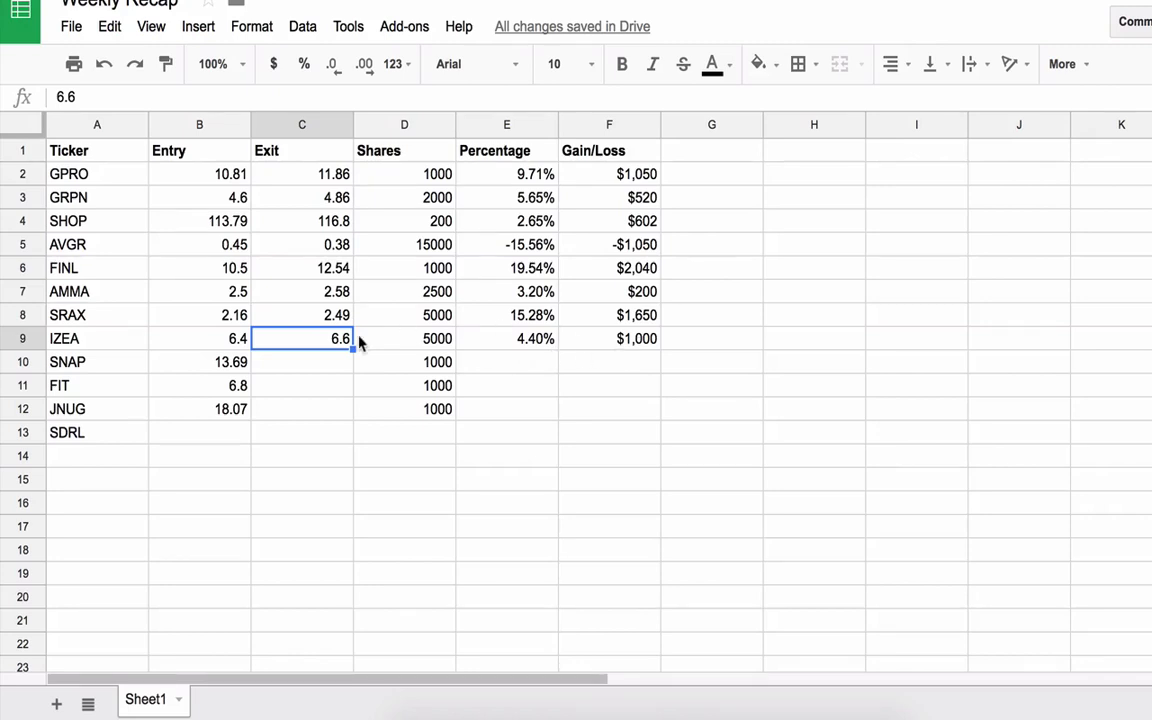
pyautogui.click(105, 360)
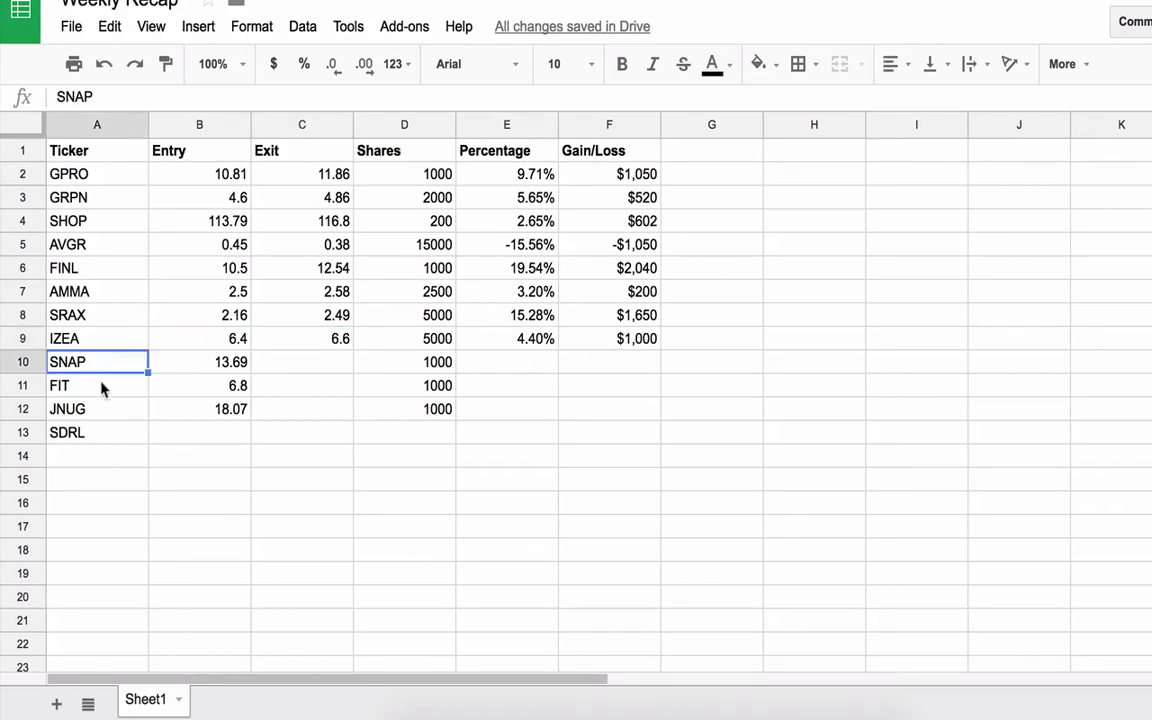
pyautogui.click(103, 386)
# Step: Clear the SDRL ticker from cell A13
pyautogui.click(78, 431)
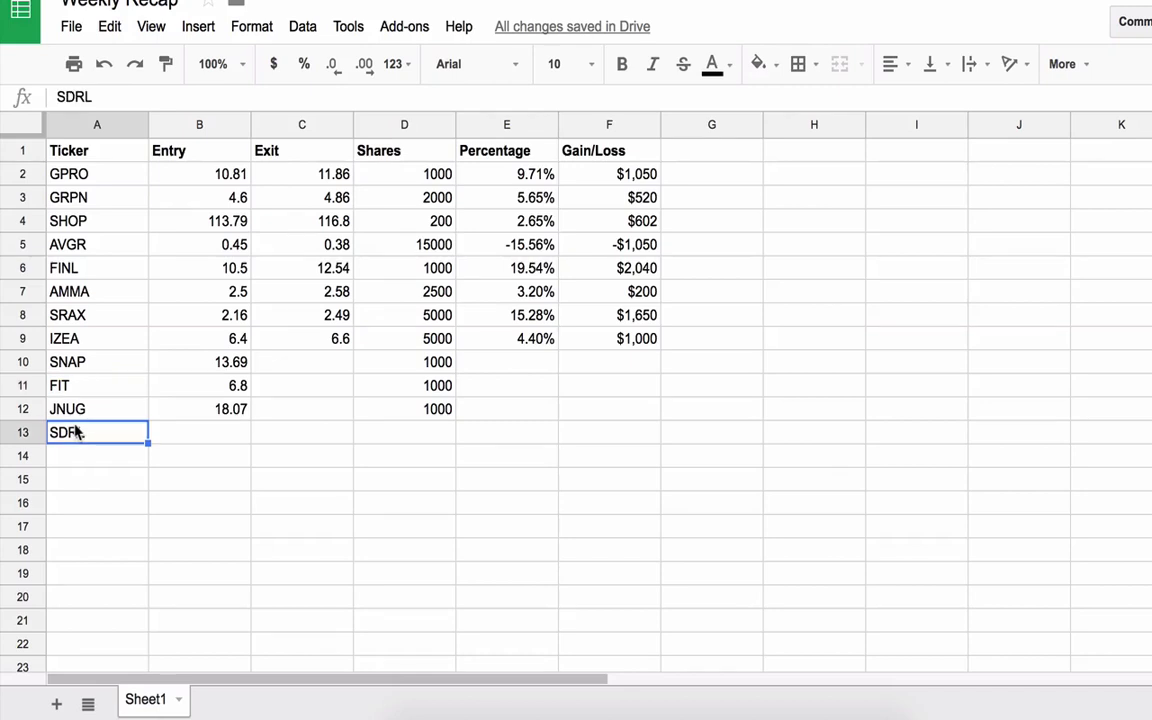
pyautogui.doubleClick(78, 431)
pyautogui.press('BackSpace')
pyautogui.press('BackSpace')
pyautogui.press('BackSpace')
pyautogui.press('BackSpace')
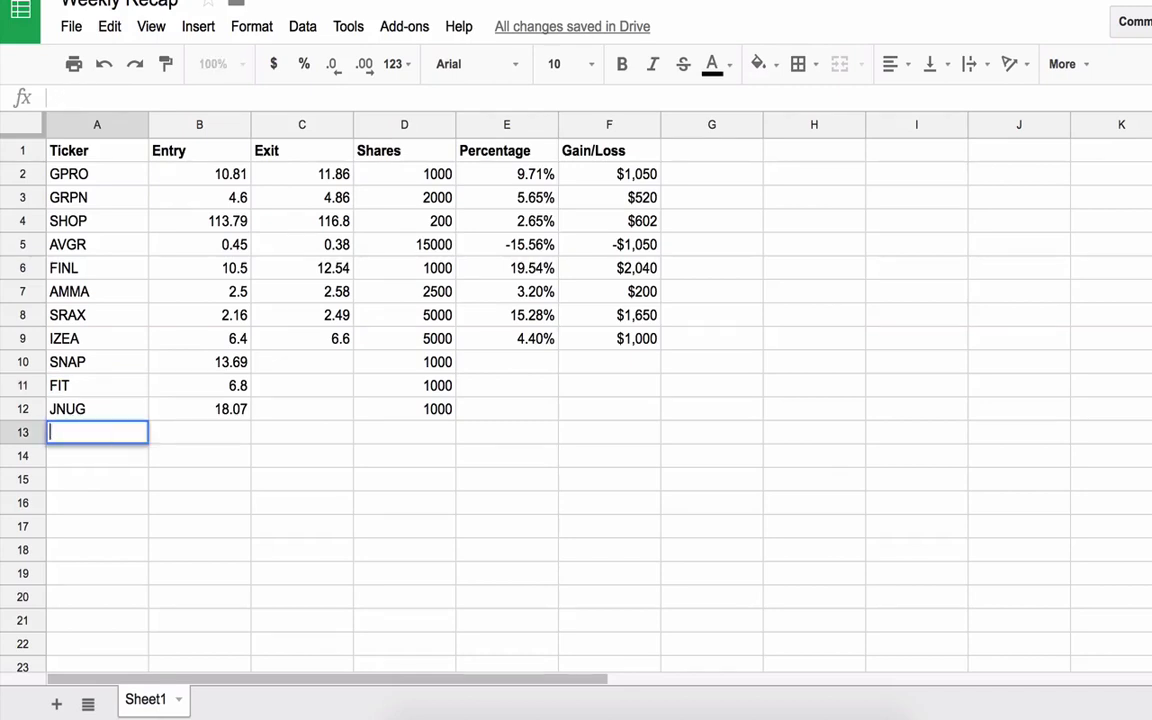
# Step: Select the SNAP ticker in the spreadsheet, load SNAP in the trading platform and set its chart to 10 days, 30 minutes
pyautogui.click(85, 366)
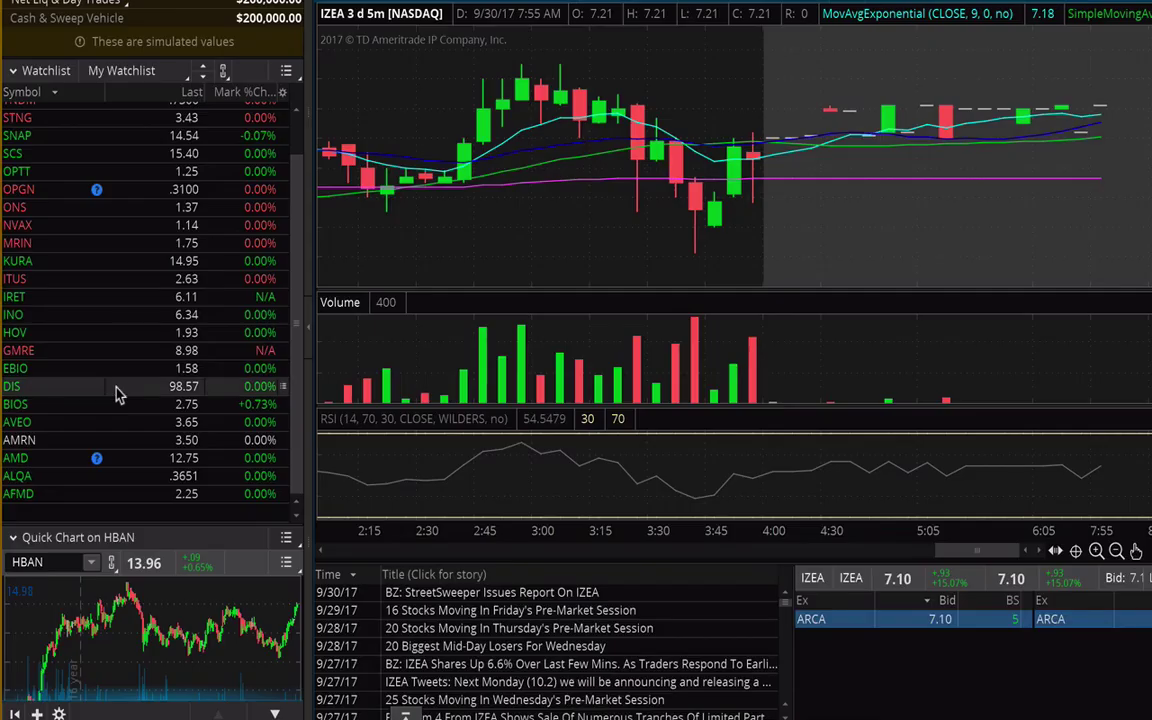
pyautogui.click(16, 135)
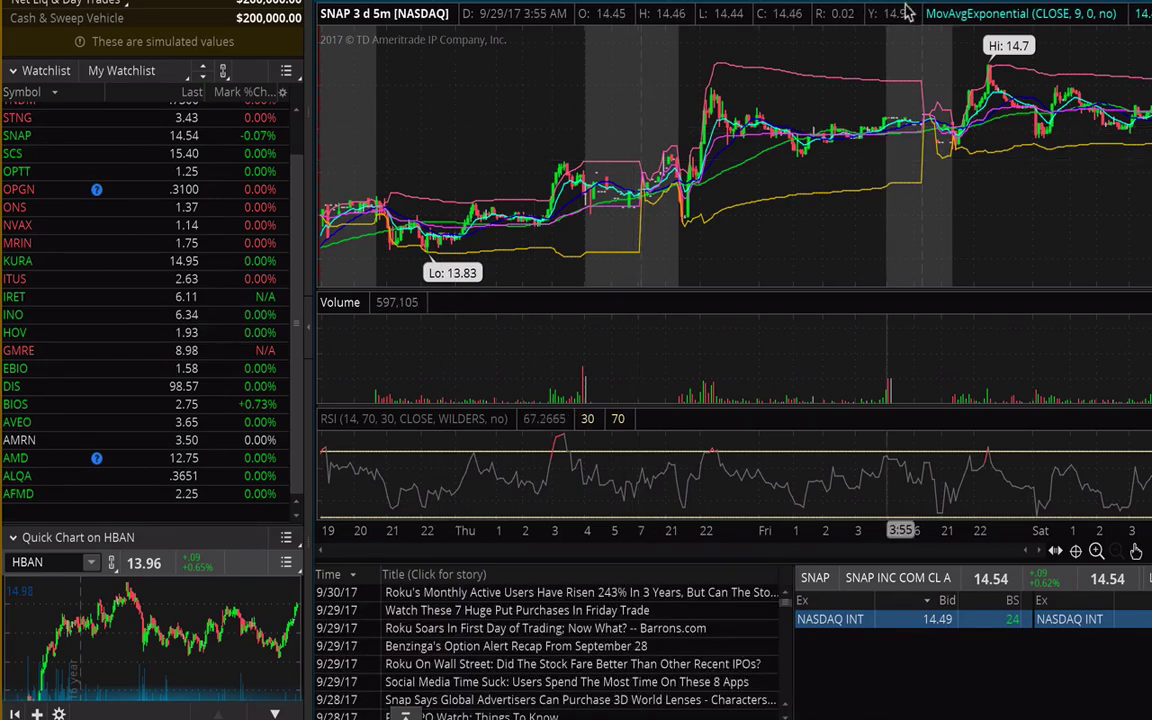
pyautogui.click(872, 8)
pyautogui.click(893, 105)
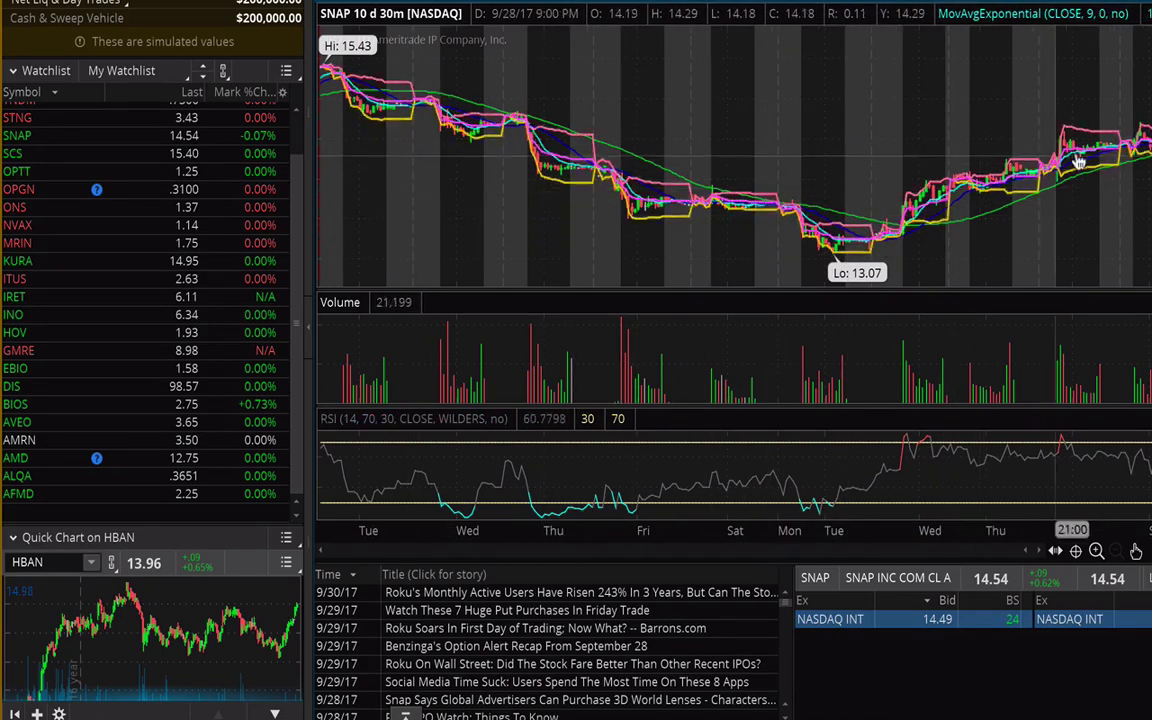
# Step: Examine SNAP's rise from its 10-day low through September 30 and check its entry price in the Weekly Recap spreadsheet
pyautogui.scroll(3, 1147, 160)
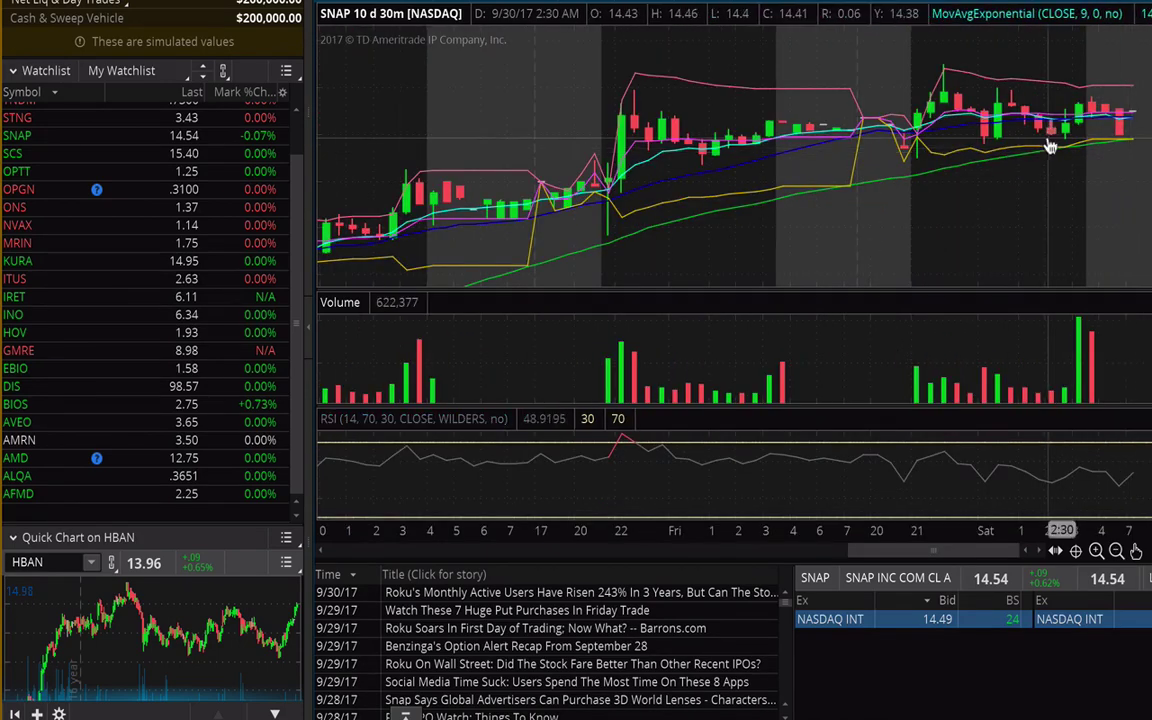
pyautogui.scroll(-3, 1050, 147)
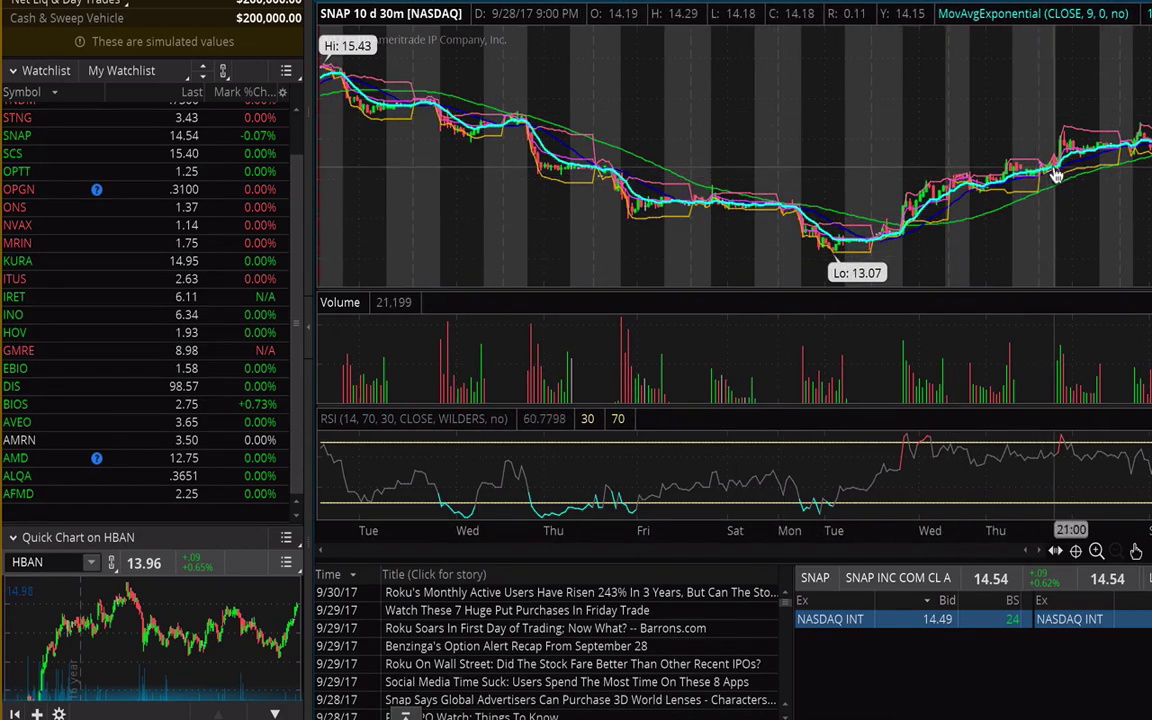
pyautogui.scroll(5, 972, 218)
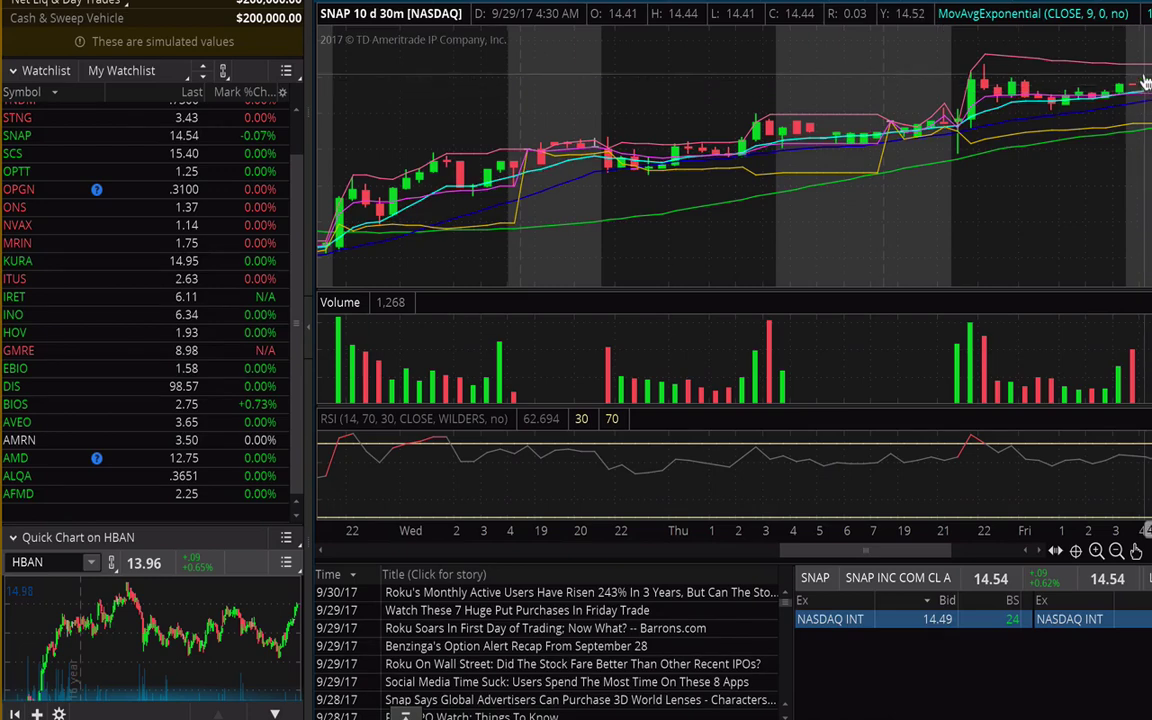
pyautogui.scroll(-5, 1145, 82)
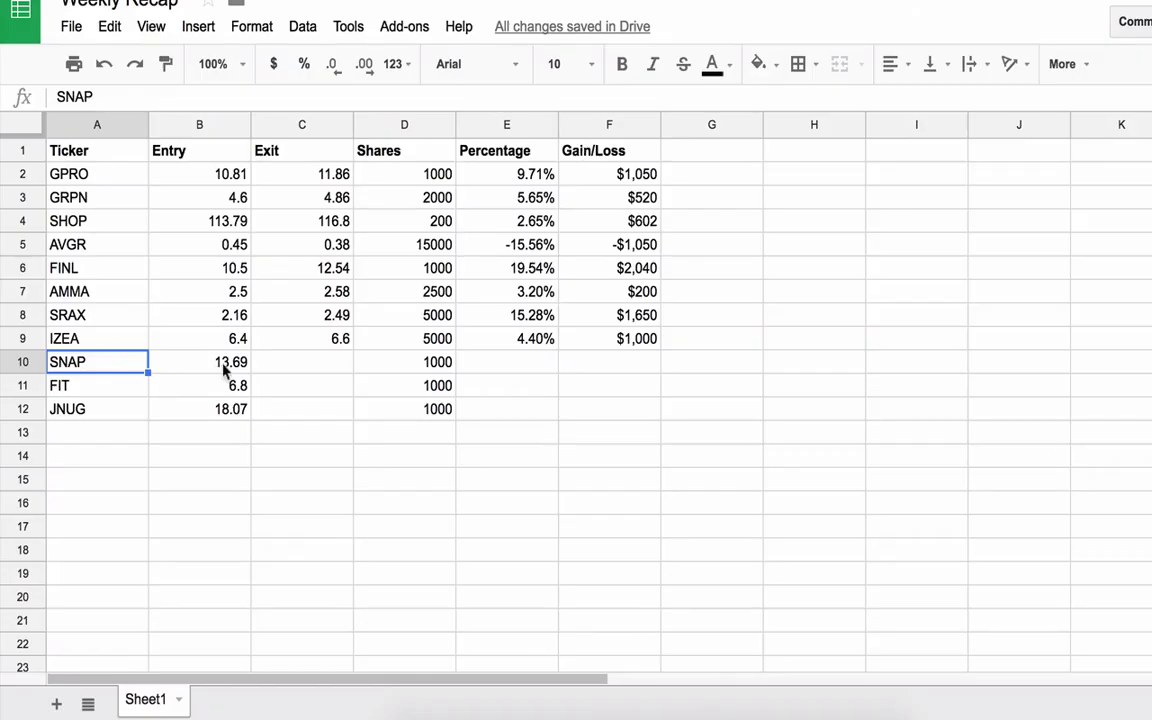
pyautogui.click(225, 366)
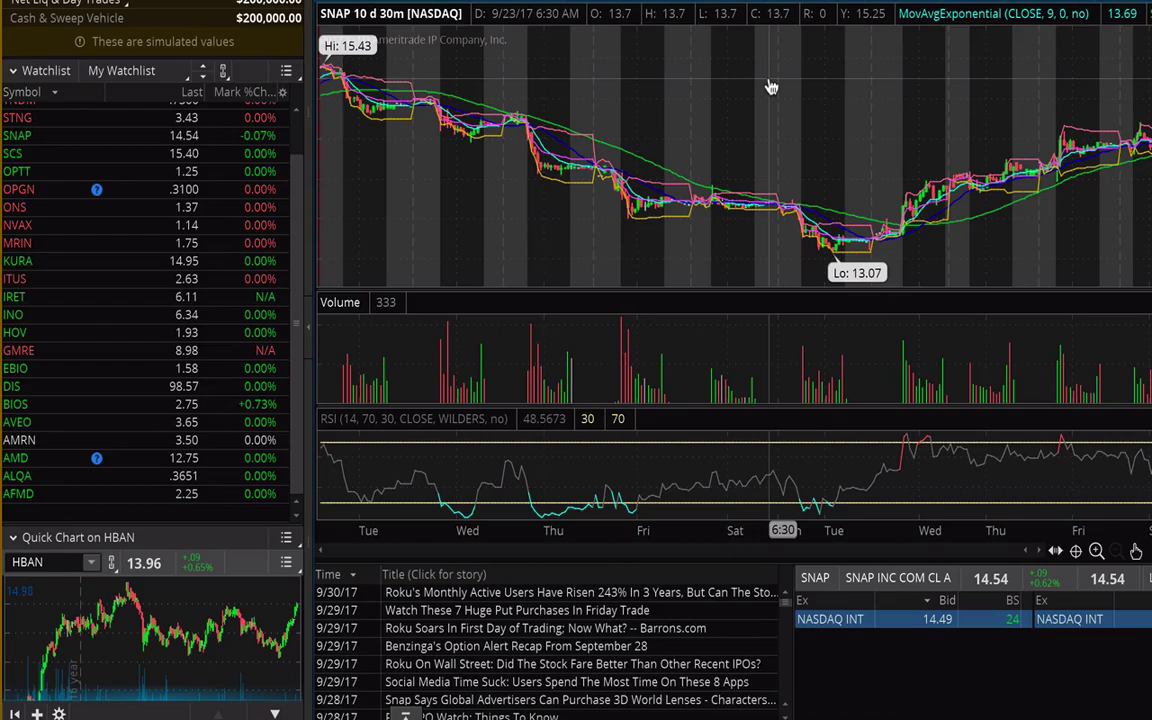
# Step: Return to the Weekly Recap spreadsheet and review the FIT entry, referring to the GRPN row and ending on the FIT ticker
pyautogui.press('super+Tab')
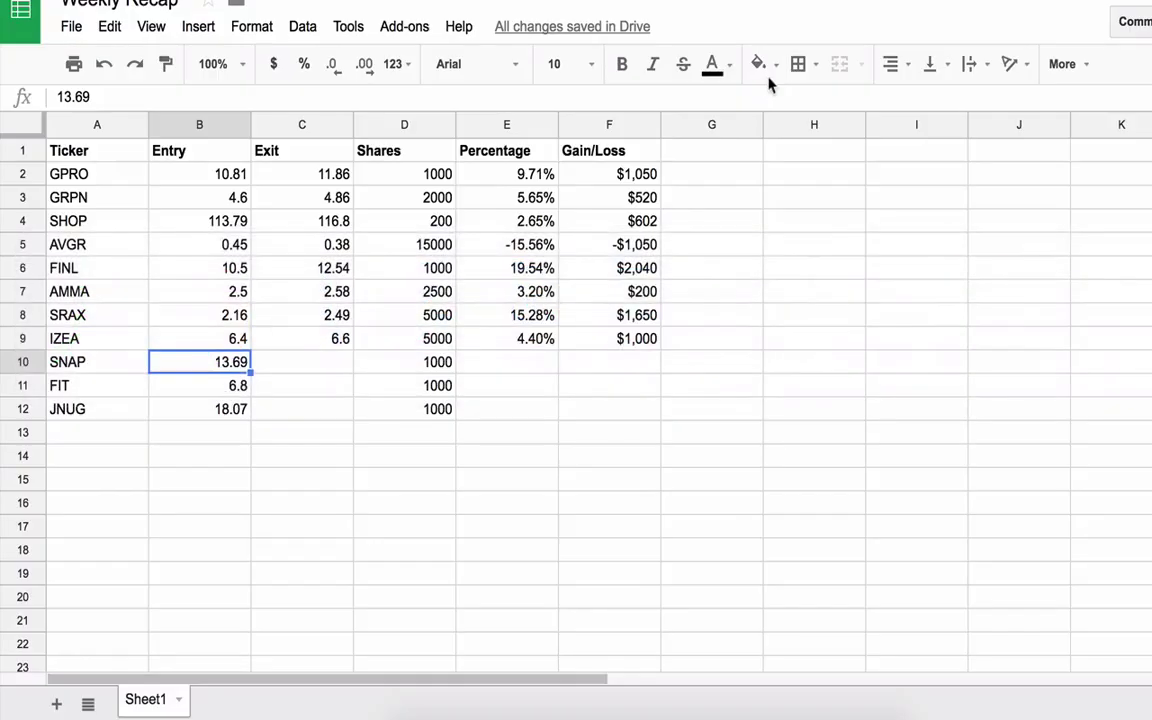
pyautogui.press('Down')
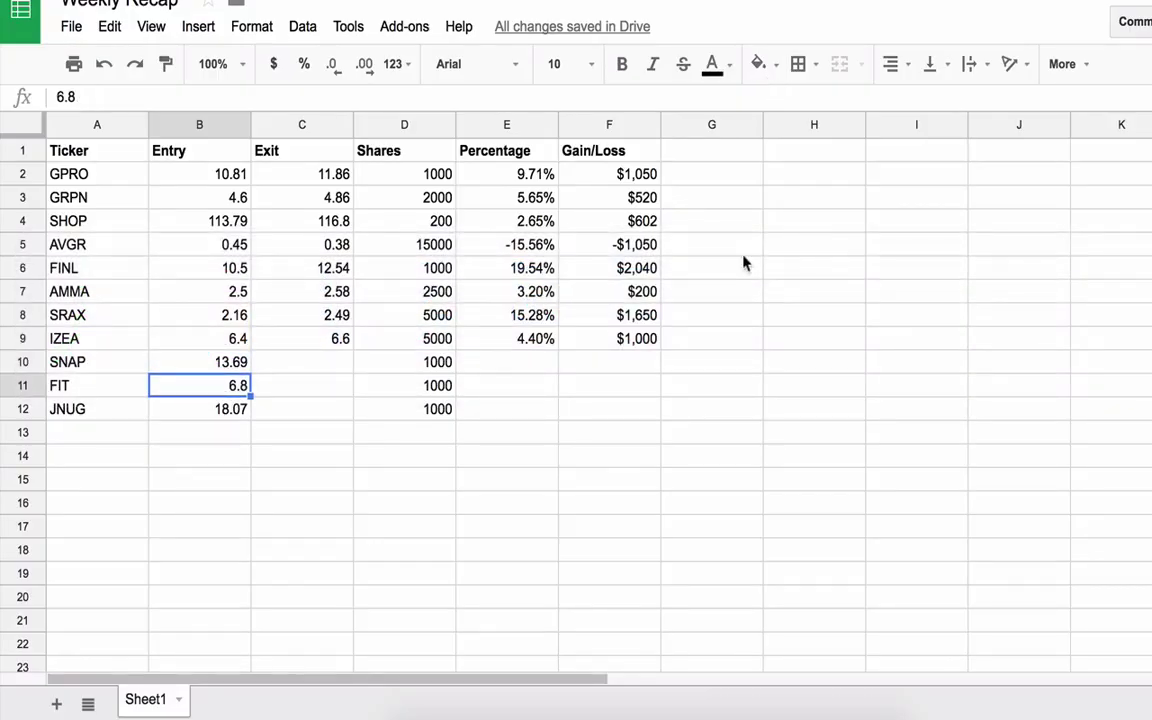
pyautogui.press('Left')
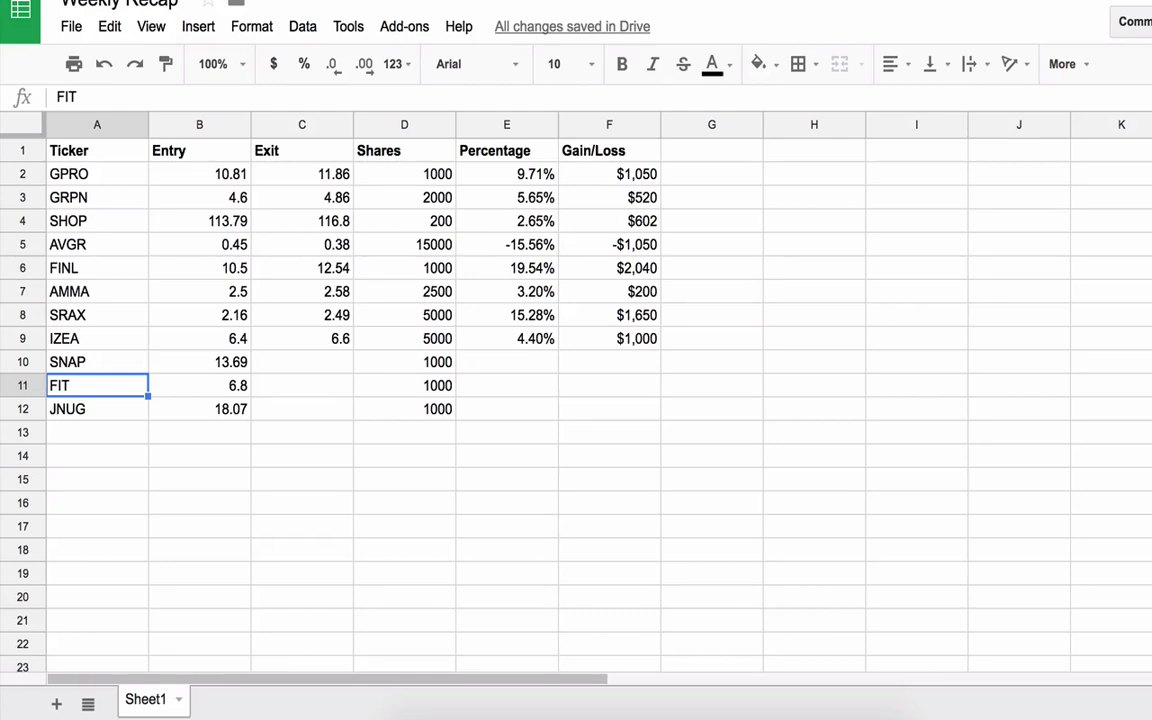
pyautogui.click(110, 197)
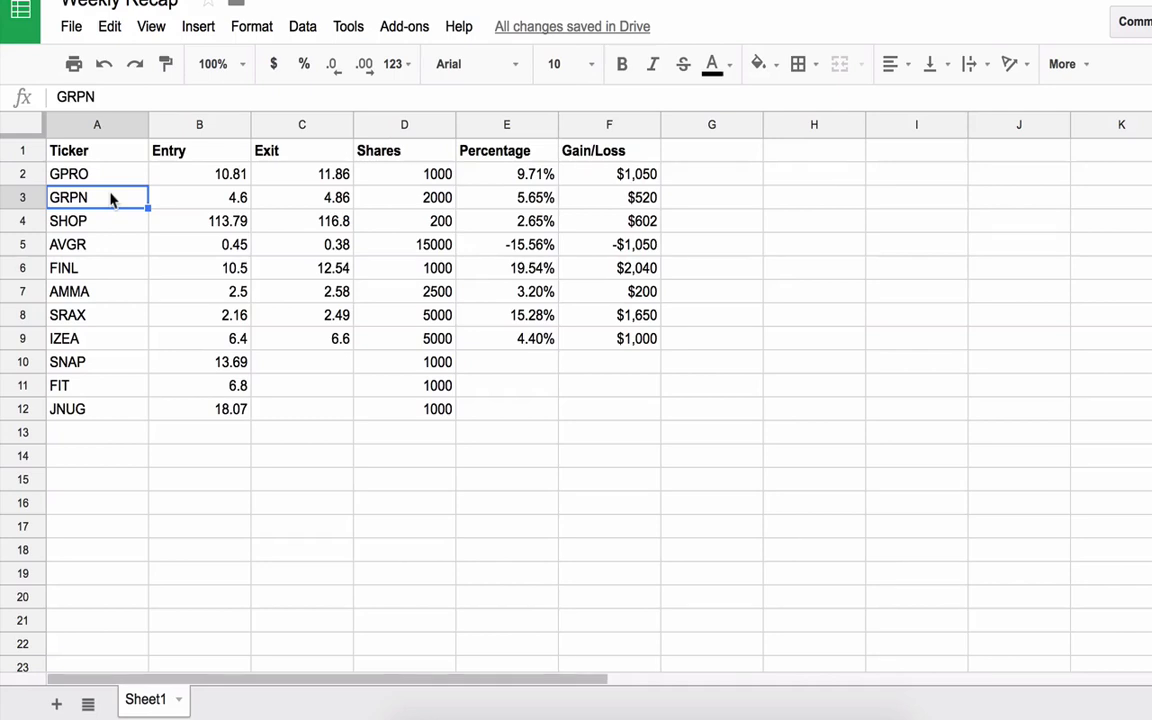
pyautogui.click(79, 392)
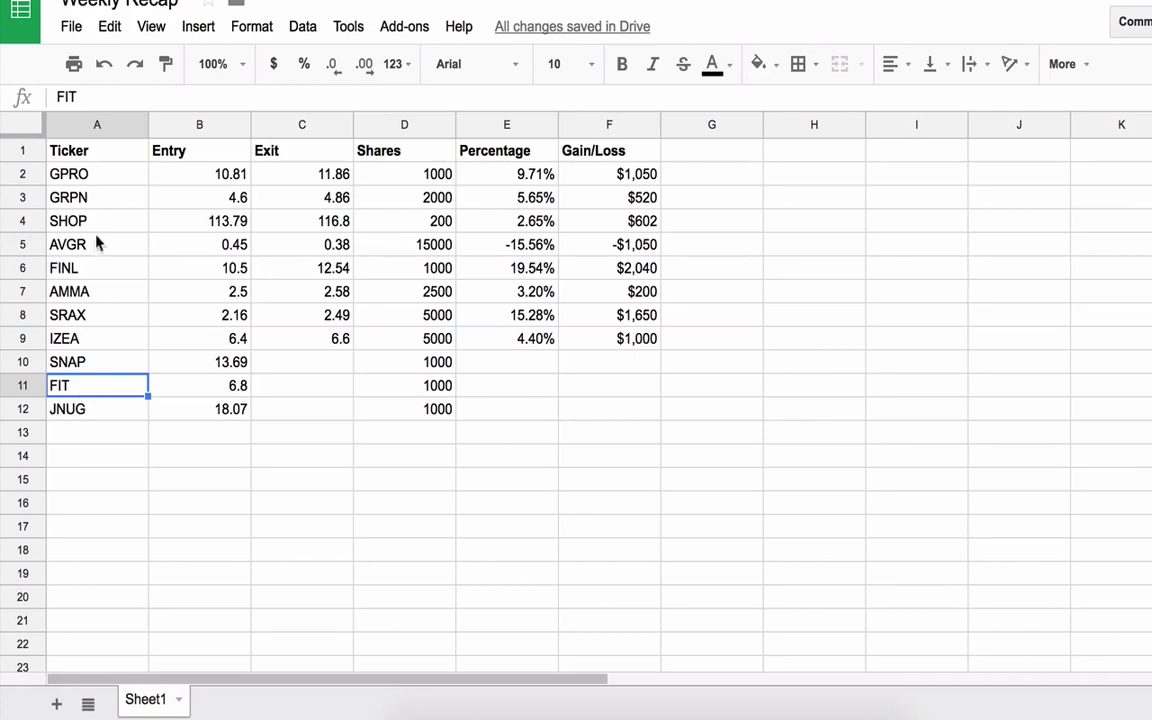
# Step: Refer to the FINL row, switch to thinkorswim and examine the latest two days of FIT's 10-day, 30-minute chart up close
pyautogui.click(97, 268)
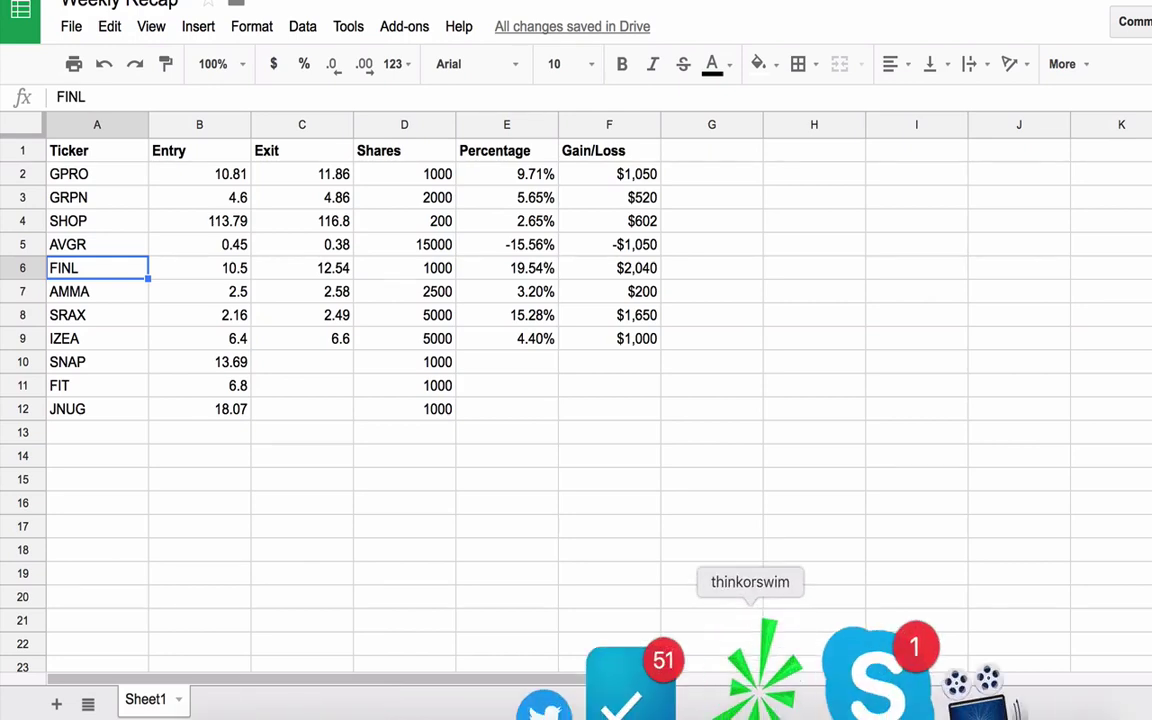
pyautogui.click(745, 670)
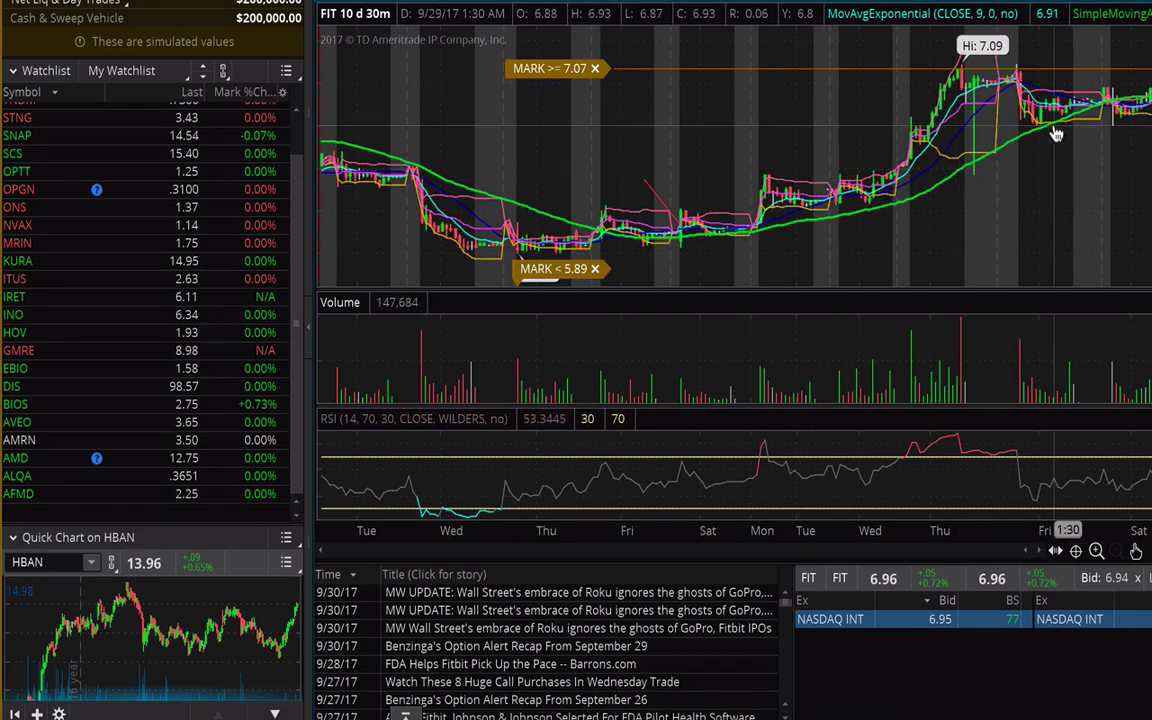
pyautogui.scroll(5, 990, 165)
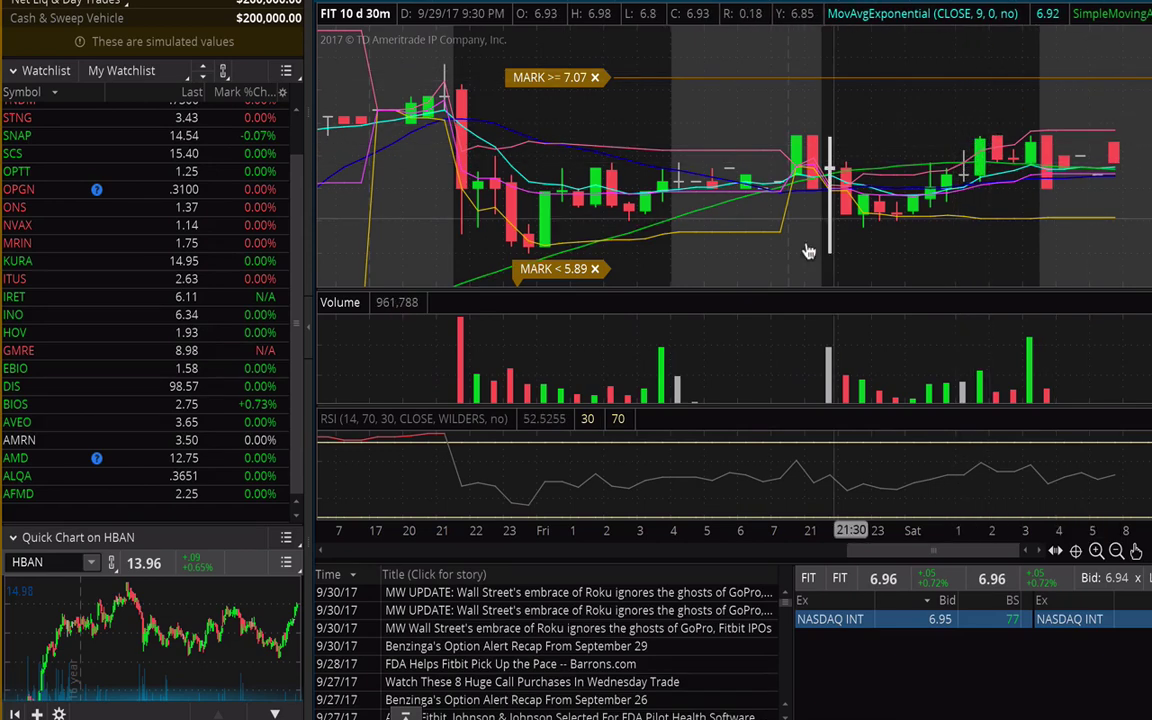
# Step: Check FIT's entry price in the Weekly Recap spreadsheet and compare it with the September 29 price action on the thinkorswim chart
pyautogui.hotkey('alt', 'Tab')
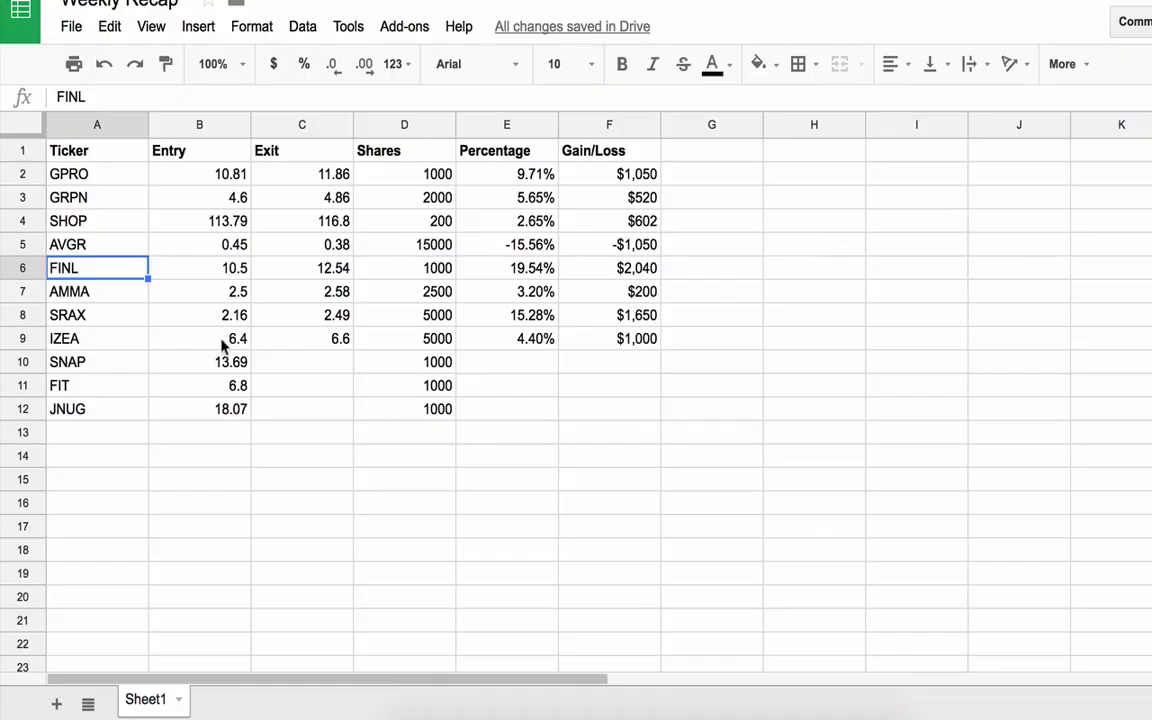
pyautogui.click(213, 386)
pyautogui.hotkey('alt', 'Tab')
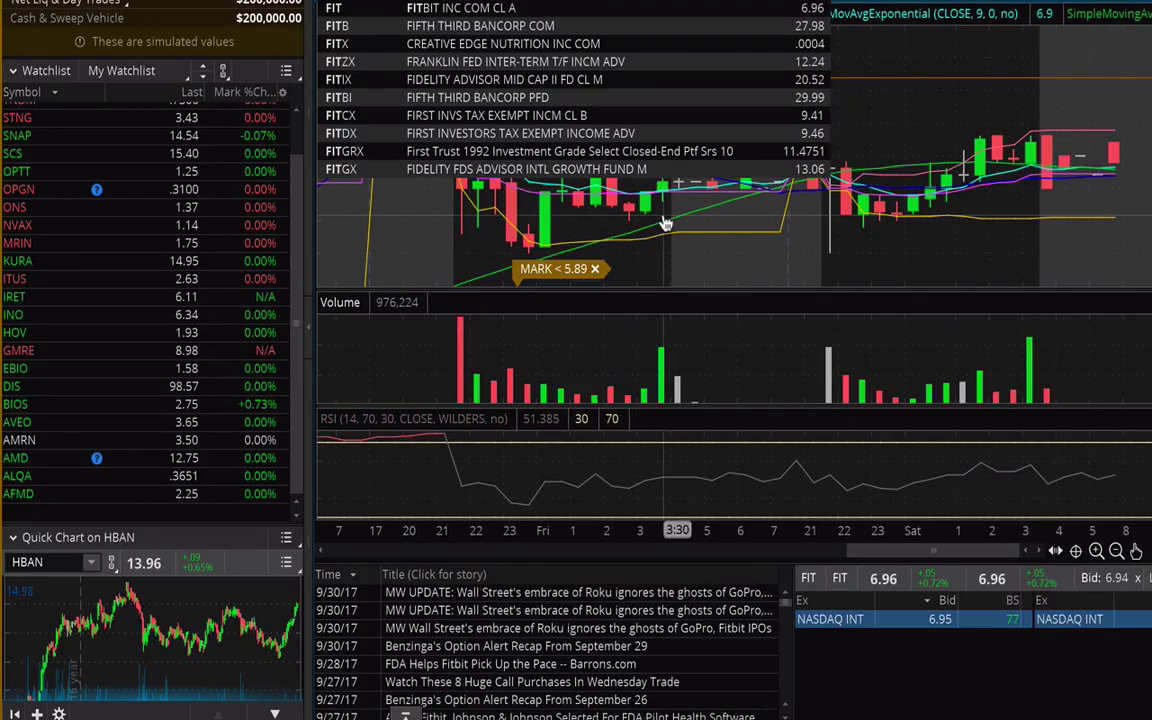
pyautogui.click(995, 240)
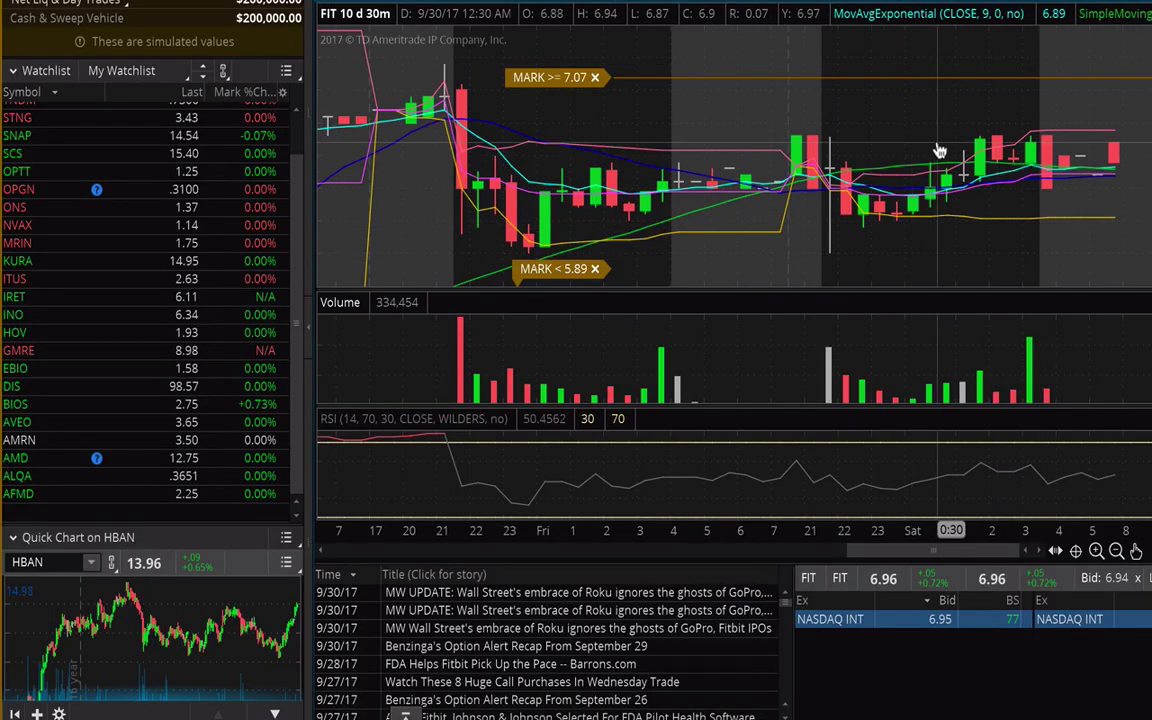